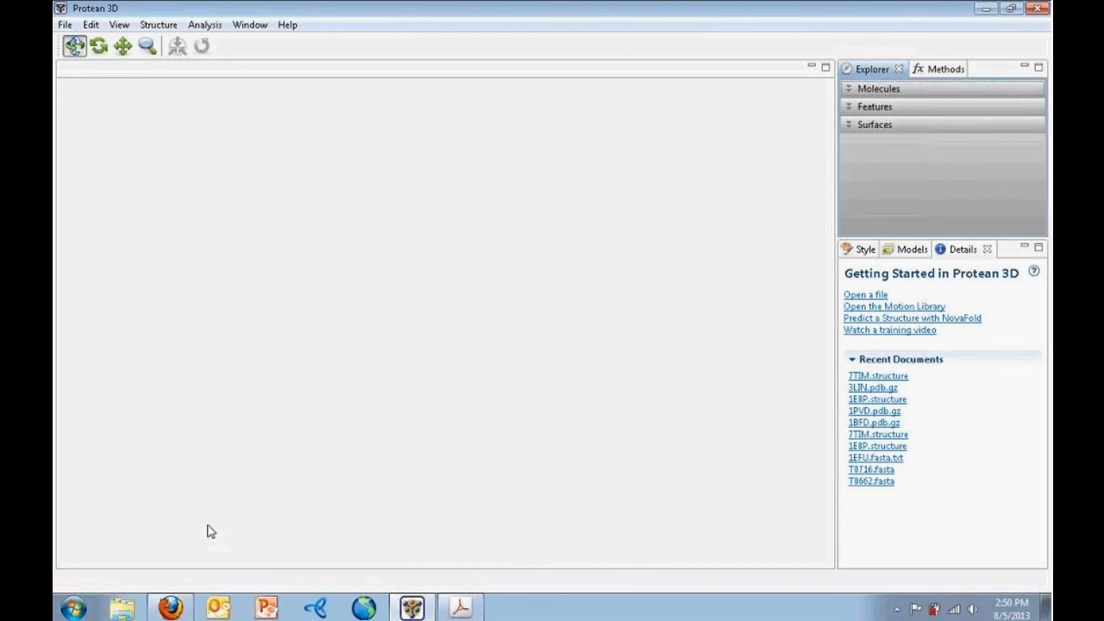
Switch to the browser showing the RCSB Protein Data Bank home page
left_click(183, 610)
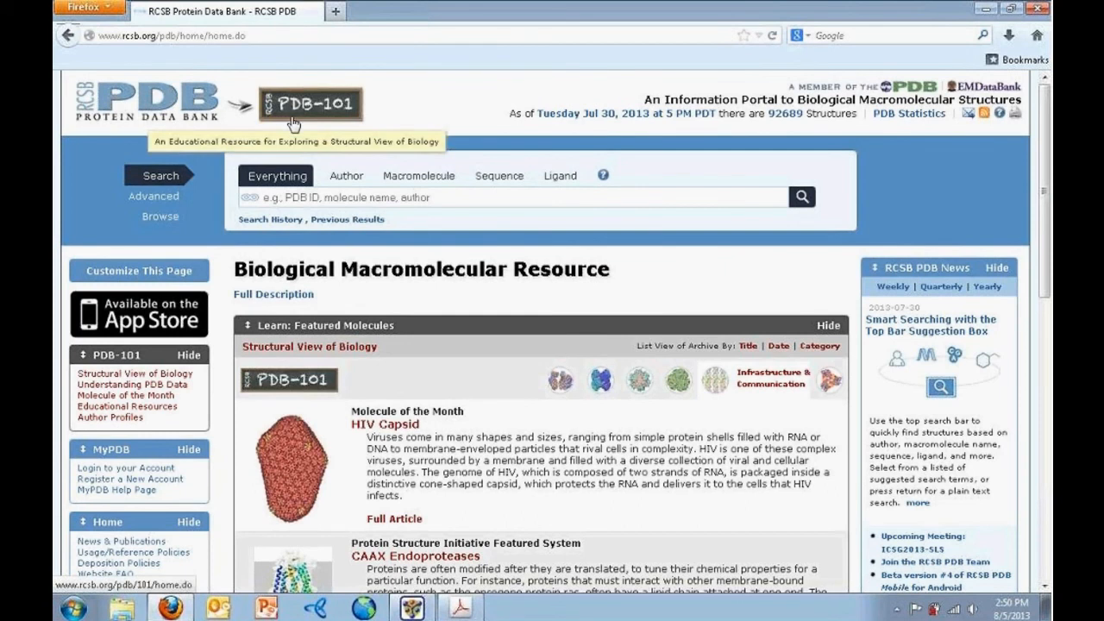
Search the PDB site for entry 7TIM
left_click(331, 199)
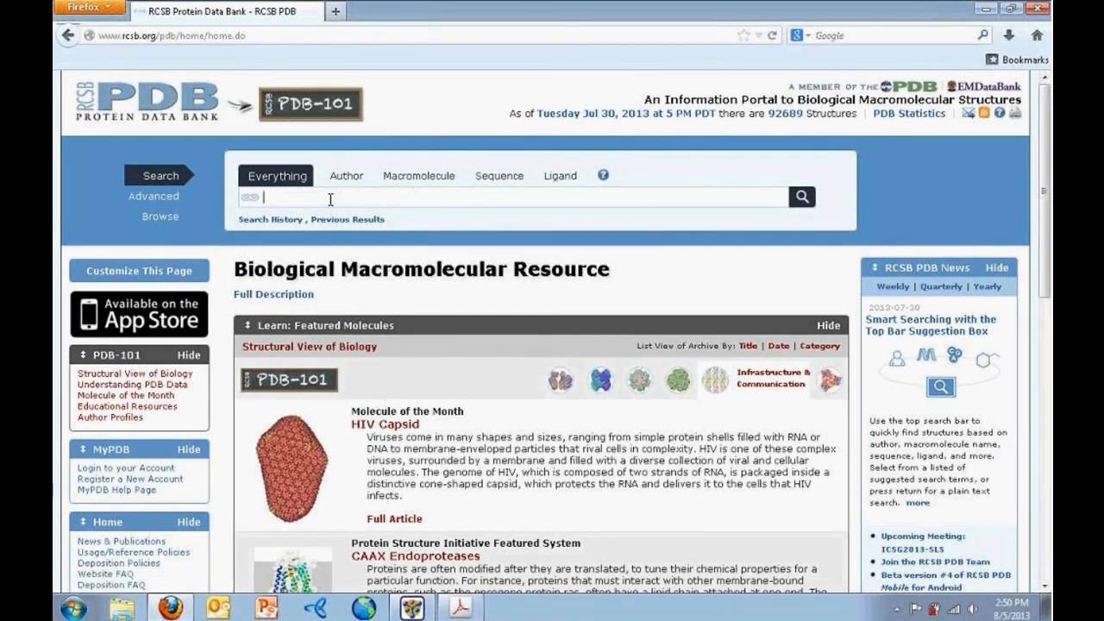
type("7TIM")
key("Return")
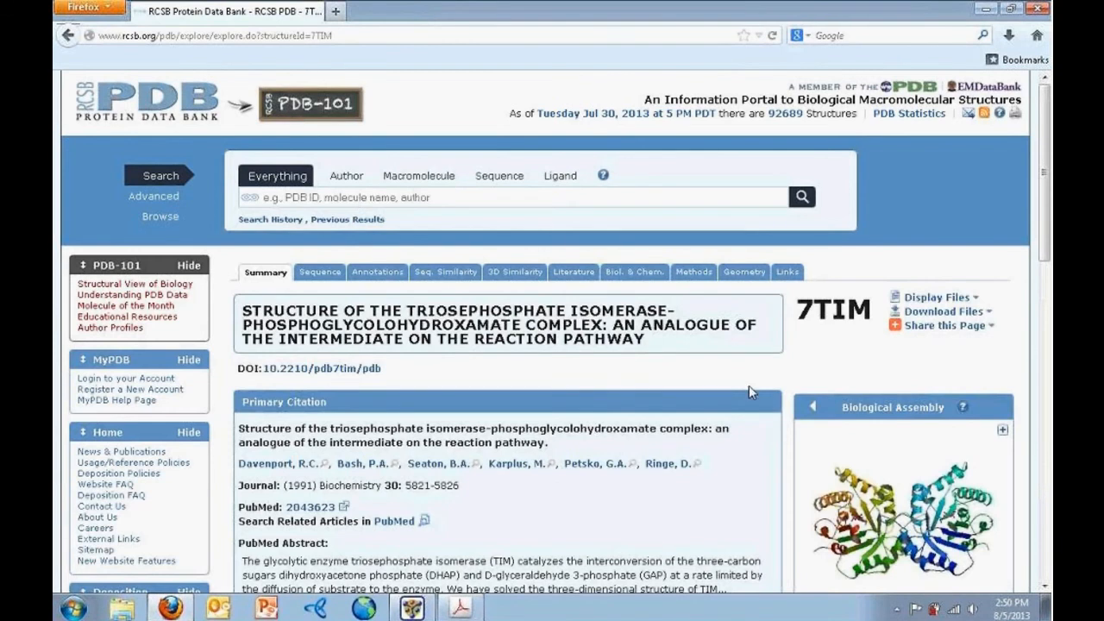
Check the 7TIM download options, then go back to Protean 3D
left_click(988, 312)
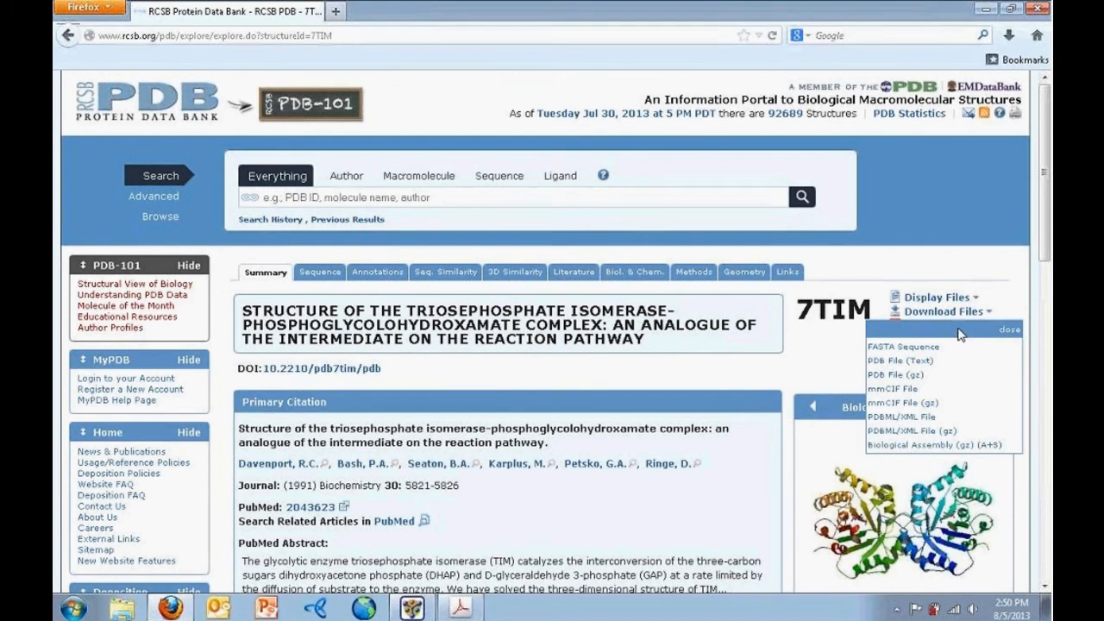
left_click(1008, 329)
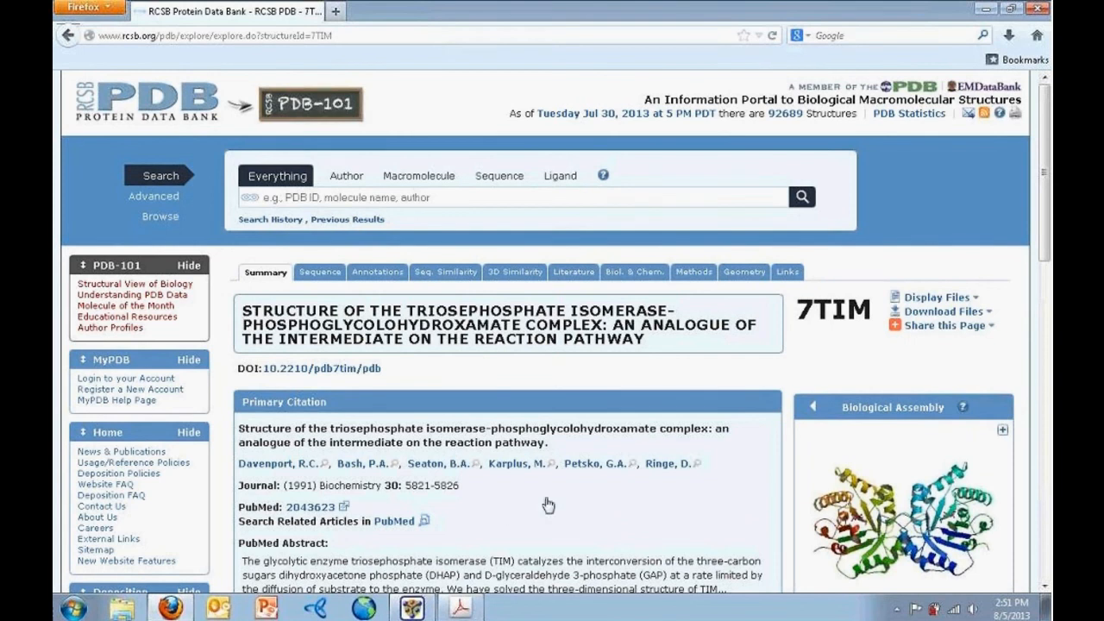
left_click(413, 608)
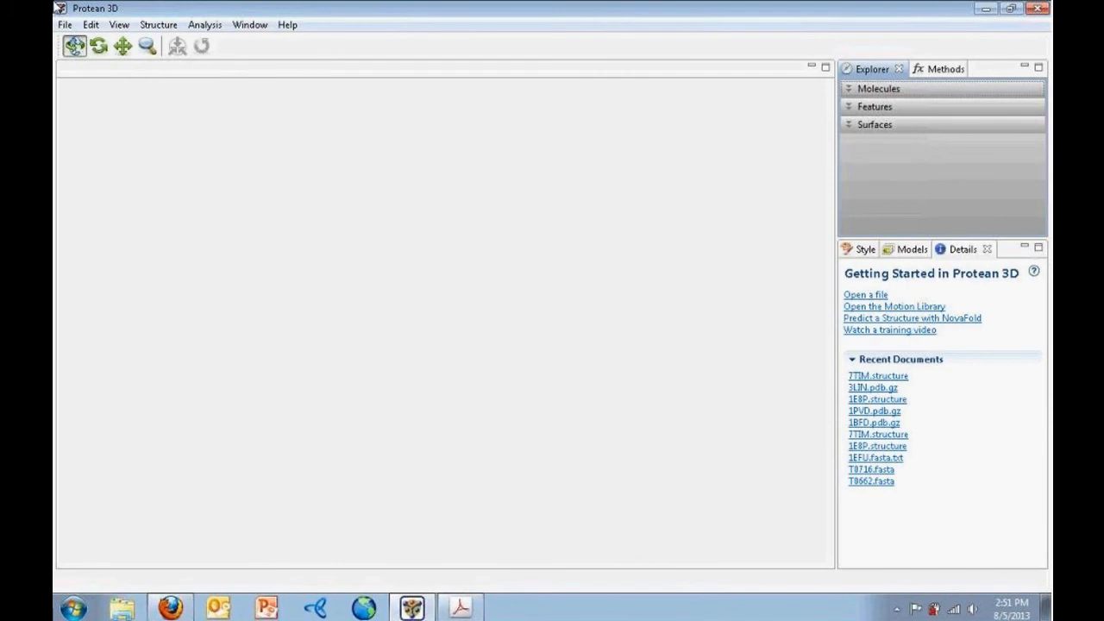
left_click(67, 27)
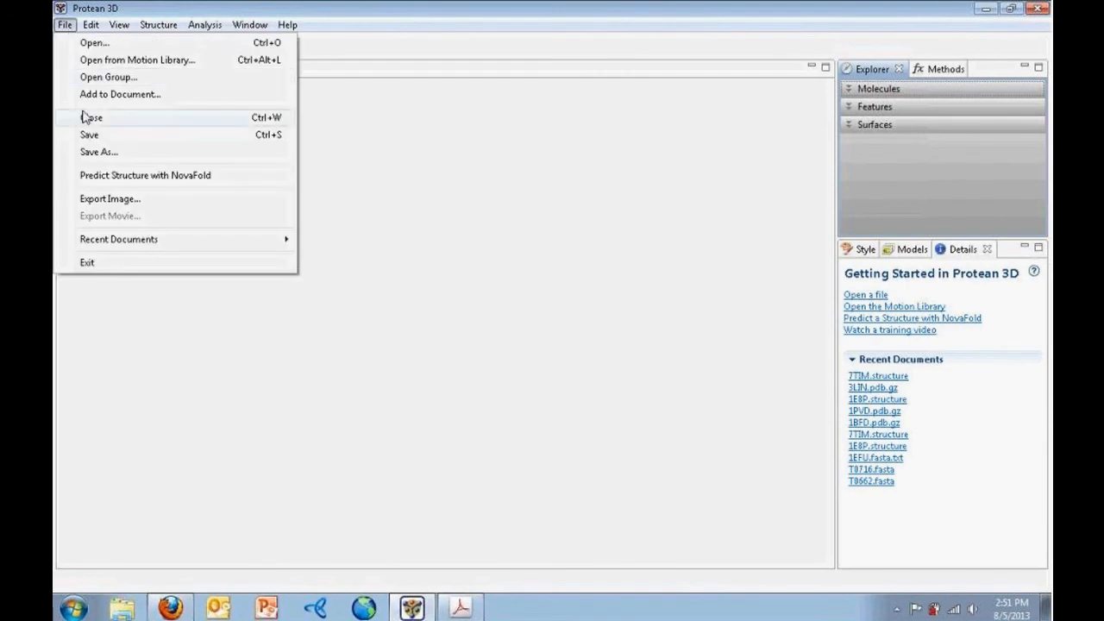
Open 7TIM.structure from the NovaFold Webinar folder
left_click(86, 42)
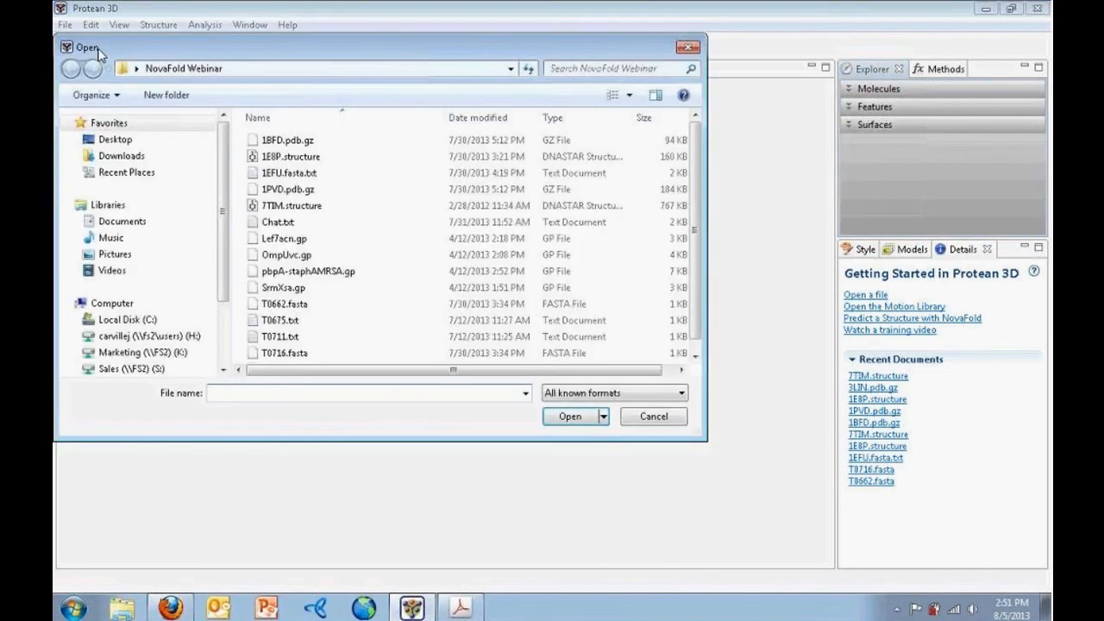
left_click(264, 208)
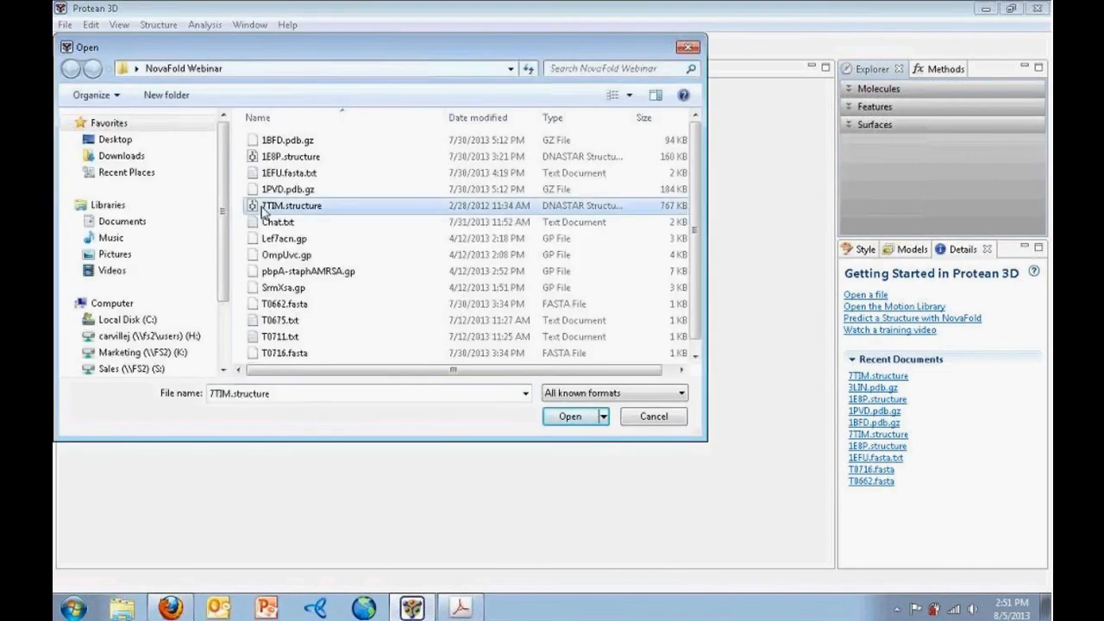
left_click(570, 421)
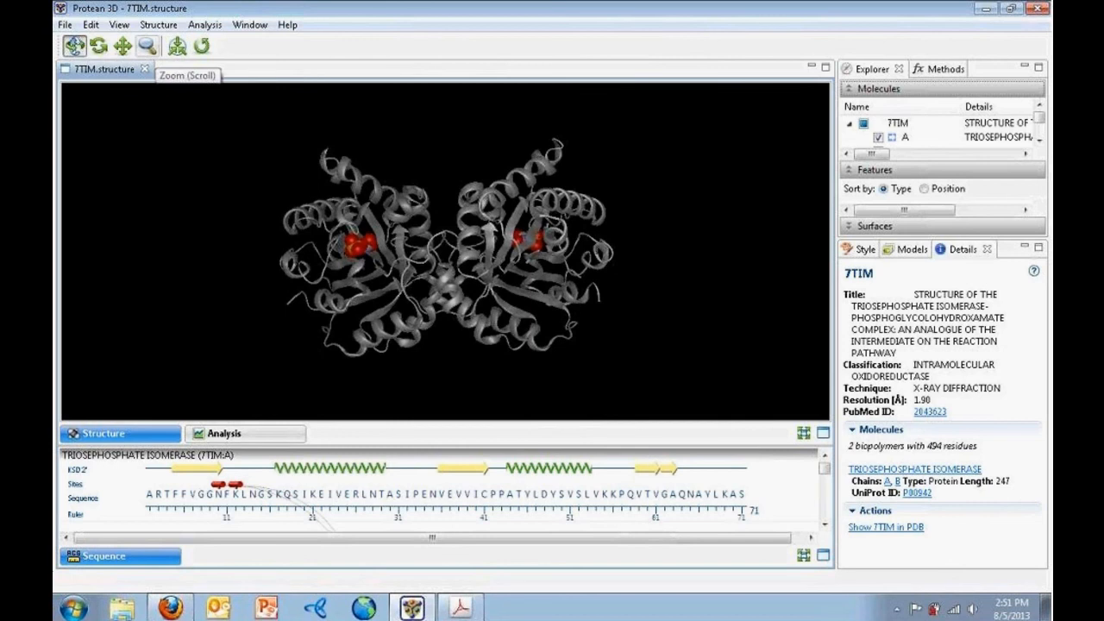
left_click(148, 50)
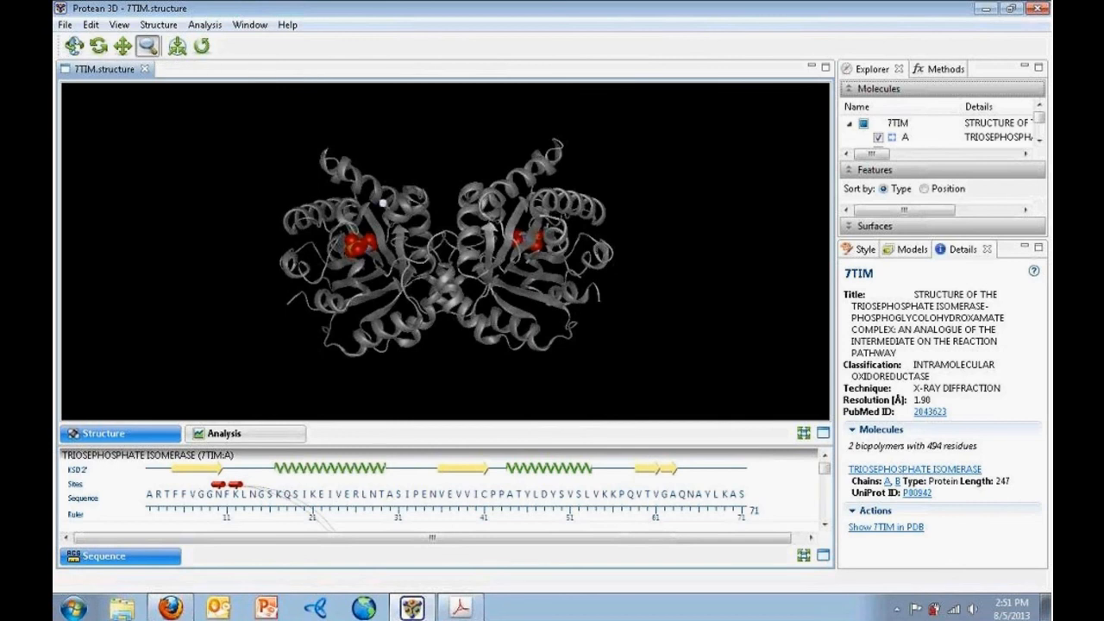
left_click_drag(427, 141, 425, 202)
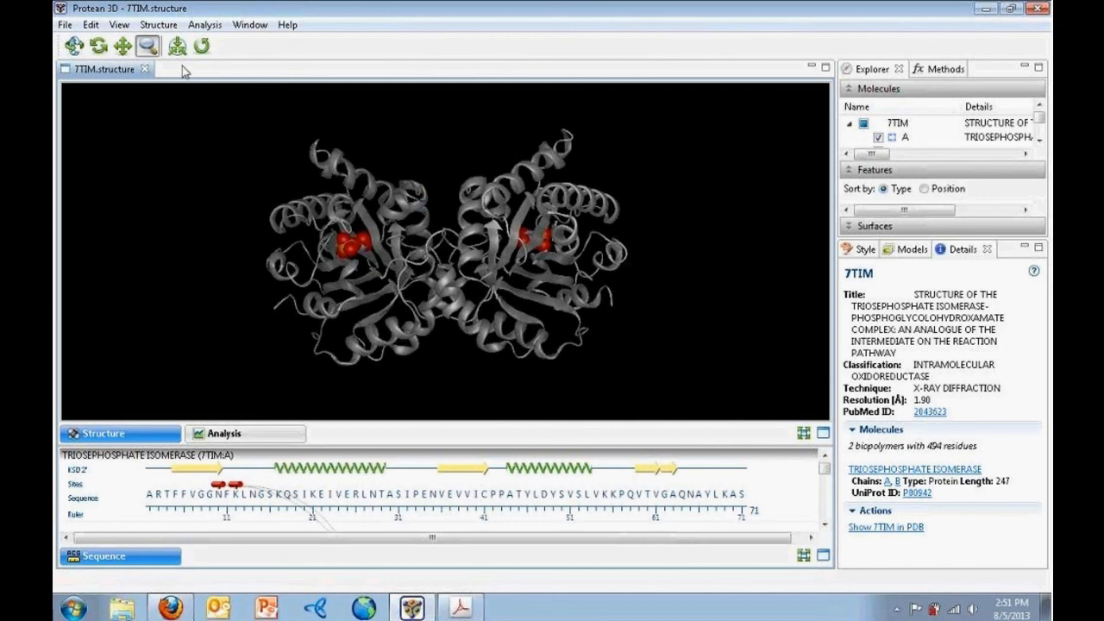
left_click(115, 50)
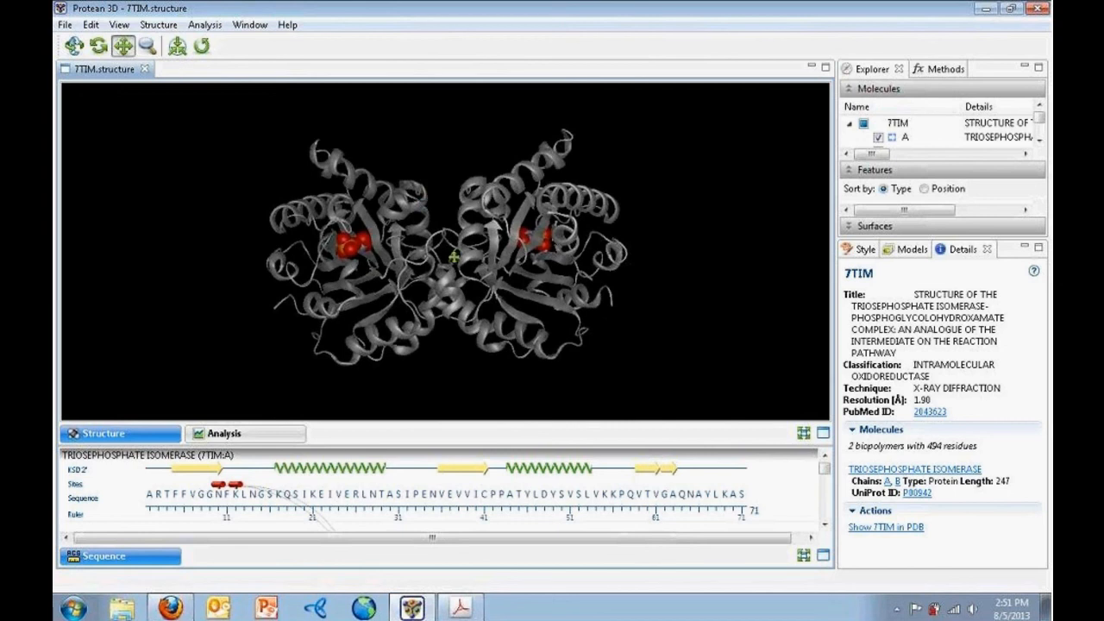
left_click_drag(455, 256, 454, 233)
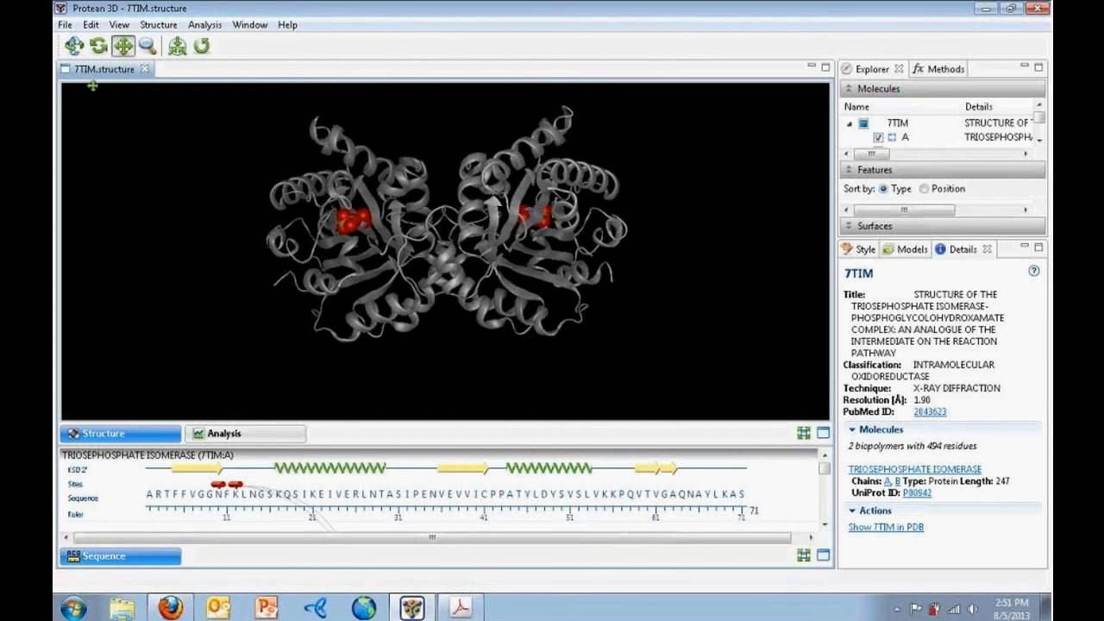
left_click(74, 46)
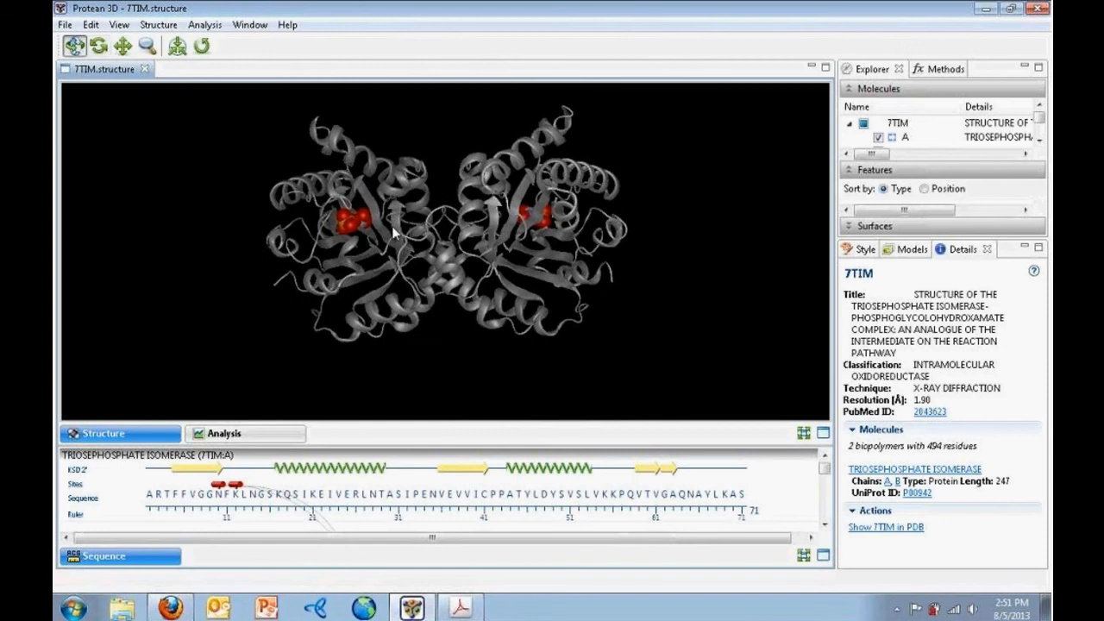
mouse_move(448, 138)
left_mouse_down()
mouse_move(433, 135)
mouse_move(462, 124)
left_mouse_up()
left_click(98, 46)
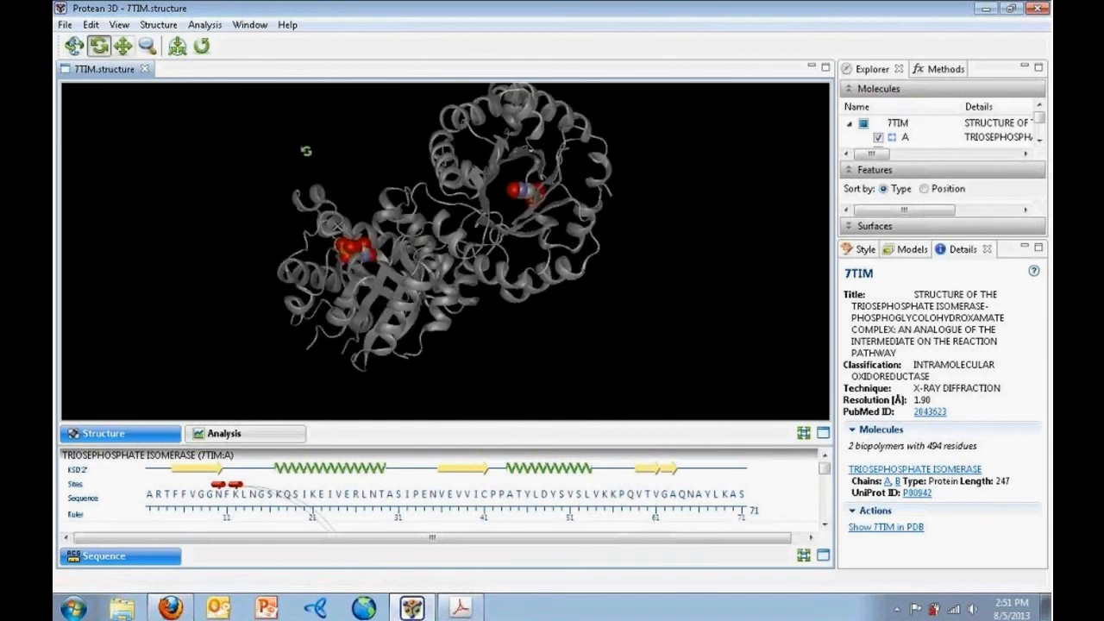
left_click_drag(306, 151, 247, 340)
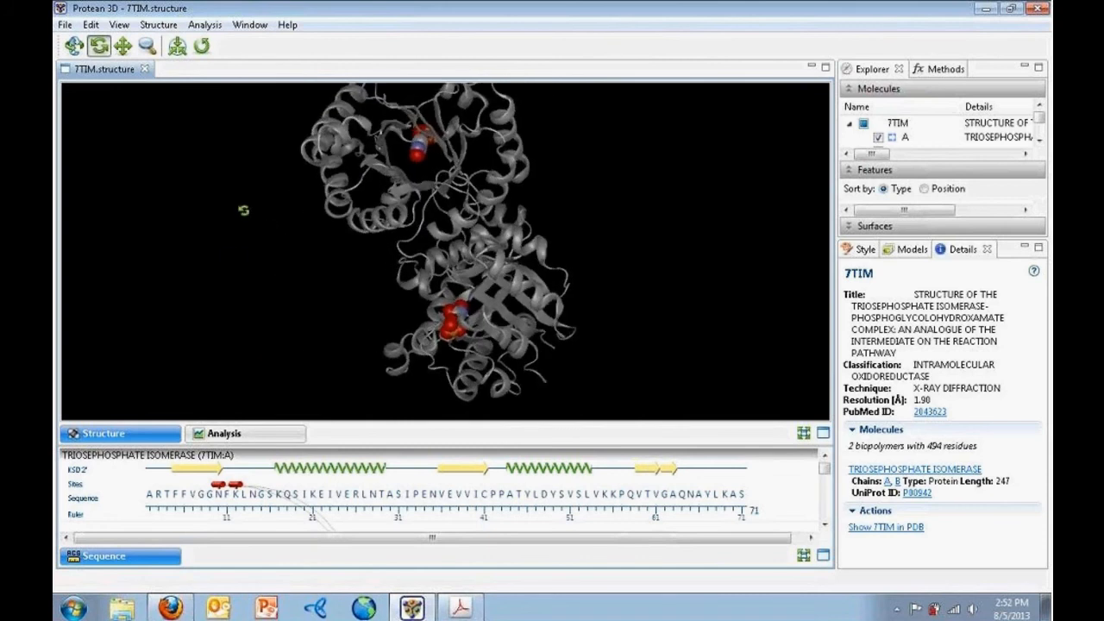
left_click(202, 47)
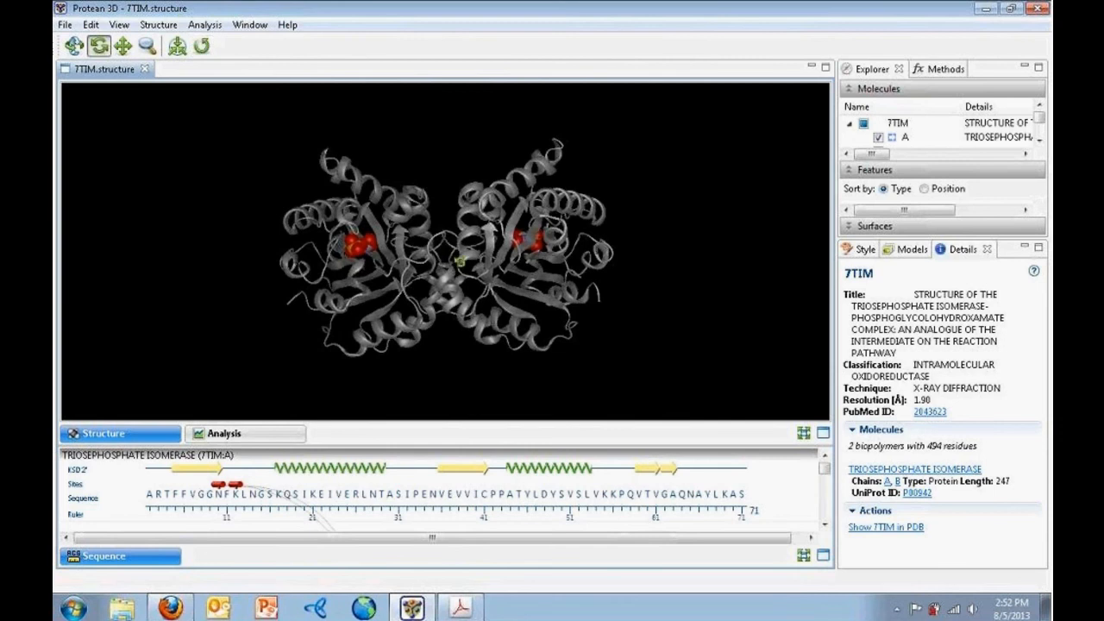
left_click(74, 46)
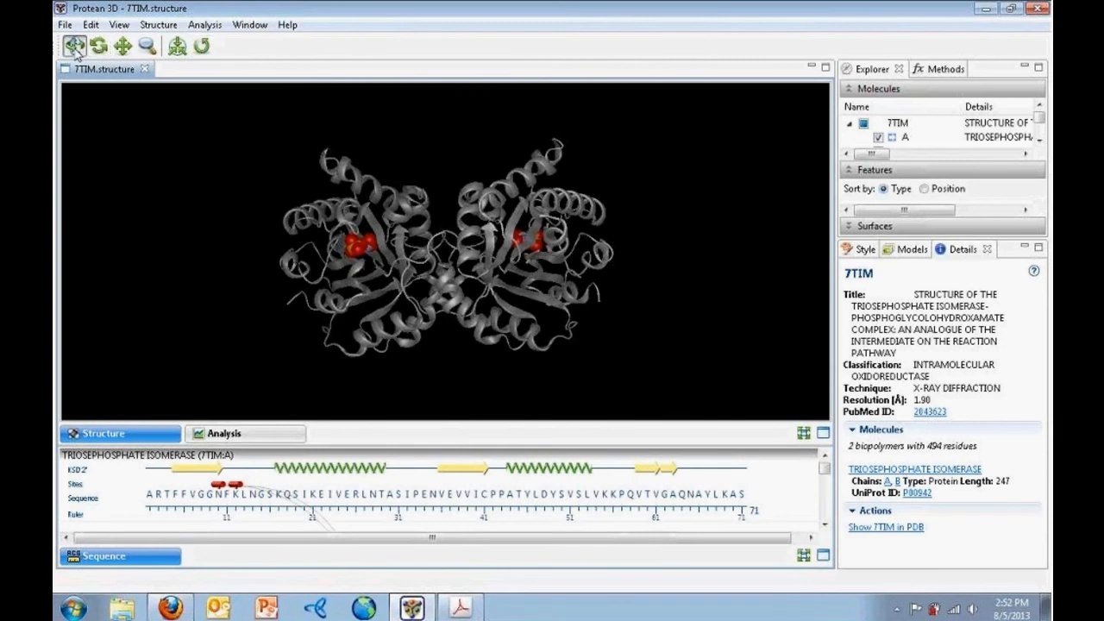
Select Threonine 60 of chain A, after trying Valine 39 and Glutamic Acid 37, and show Style options
left_click(521, 292)
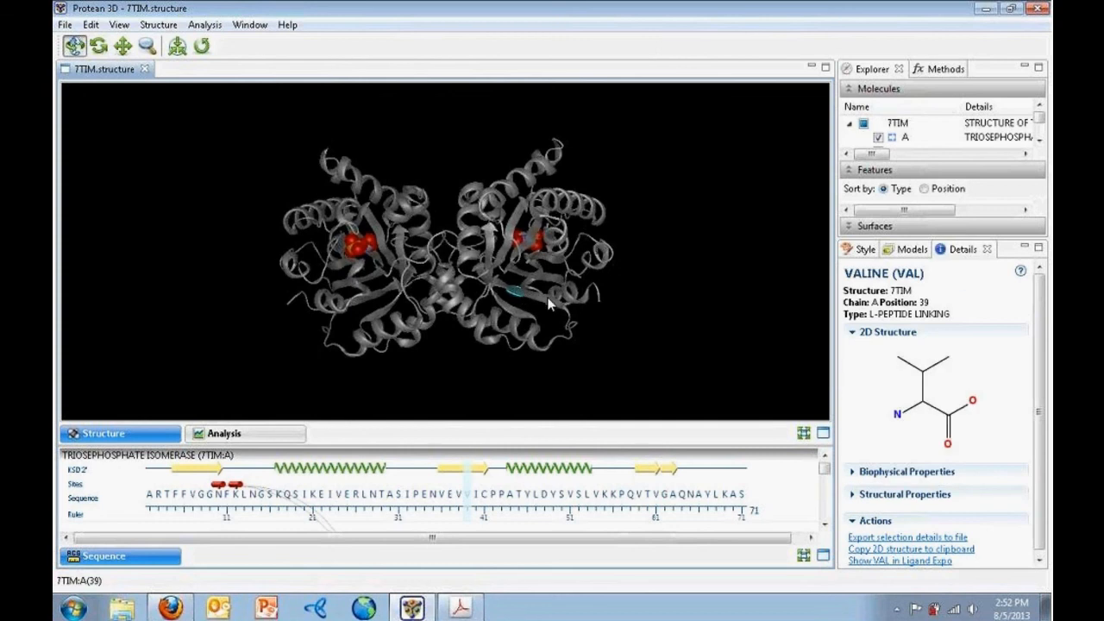
left_click(545, 302)
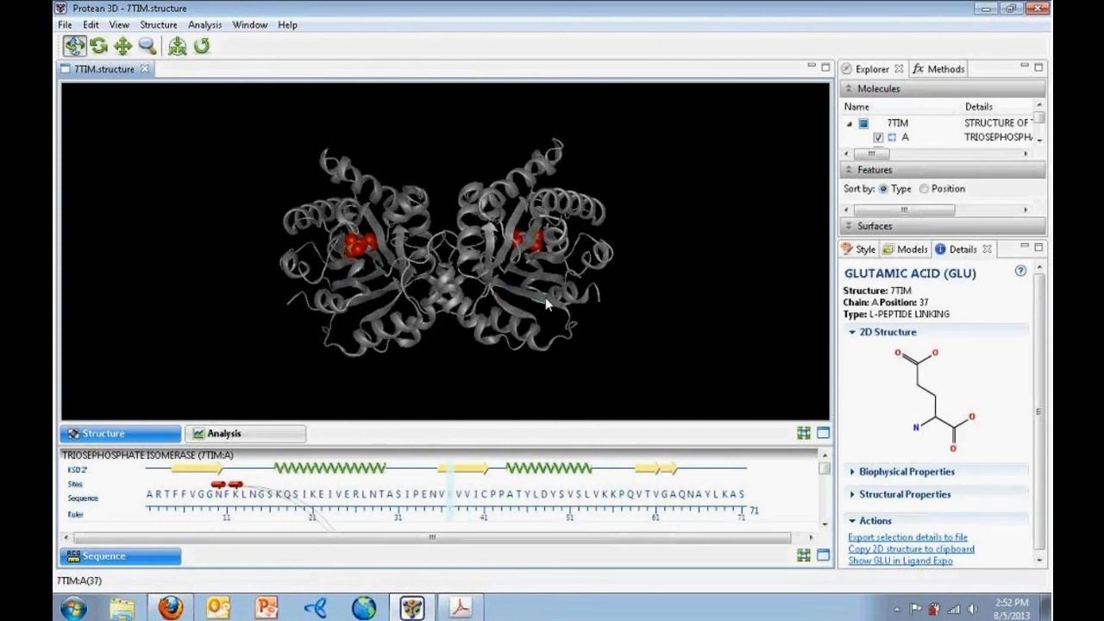
left_click(508, 307)
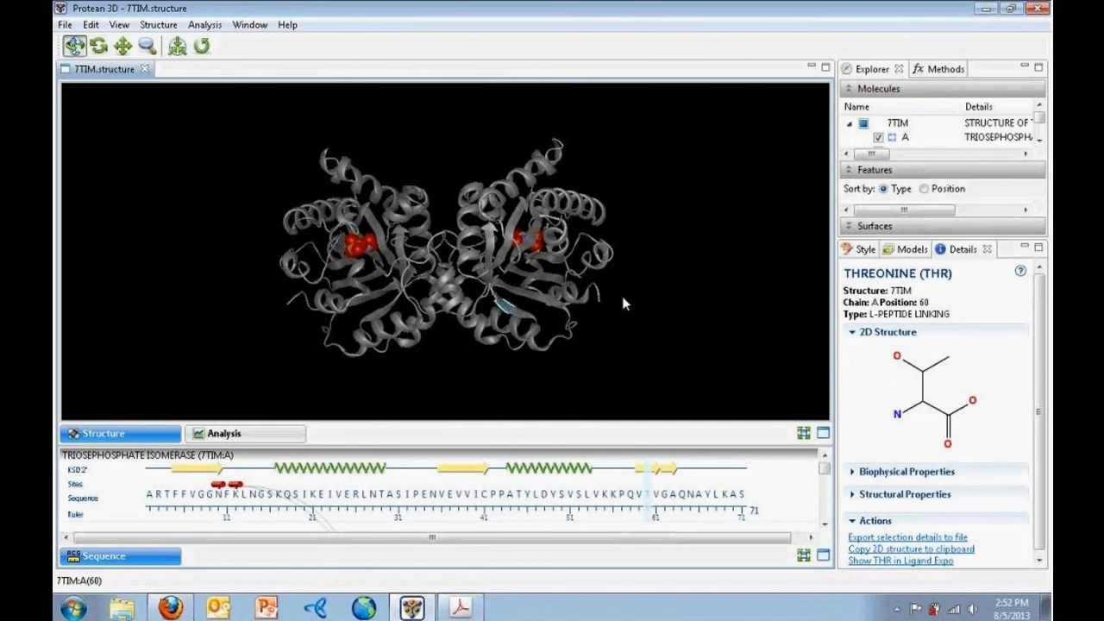
left_click(863, 249)
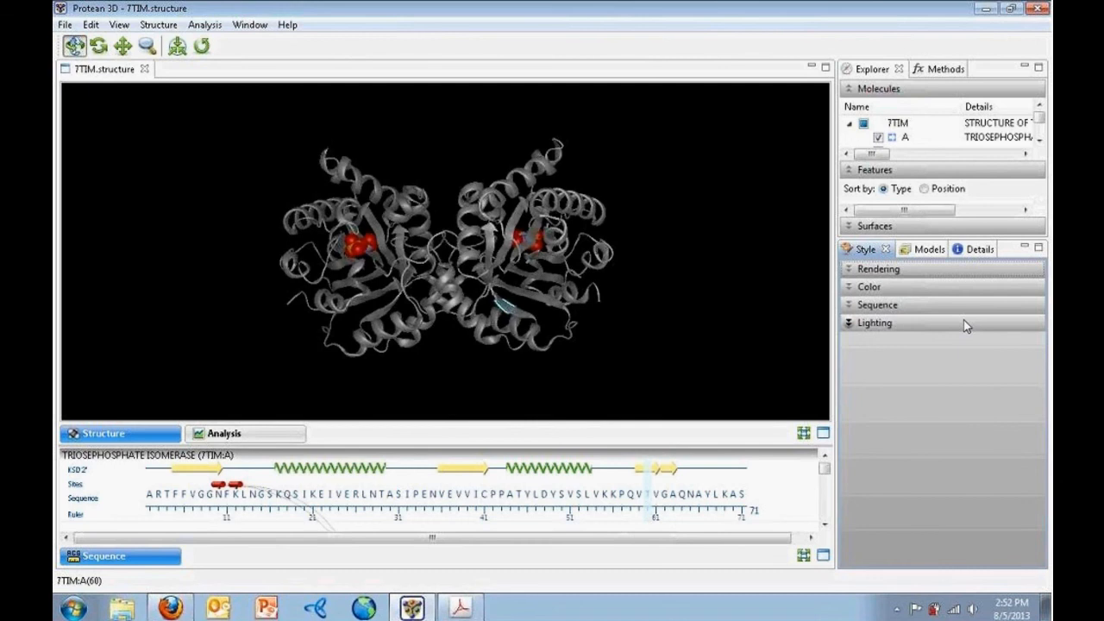
Render the backbone as solid ribbons, after trying Ball and stick and Tube
left_click(849, 270)
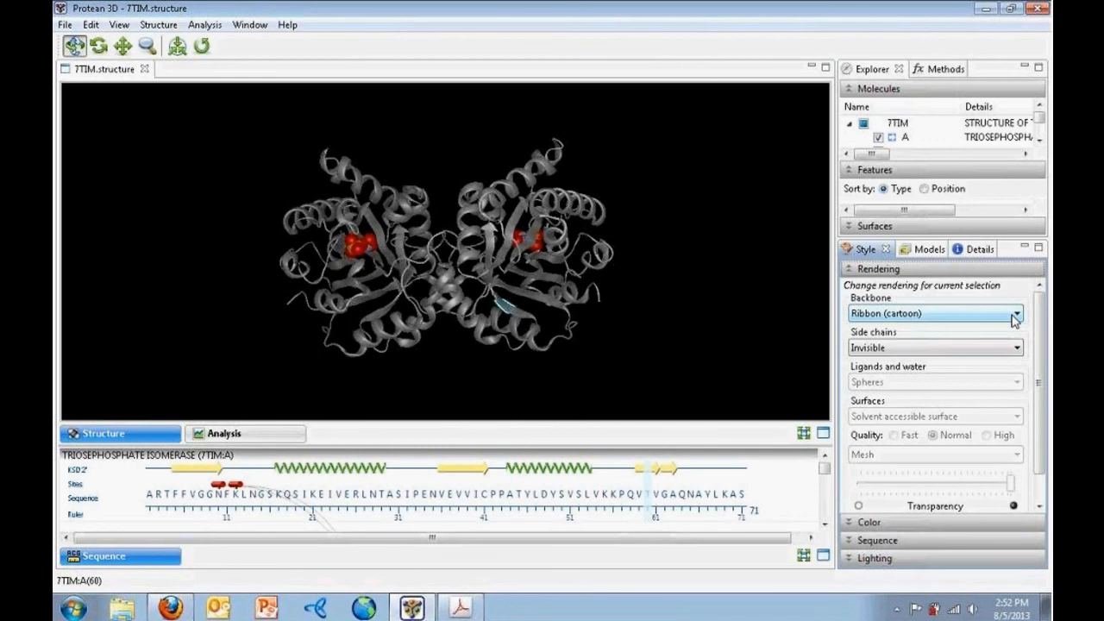
left_click(932, 317)
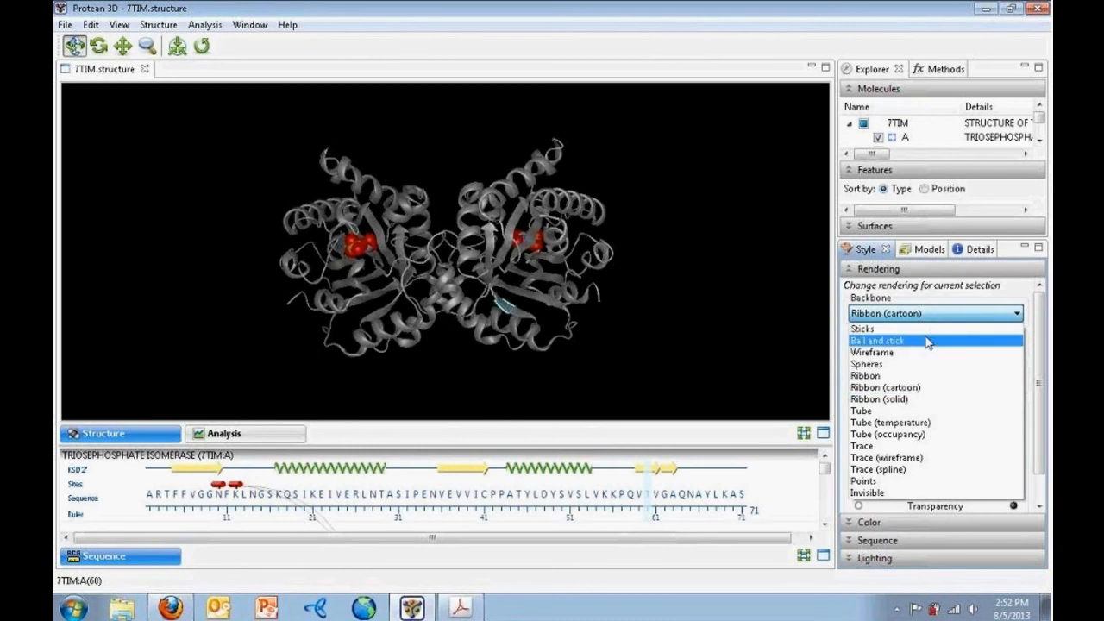
left_click(925, 339)
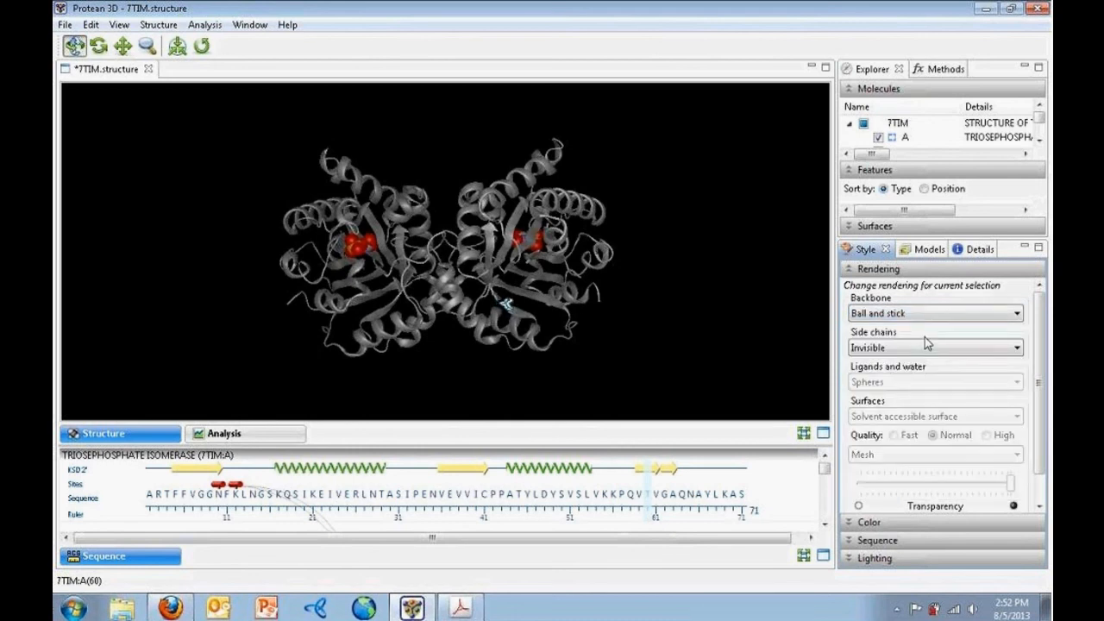
left_click(713, 297)
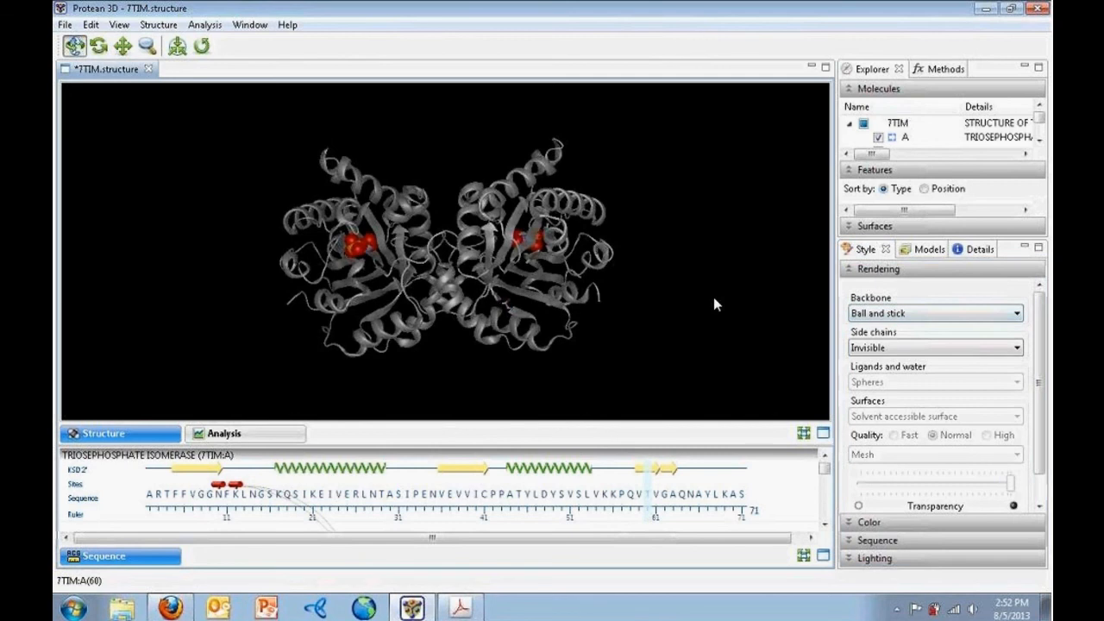
left_click(914, 312)
left_click(901, 344)
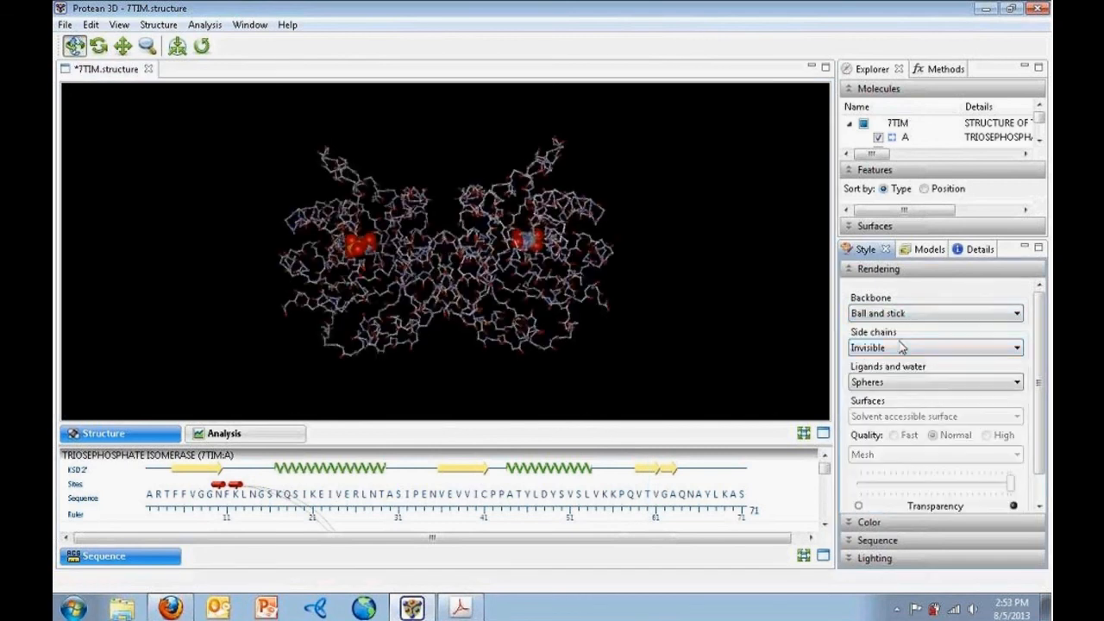
left_click(912, 319)
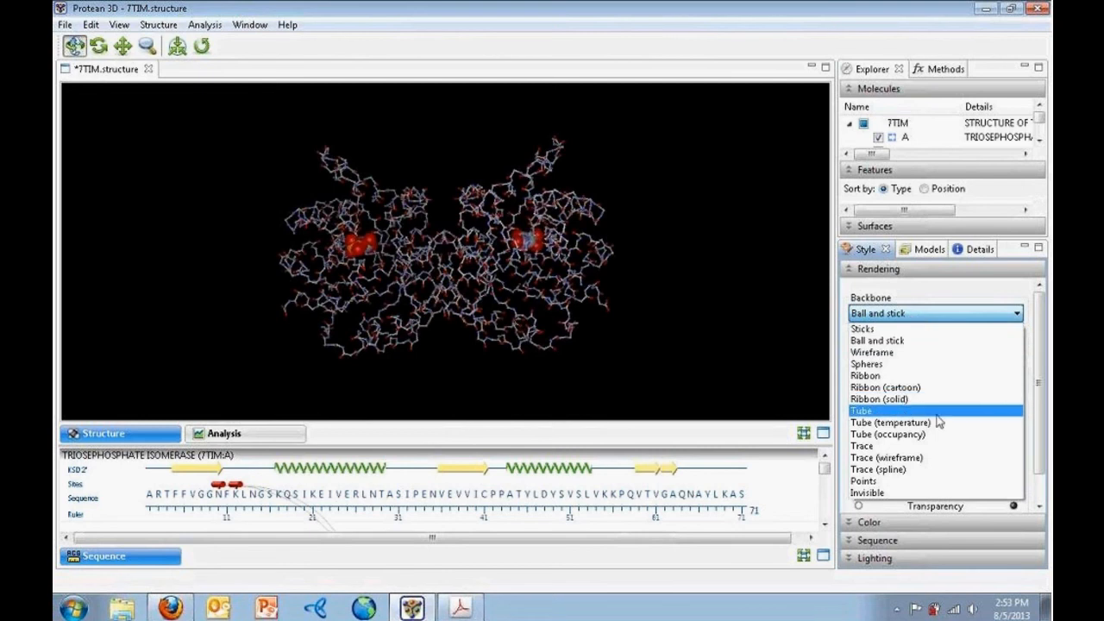
left_click(965, 413)
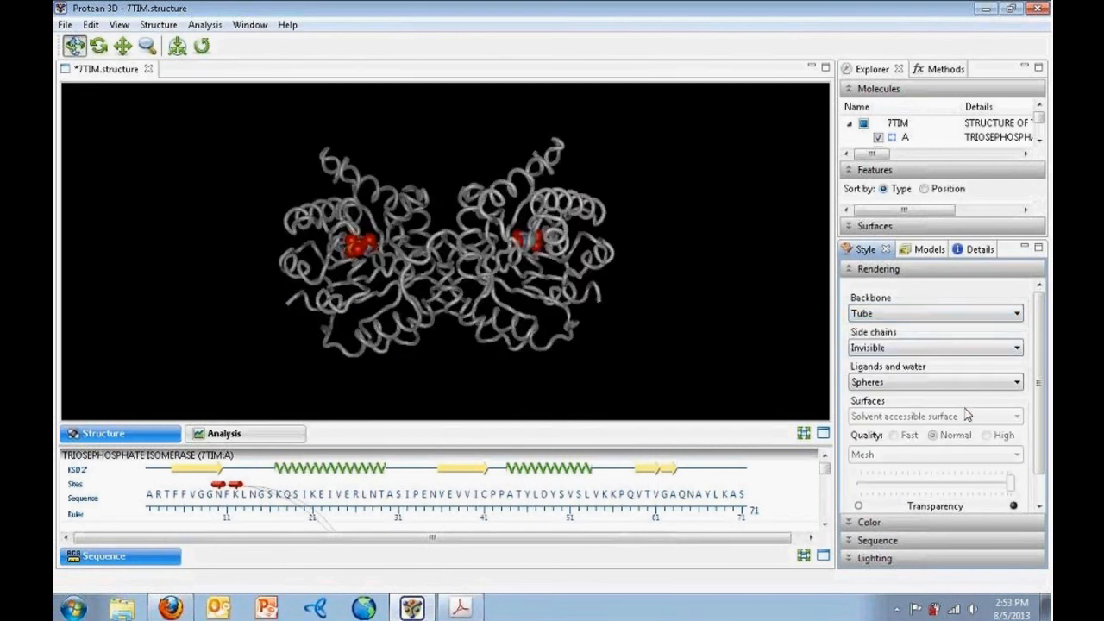
left_click(953, 318)
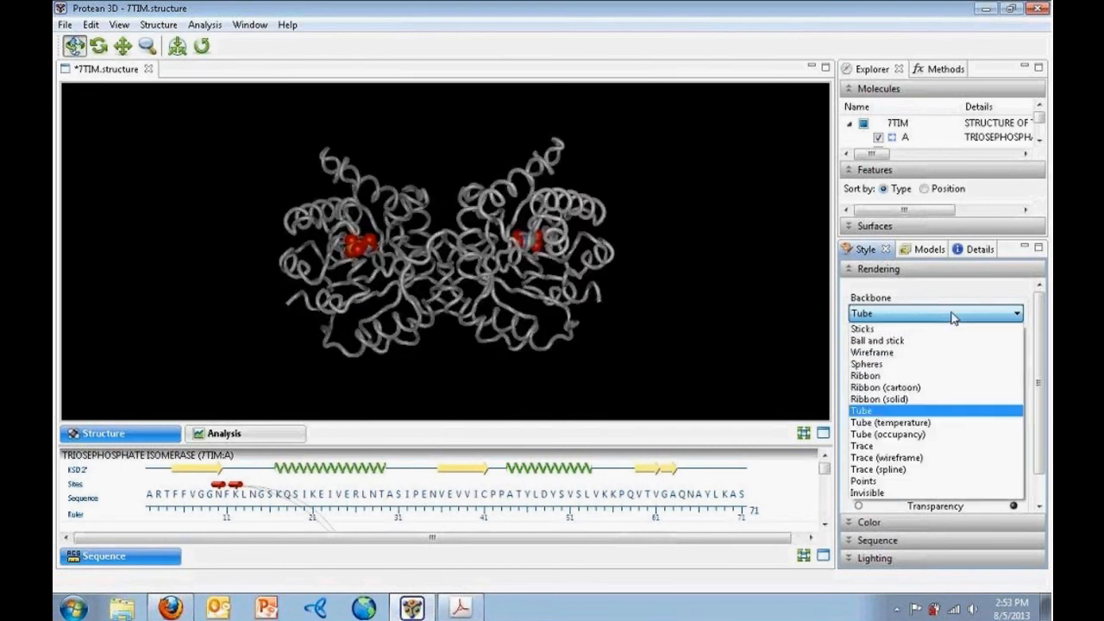
left_click(931, 398)
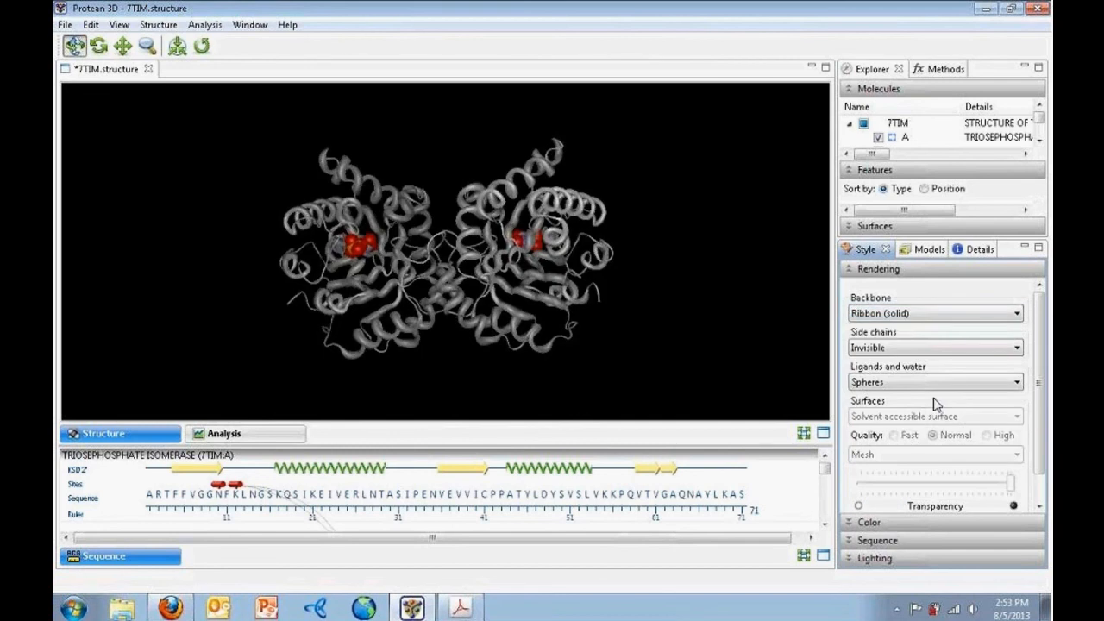
Hide the side chains after previewing them as Sticks and Wireframe
left_click(903, 349)
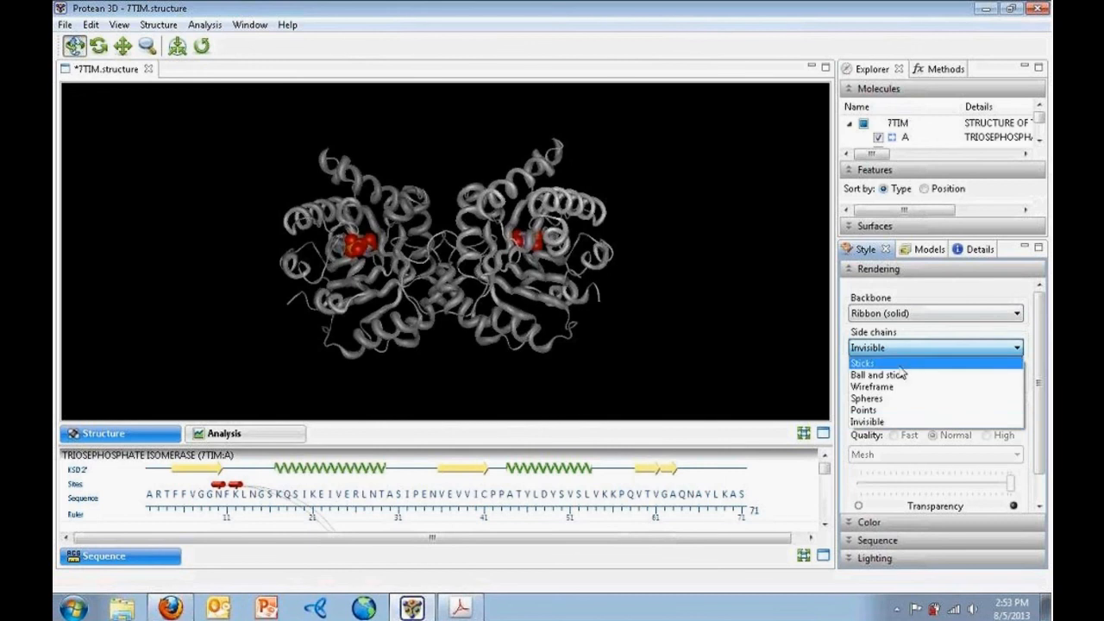
left_click(902, 363)
left_click(921, 347)
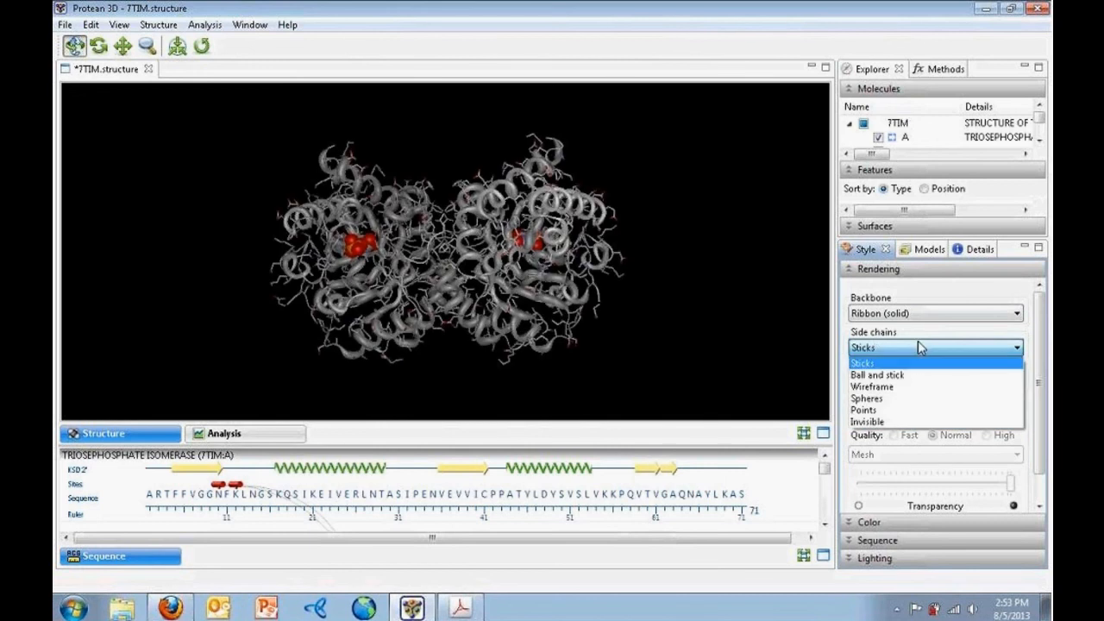
left_click(917, 387)
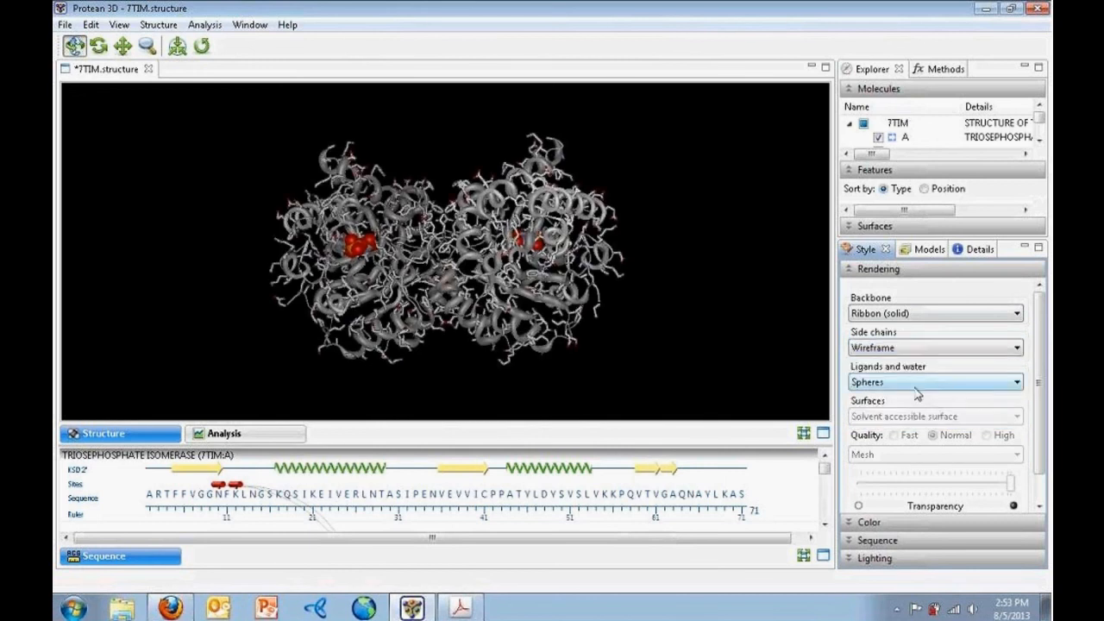
left_click(906, 350)
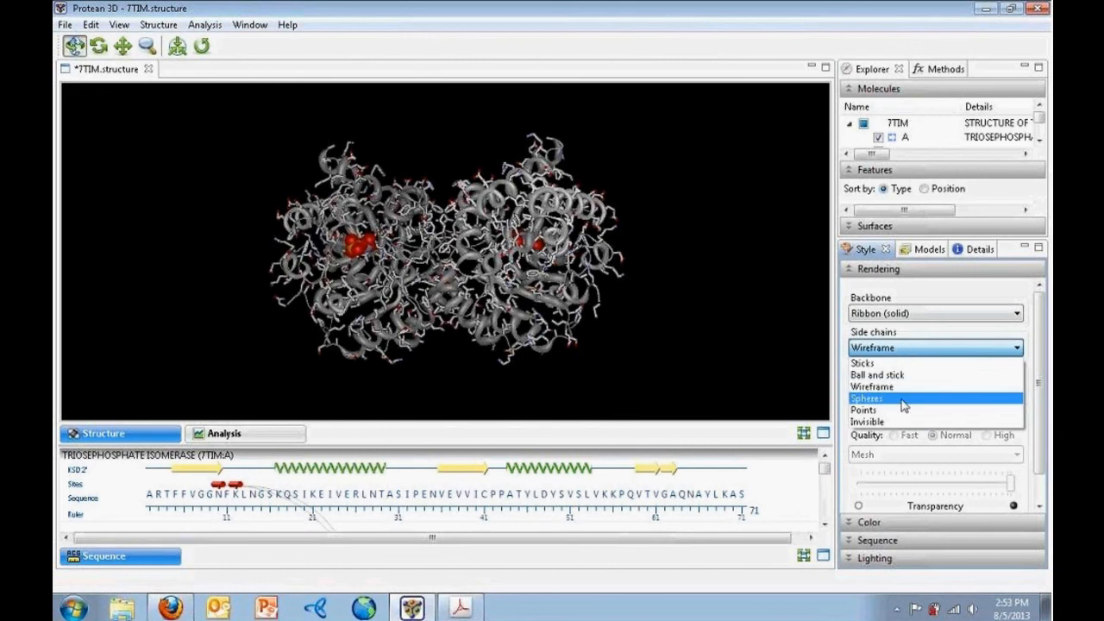
left_click(888, 423)
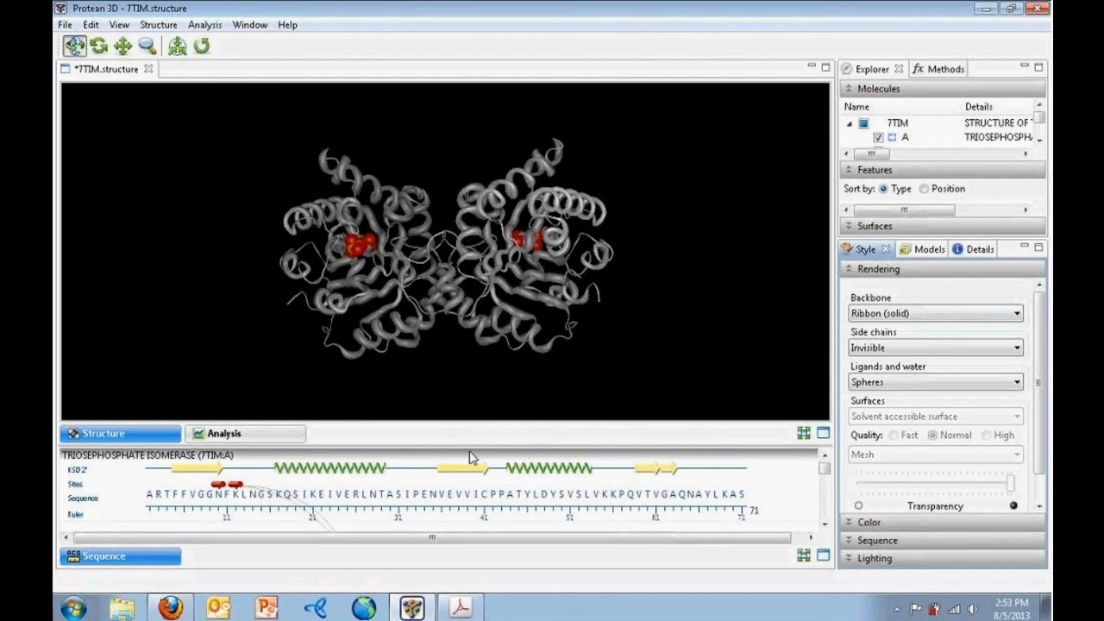
Enlarge the sequence area and select the helices at residues 96–101 and 106–118
left_click_drag(465, 444, 482, 319)
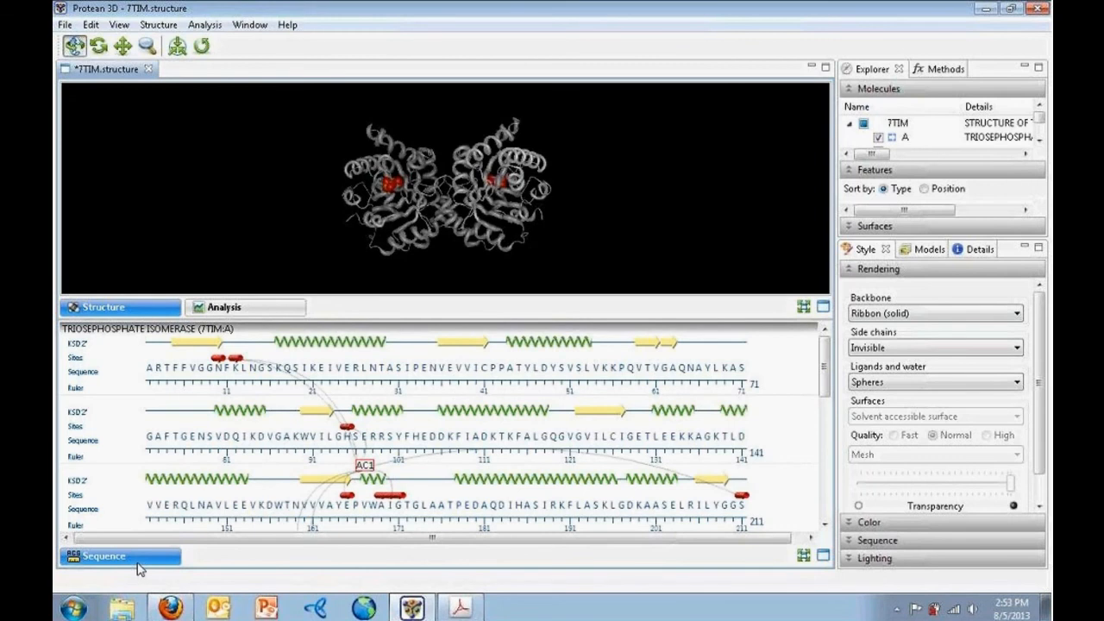
left_click(375, 423)
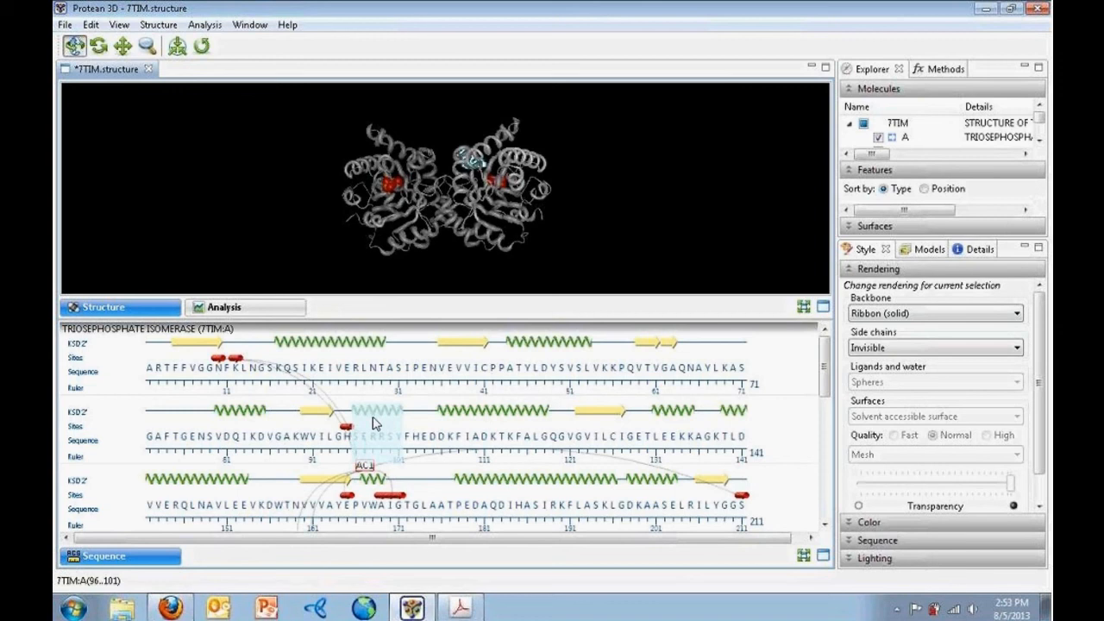
left_click(492, 411)
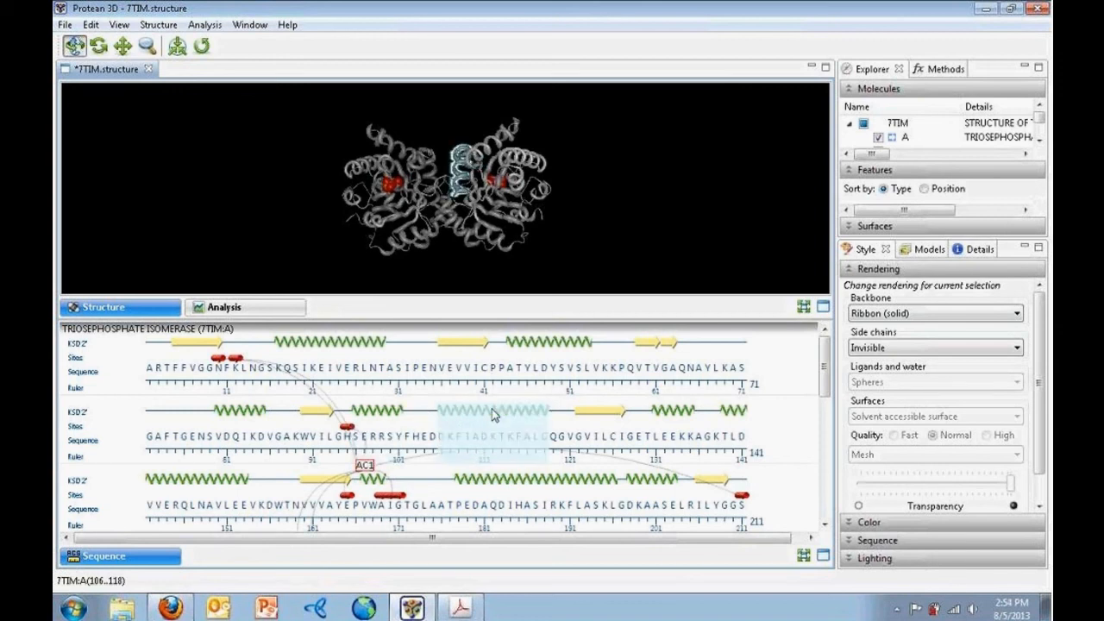
Select all annotated site residues and lengthen the molecule list to reveal chain B
left_click(391, 497)
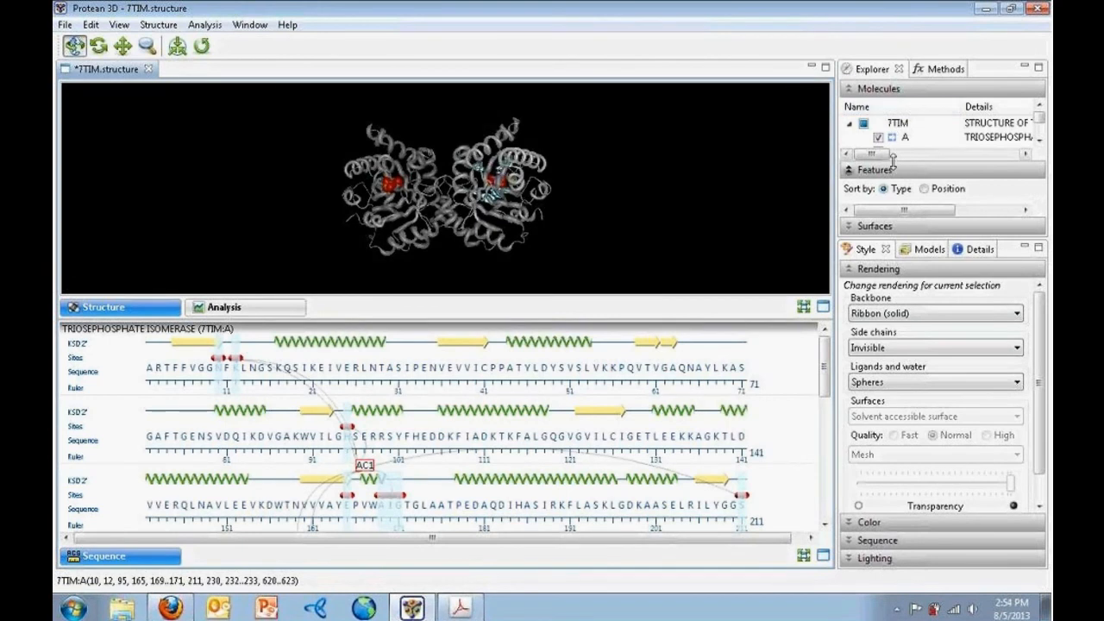
left_click_drag(896, 159, 896, 182)
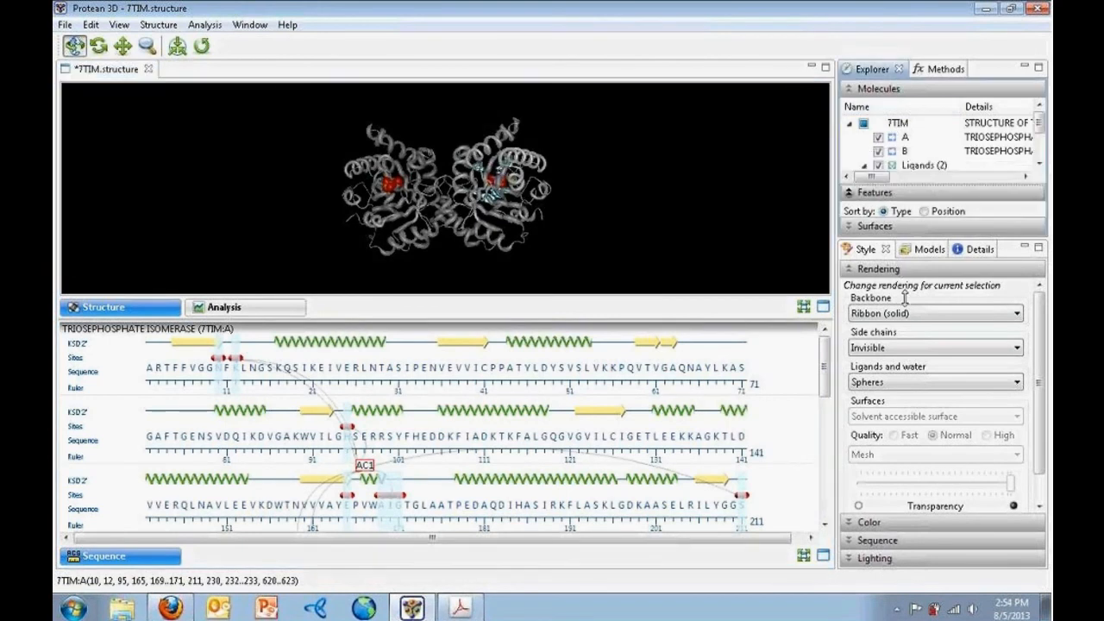
Collapse Rendering, extend the molecule list to ligands and waters, then hide and reshow chain A
left_click(851, 269)
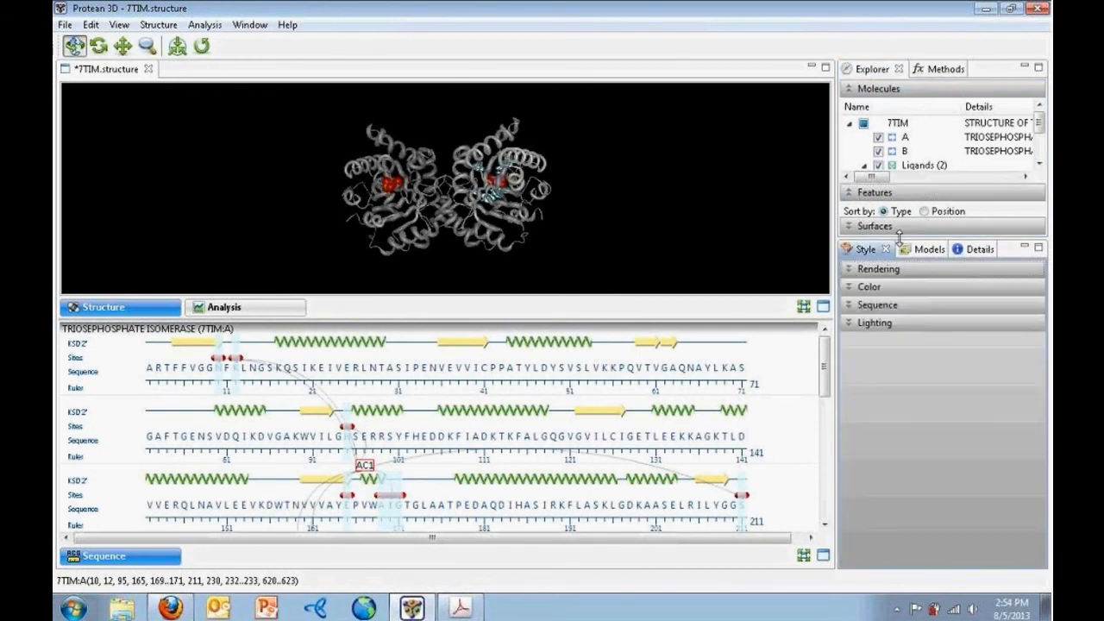
left_click_drag(901, 239, 904, 384)
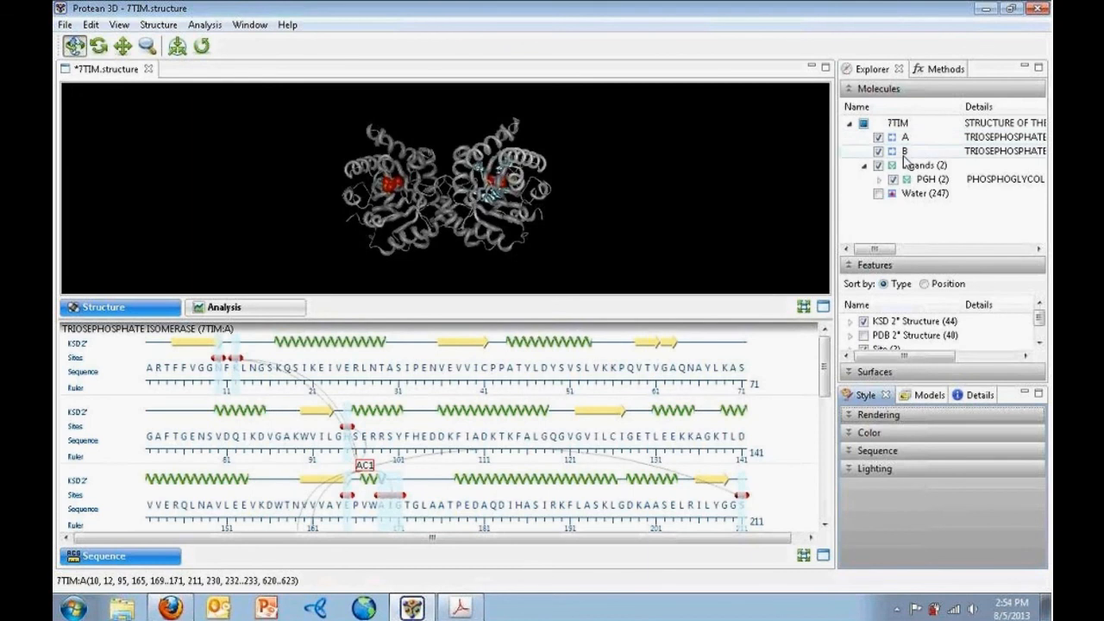
left_click(927, 141)
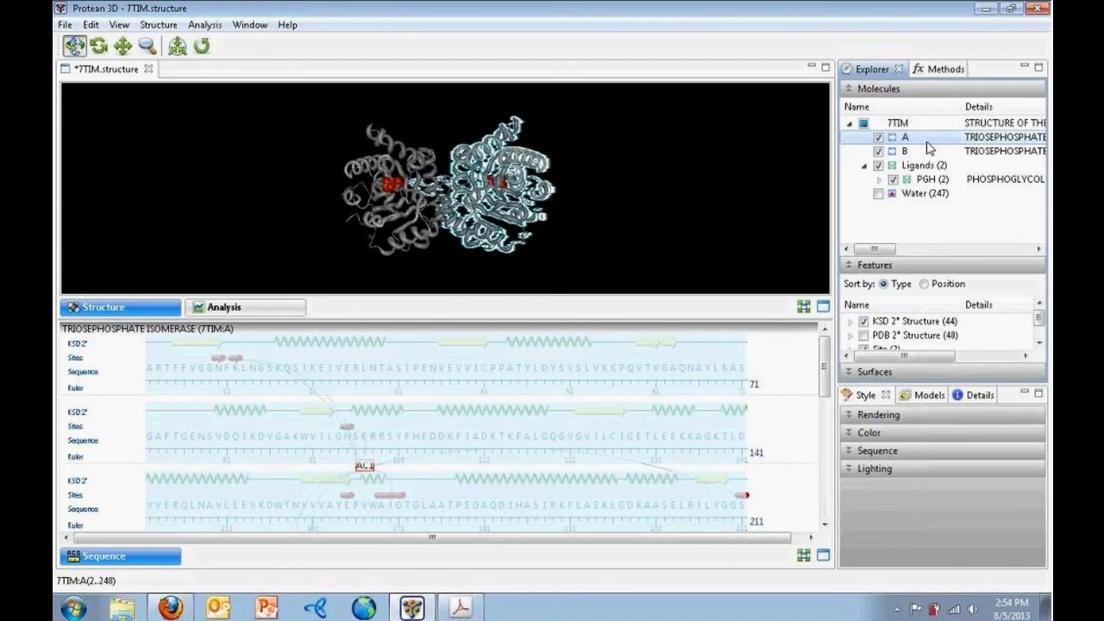
left_click(879, 138)
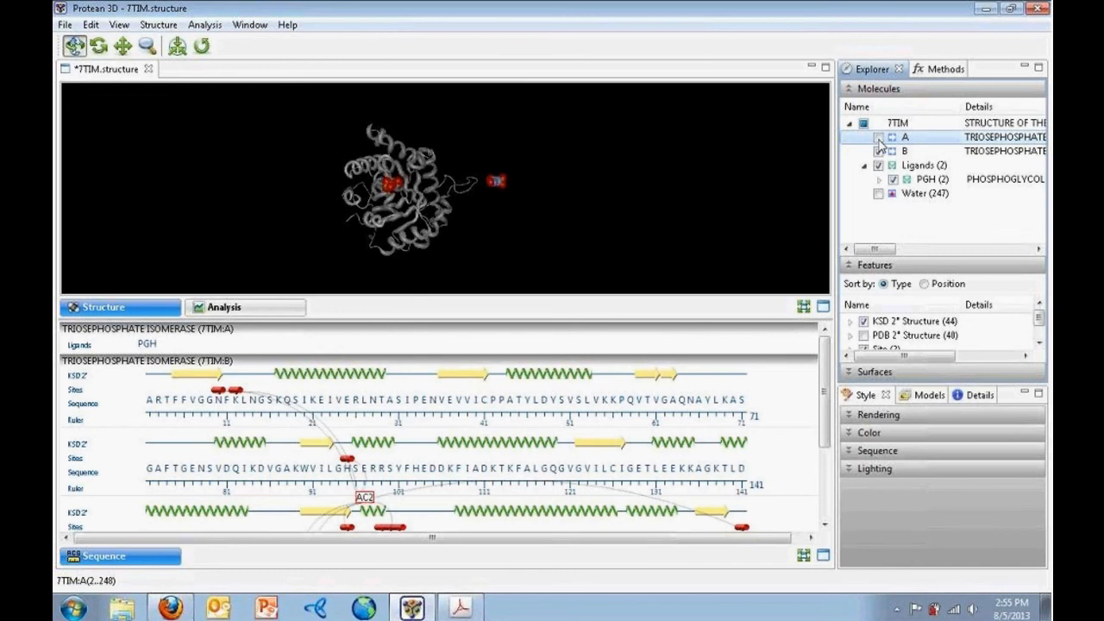
left_click(878, 139)
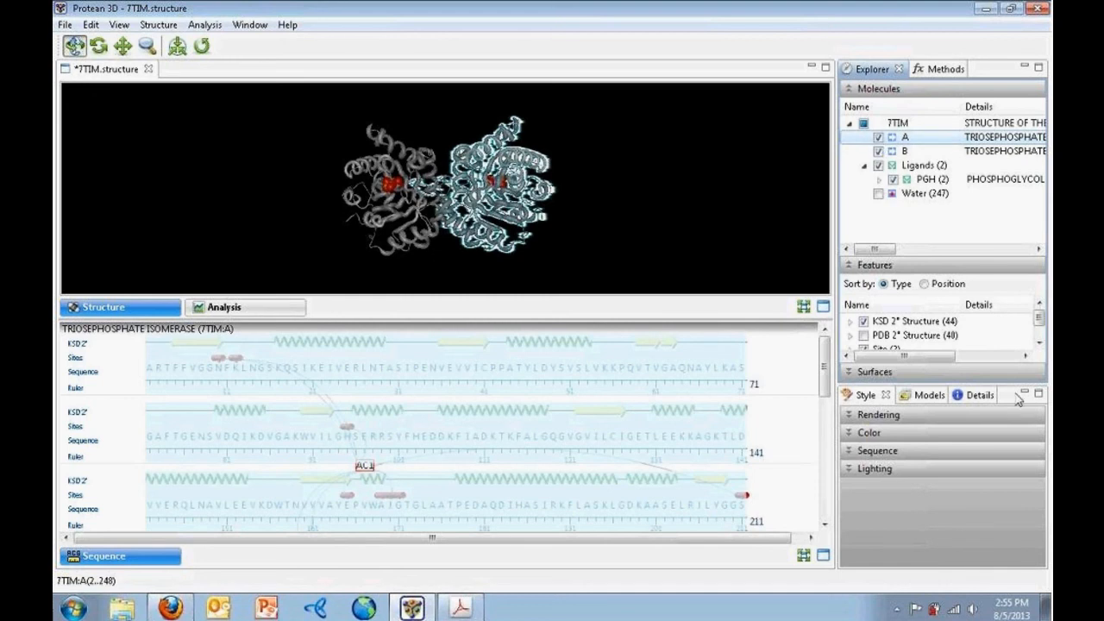
Open Details, enlarge the panel, and clear the selection to show 7TIM entry information
left_click(983, 396)
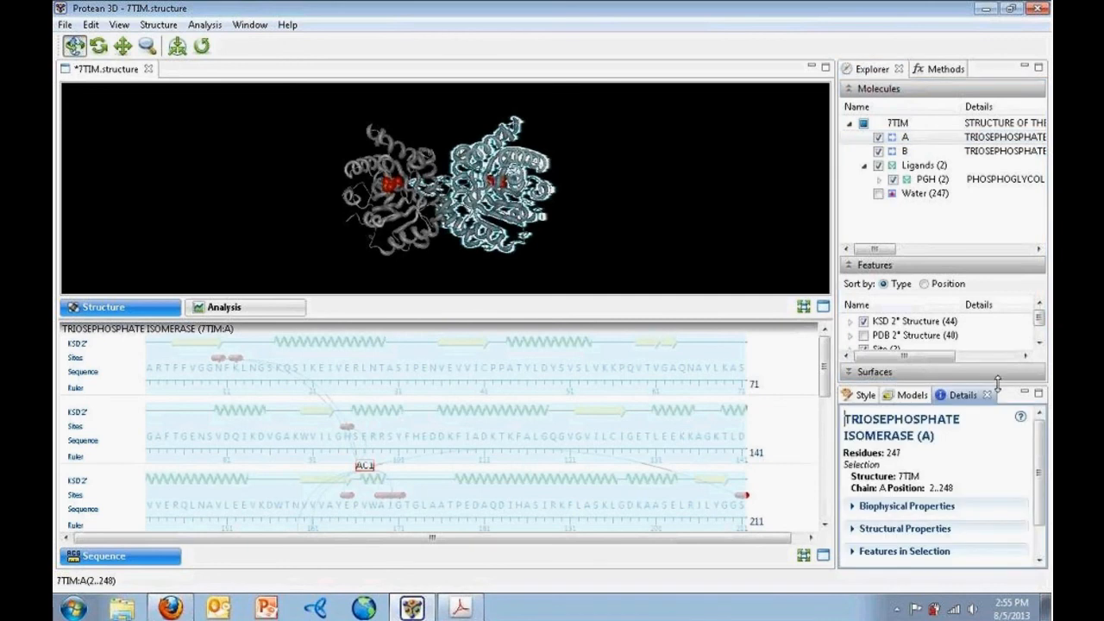
left_click_drag(1001, 380, 1002, 257)
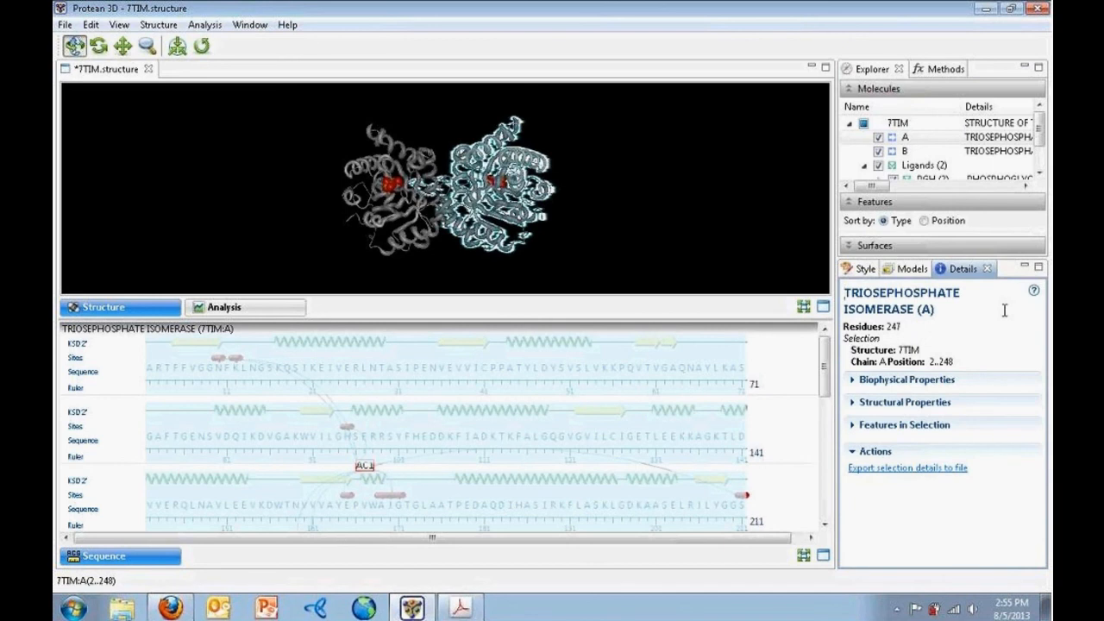
left_click(683, 223)
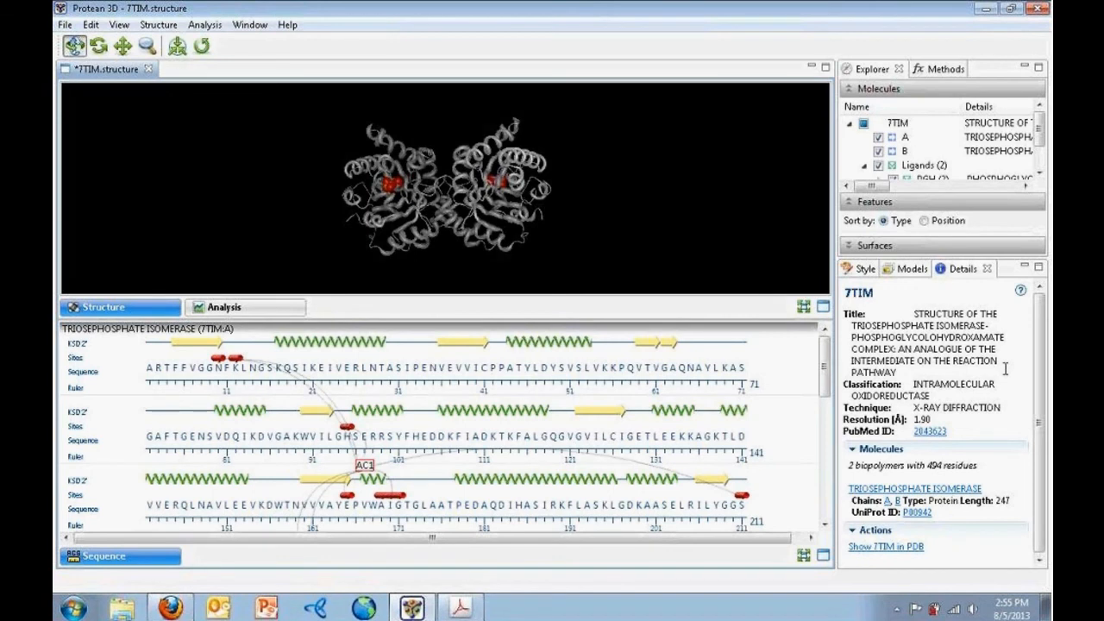
left_click_drag(1038, 331, 1038, 352)
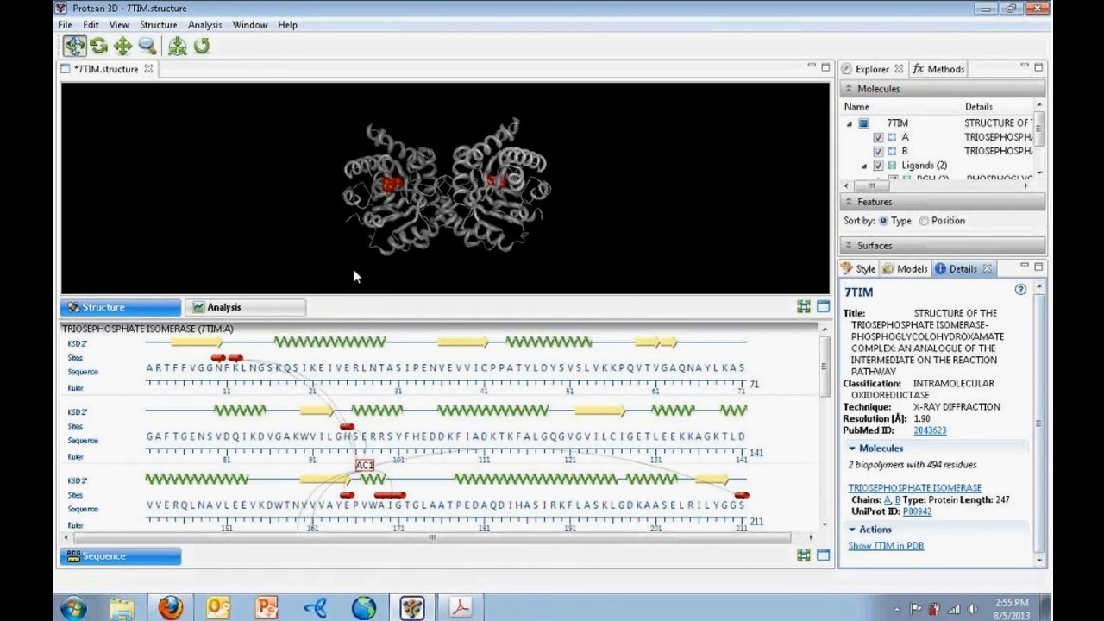
Enlarge the analysis plots and list all methods down to Immunogenicity and Databases
left_click(278, 312)
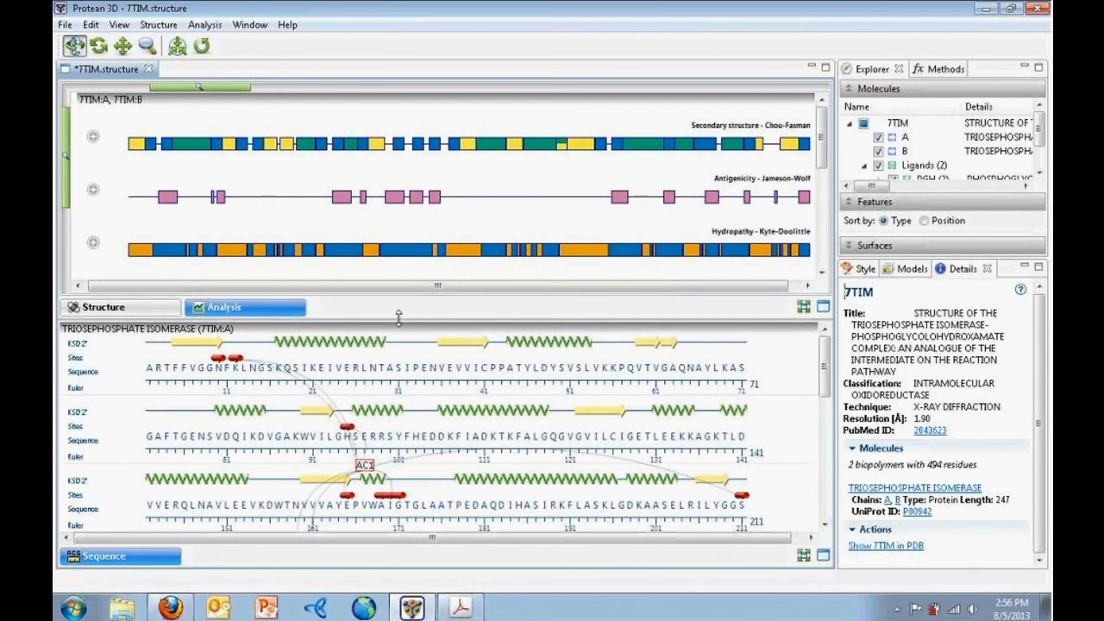
left_click_drag(398, 318, 395, 488)
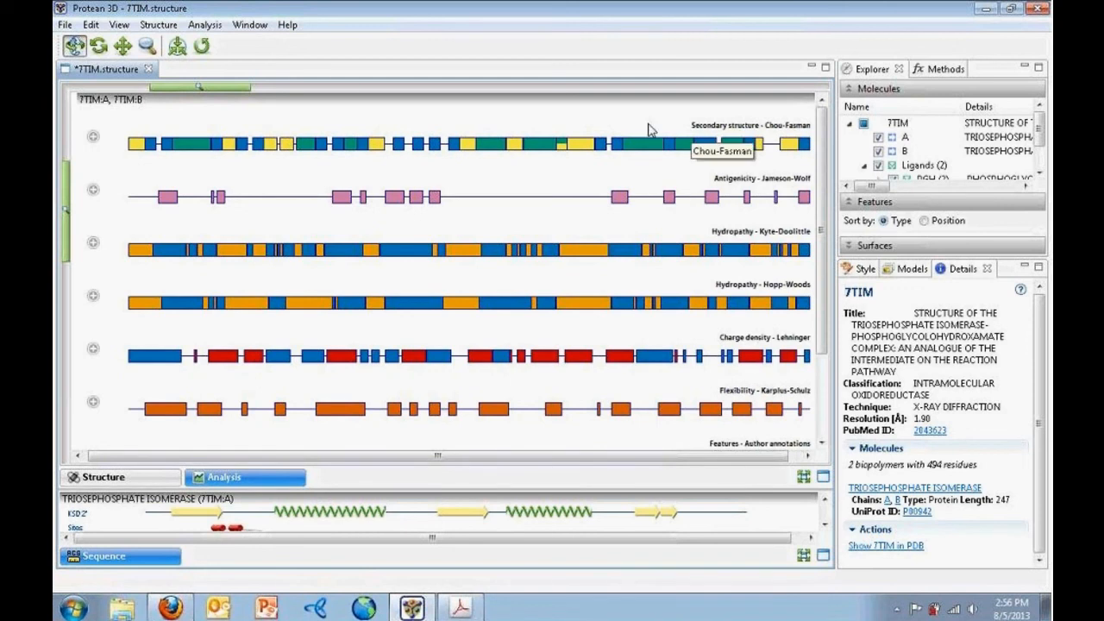
left_click(936, 70)
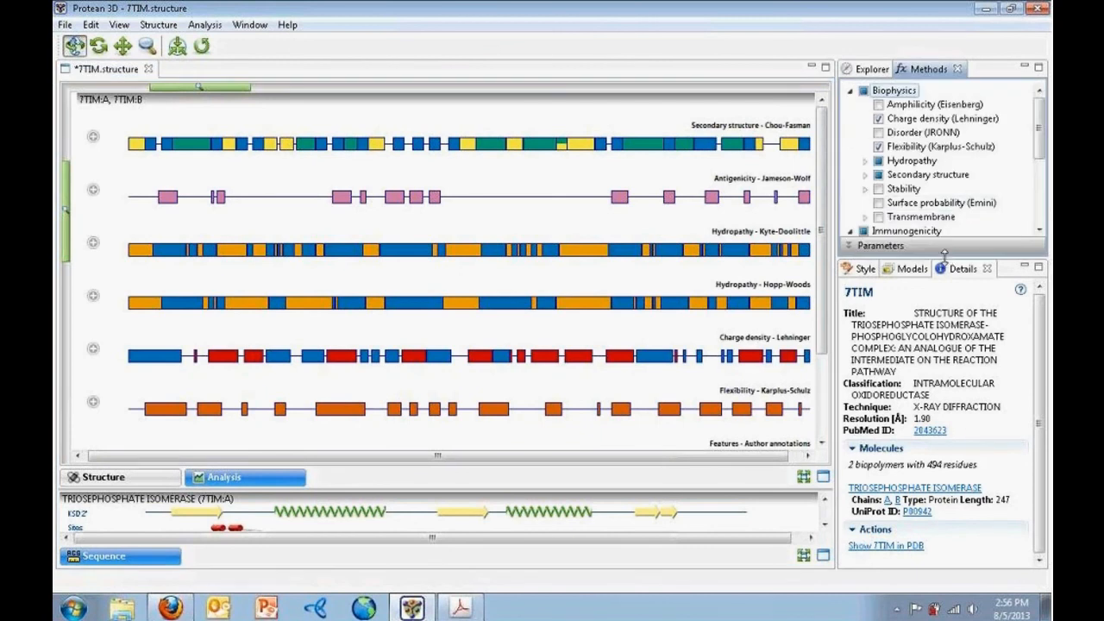
left_click_drag(944, 253, 943, 400)
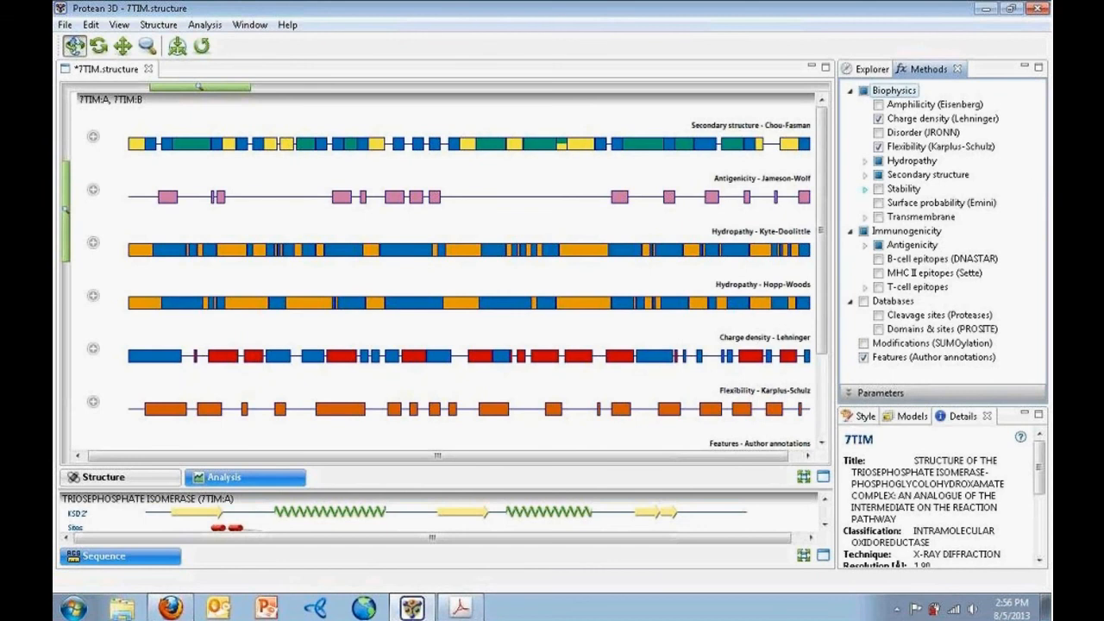
Expand Chou-Fasman secondary structure into 7TIM:A alpha, beta and turn plots
left_click(92, 137)
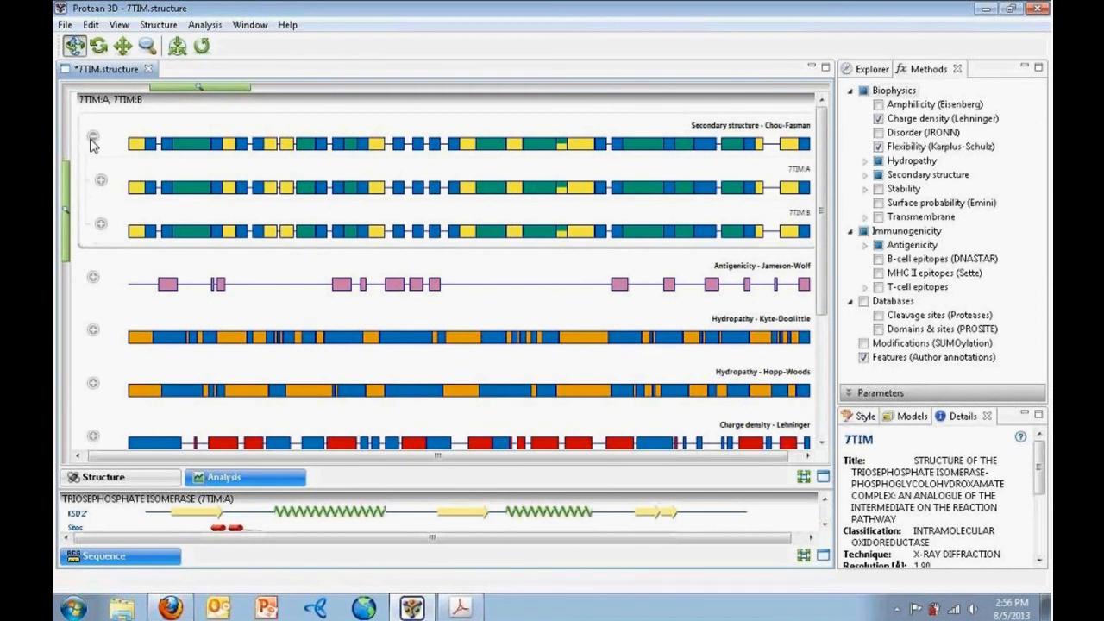
left_click(101, 180)
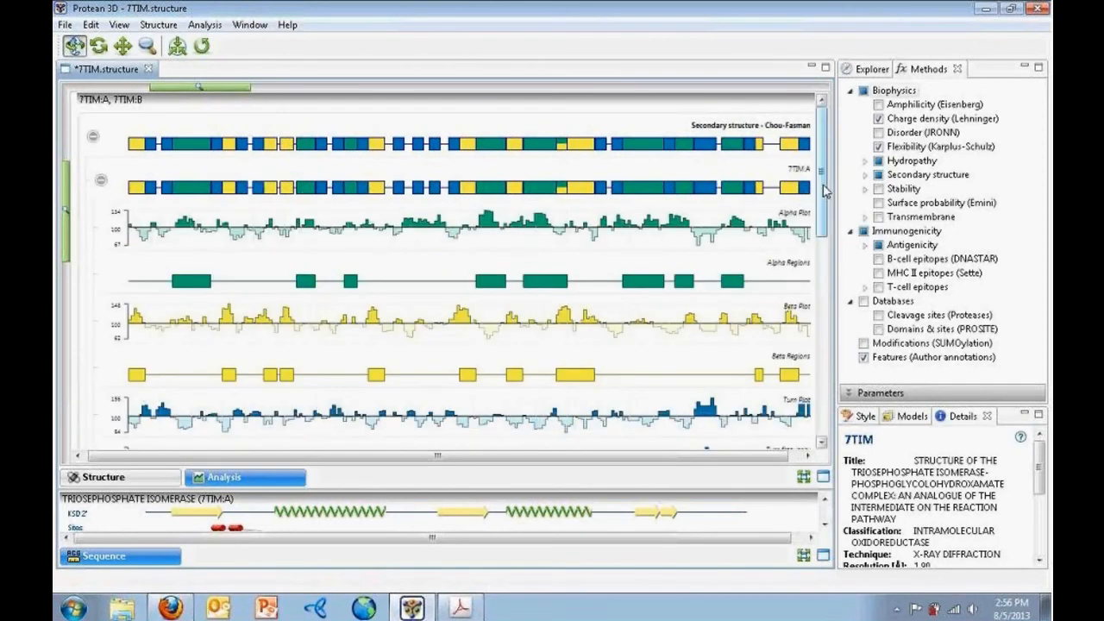
left_click_drag(824, 191, 824, 207)
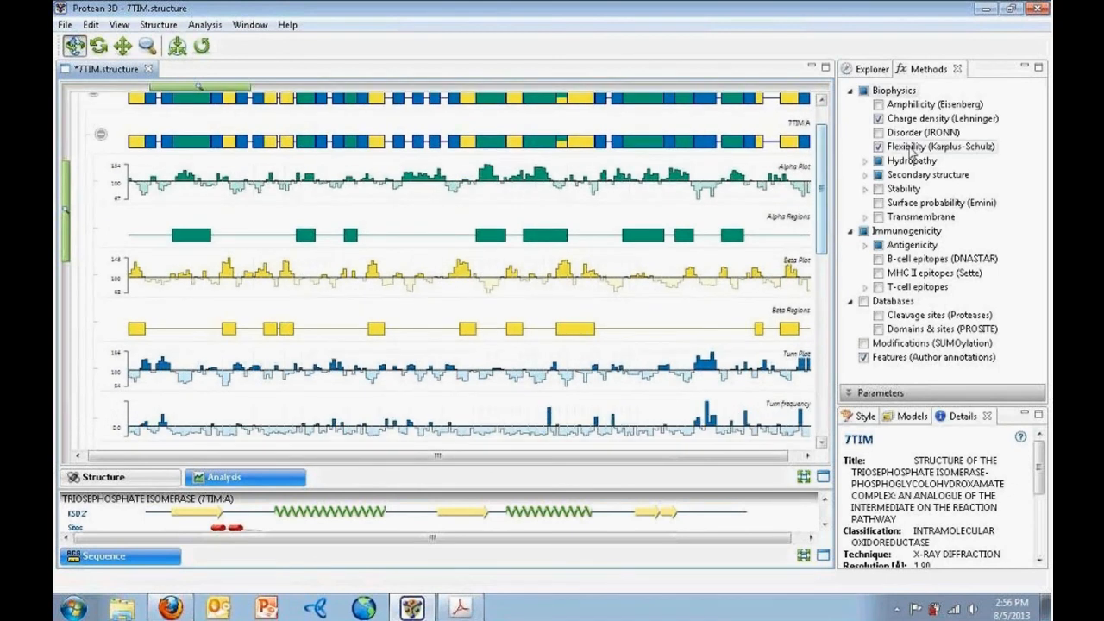
View the Amphiphilicity (Eisenberg) parameters, then detach the Analysis View and move it beside the structure
left_click(846, 395)
left_click(929, 104)
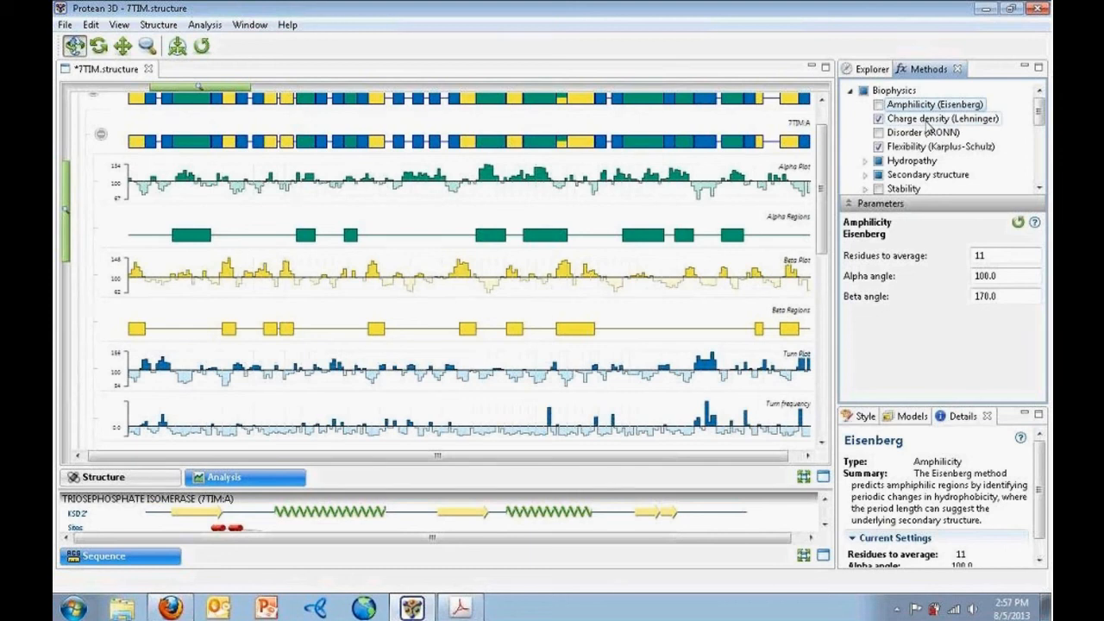
right_click(227, 483)
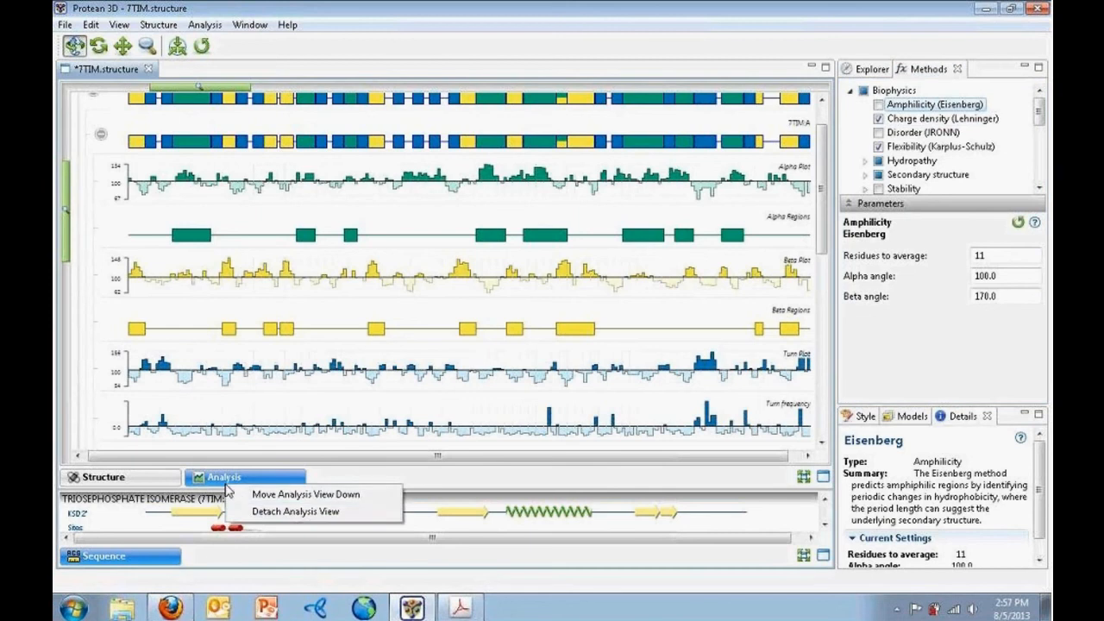
left_click(259, 512)
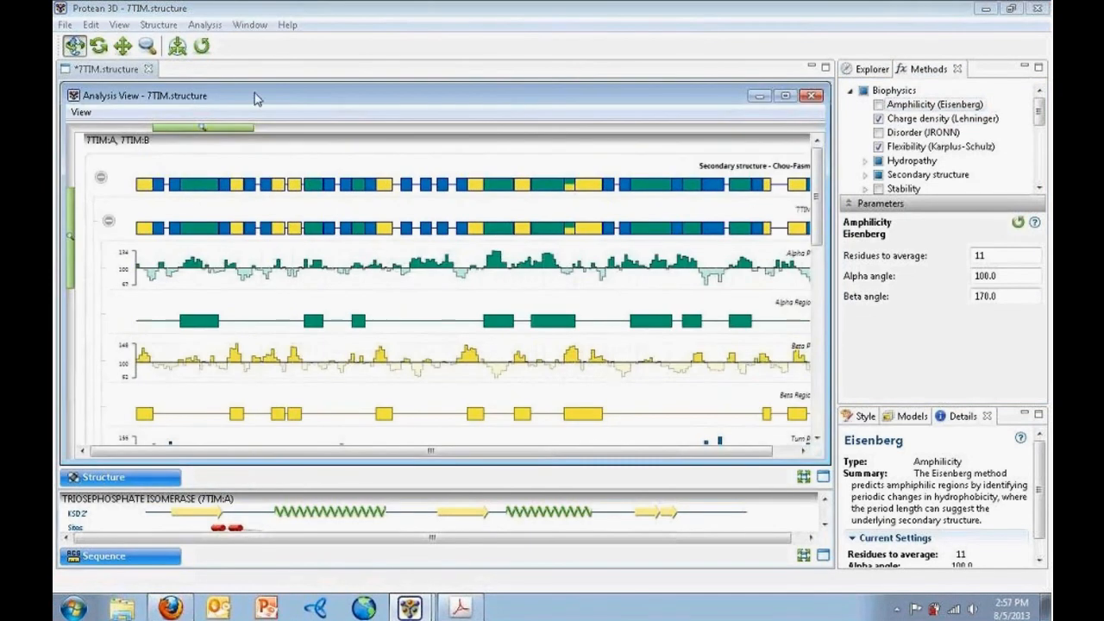
left_click_drag(256, 98, 762, 76)
Reattach the floating analysis window to the main window with View > Reattach View
right_click(762, 76)
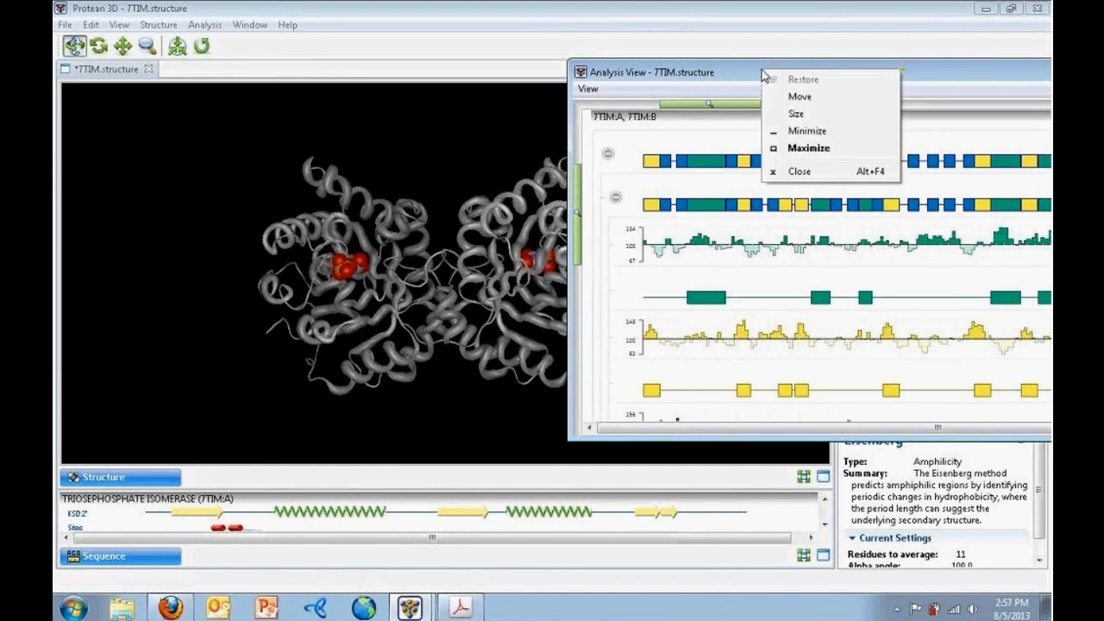
key("Escape")
left_click(588, 88)
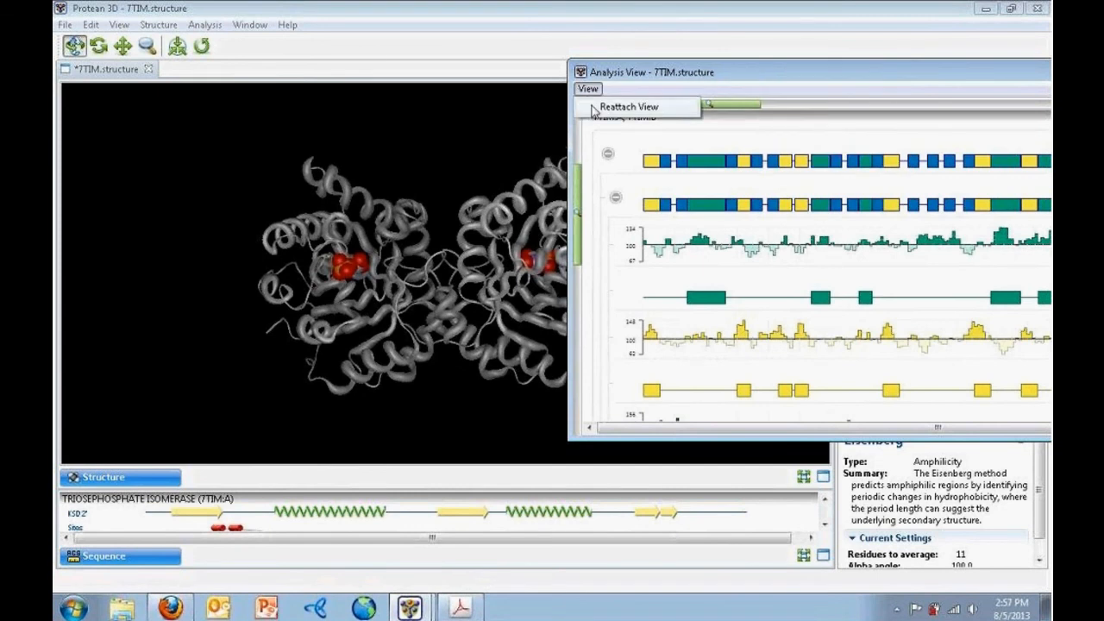
left_click(595, 107)
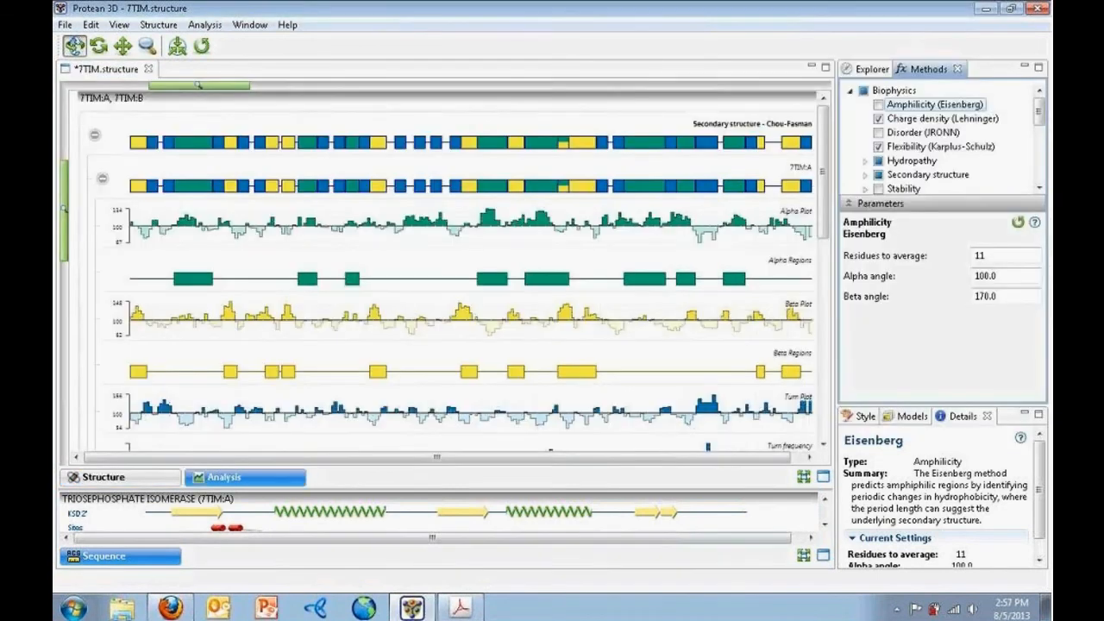
Move the Details panel below the plots, then back into the Style/Models panel group
left_click_drag(963, 417, 538, 494)
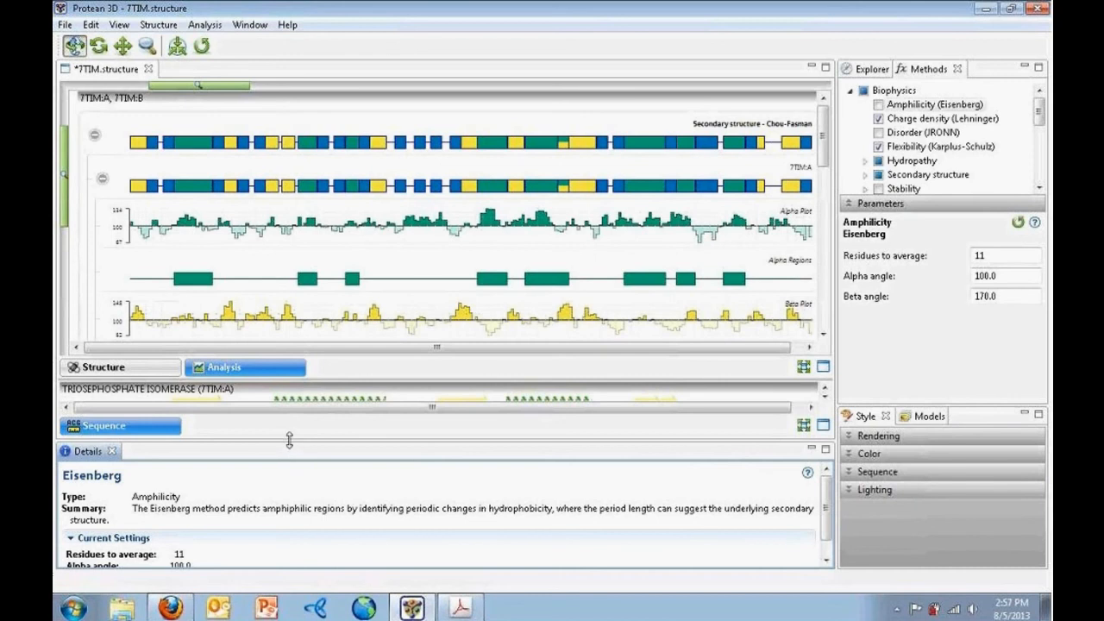
left_click_drag(287, 439, 288, 388)
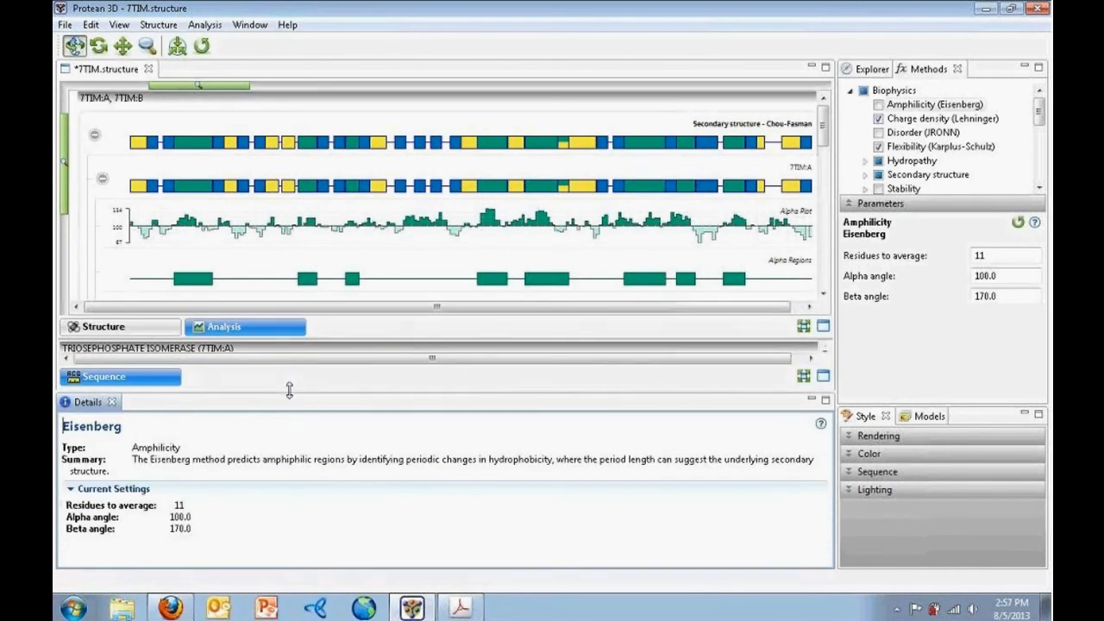
mouse_move(84, 405)
left_mouse_down()
mouse_move(476, 420)
mouse_move(851, 482)
mouse_move(940, 460)
mouse_move(890, 455)
mouse_move(853, 409)
mouse_move(901, 424)
left_mouse_up()
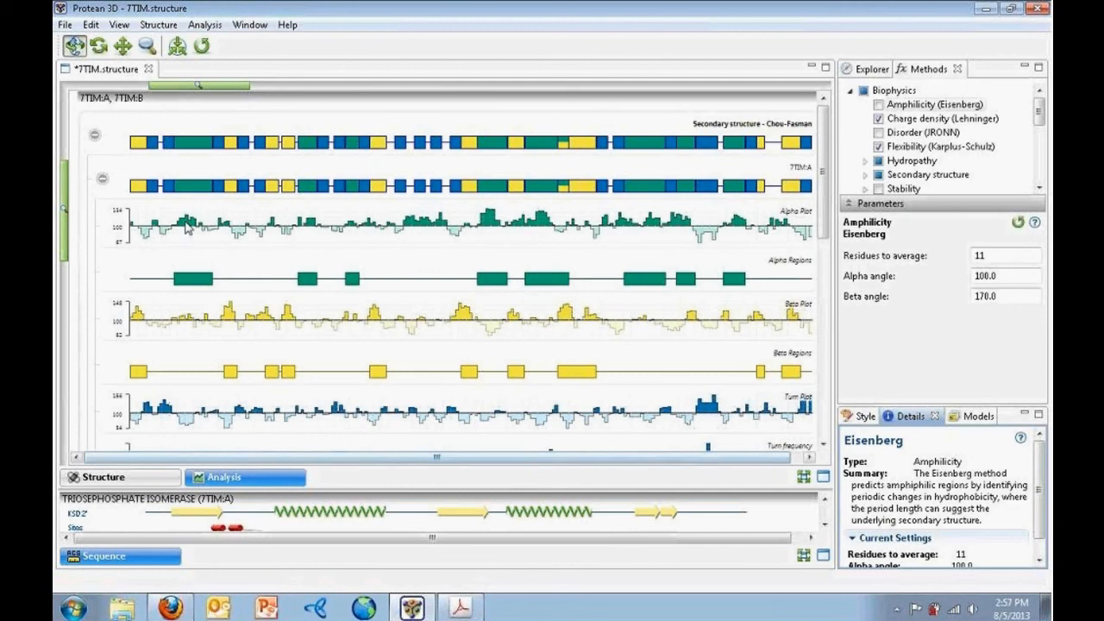
Close the 7TIM.structure document, answer the save prompt, and enlarge Getting Started to show recent documents
left_click(148, 69)
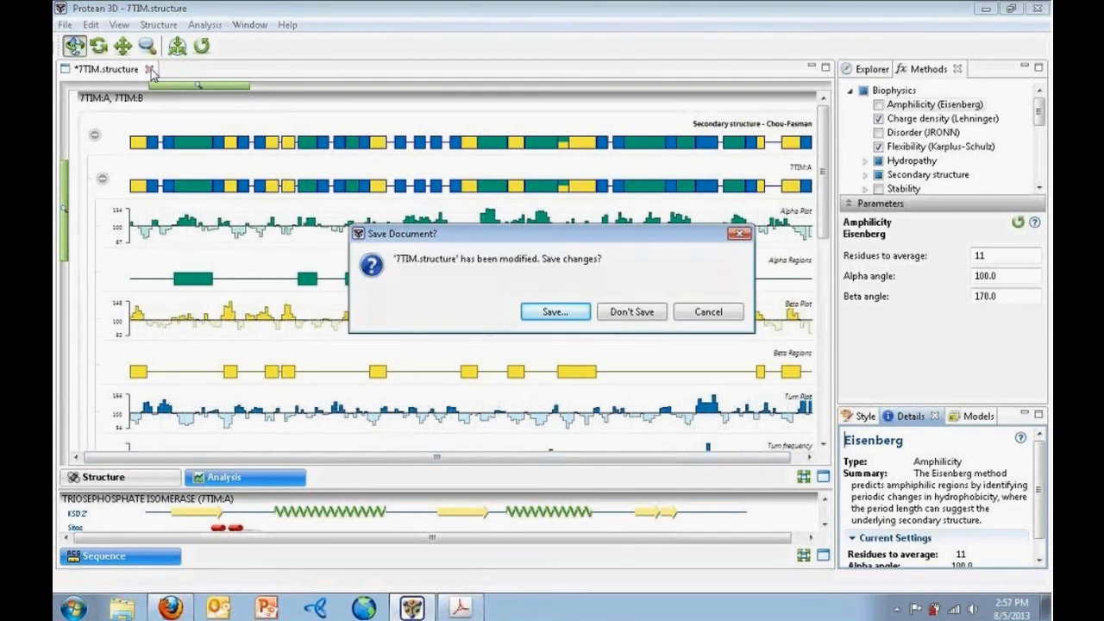
left_click(639, 314)
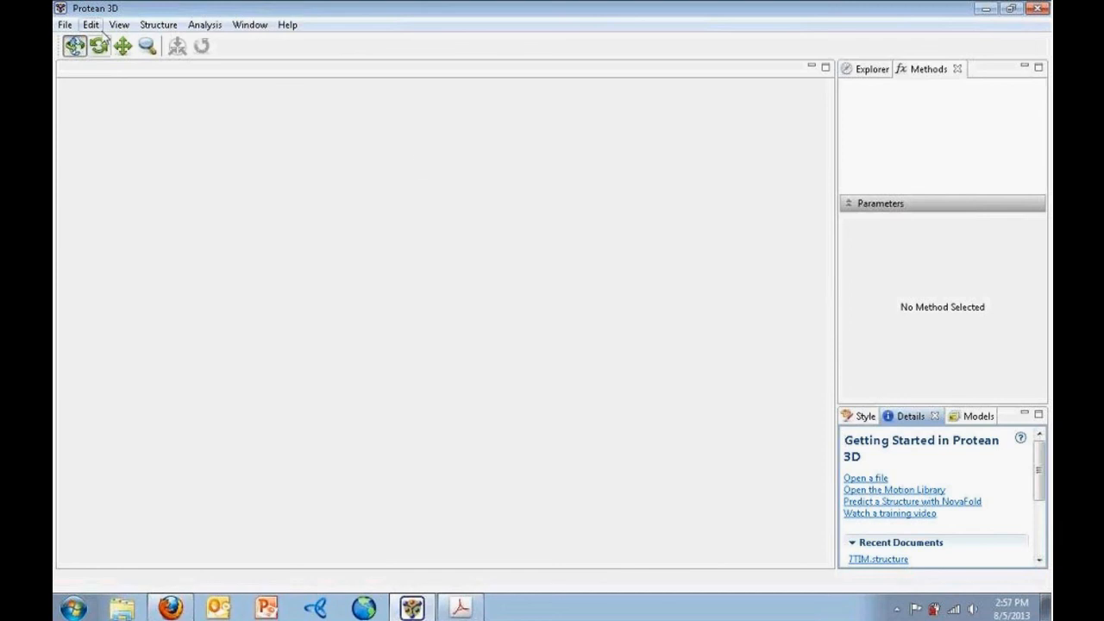
left_click(120, 25)
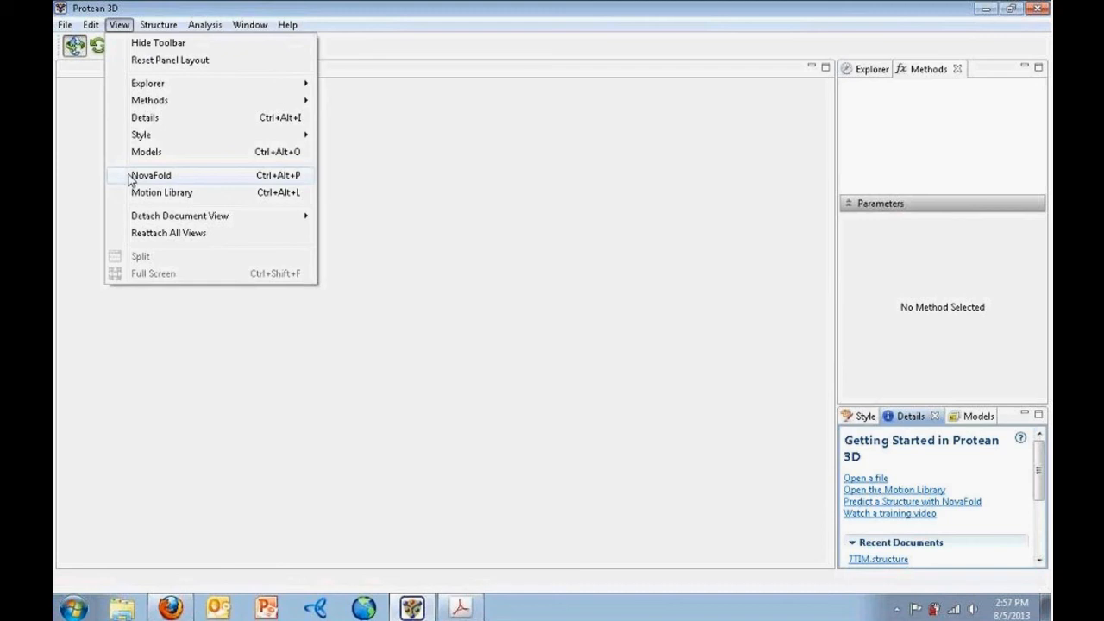
mouse_move(65, 25)
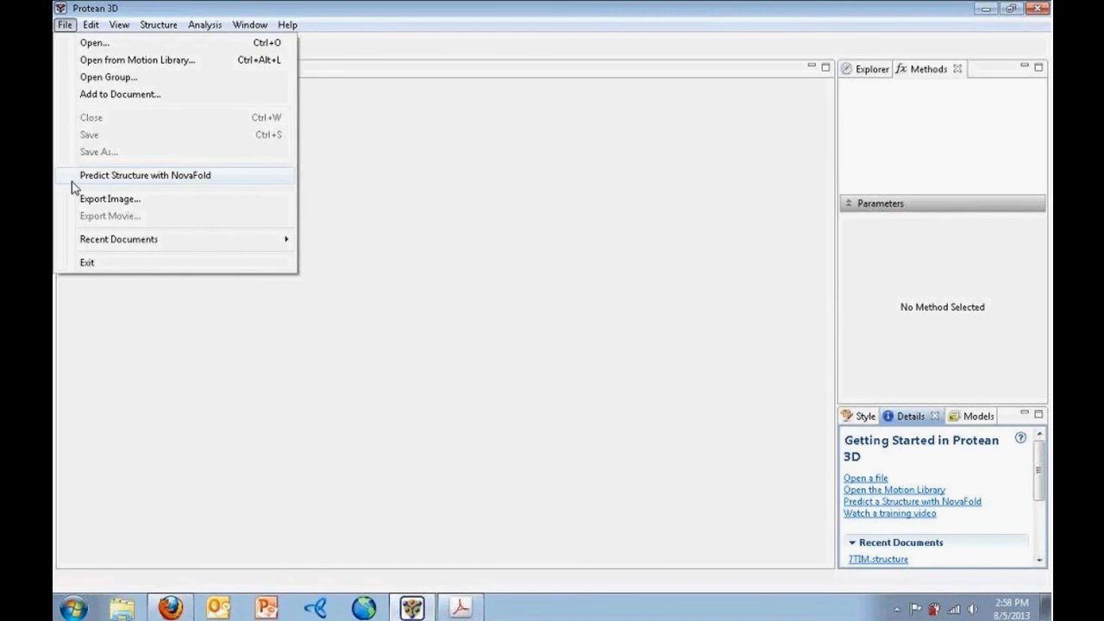
mouse_move(154, 27)
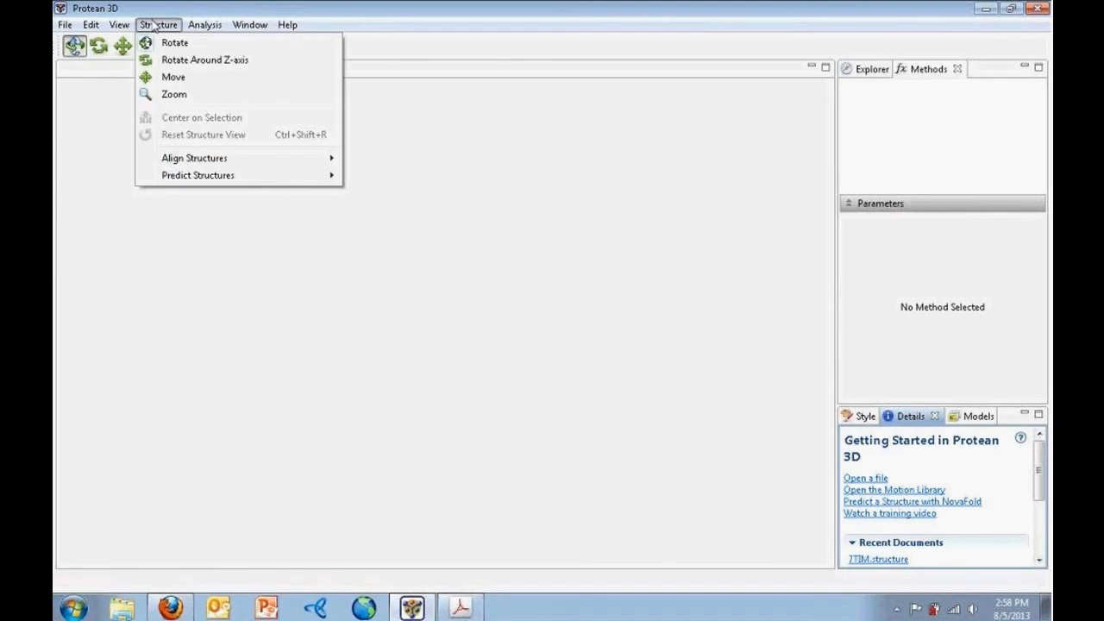
mouse_move(165, 175)
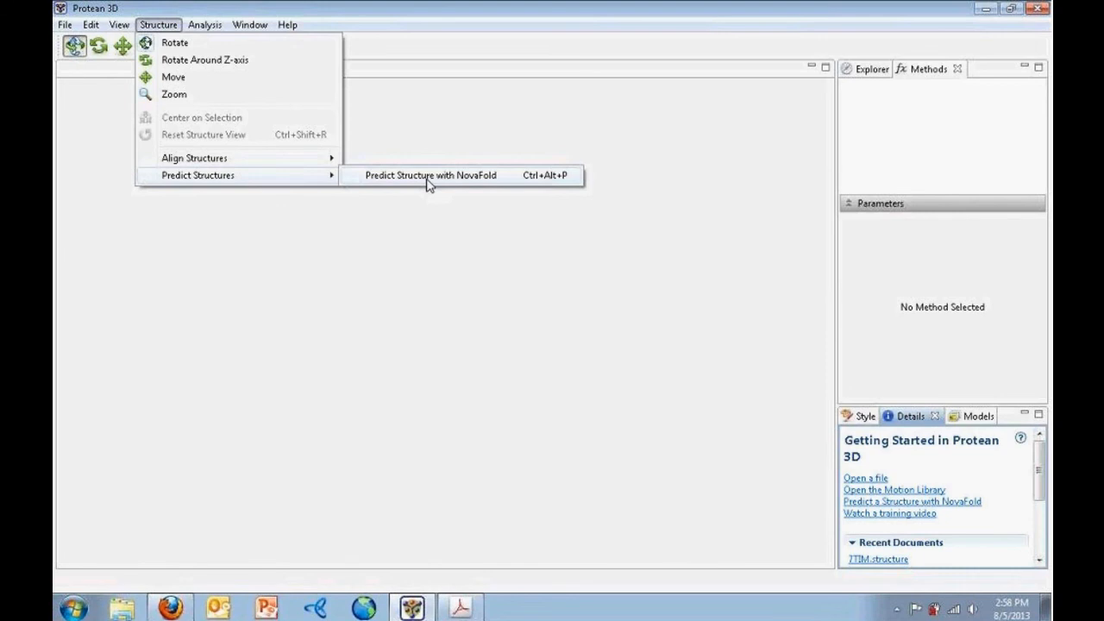
left_click(666, 349)
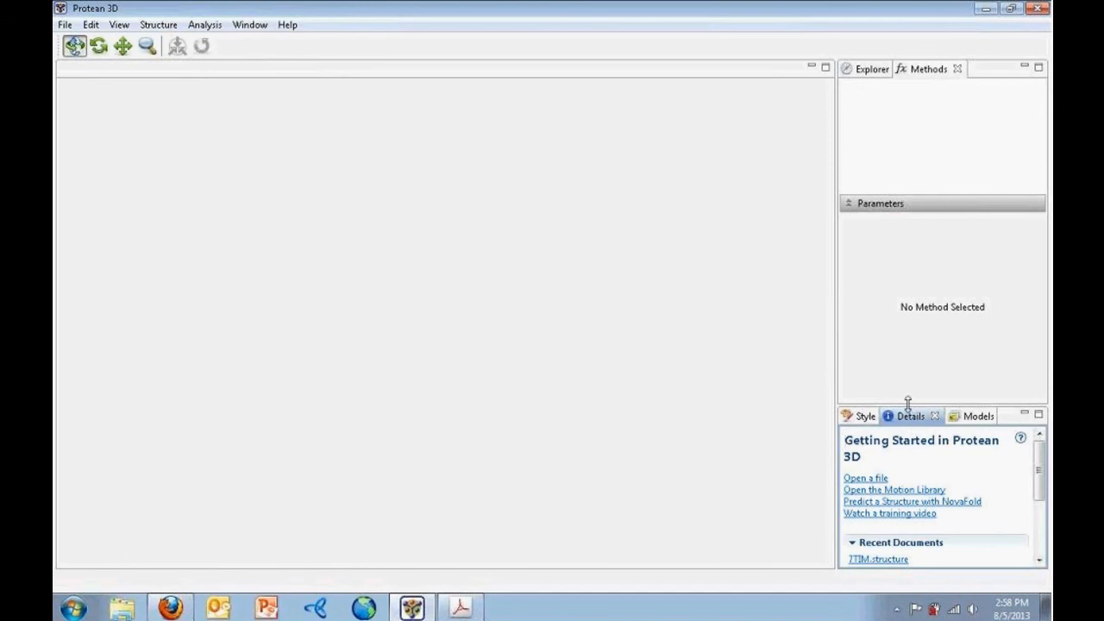
left_click_drag(909, 404, 910, 338)
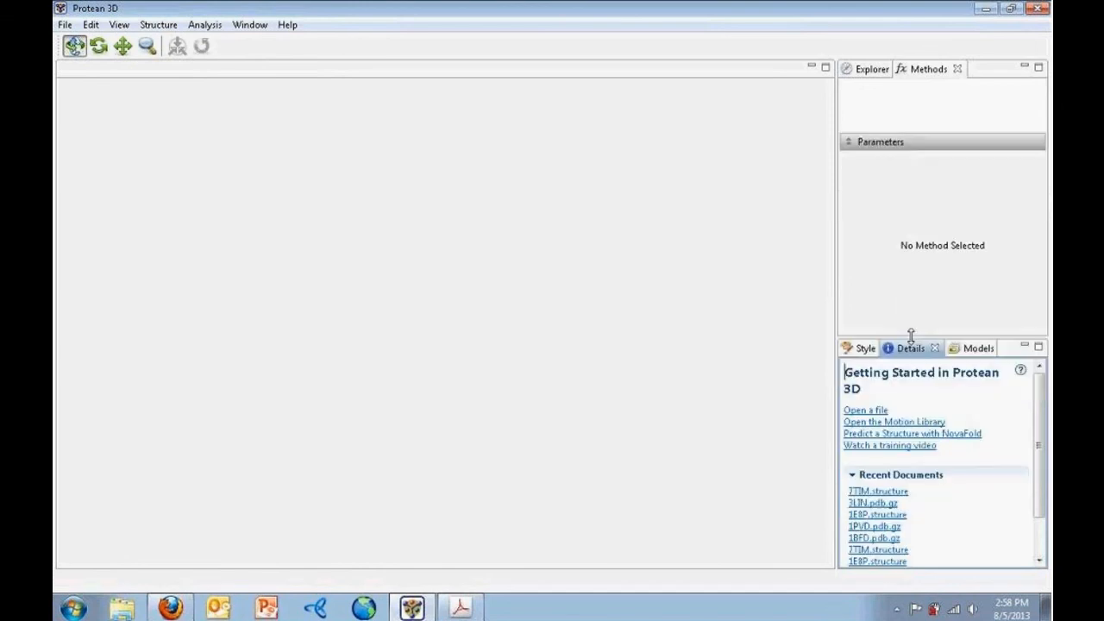
Open NovaFold from Getting Started and enlarge its table of four completed predictions
left_click(973, 436)
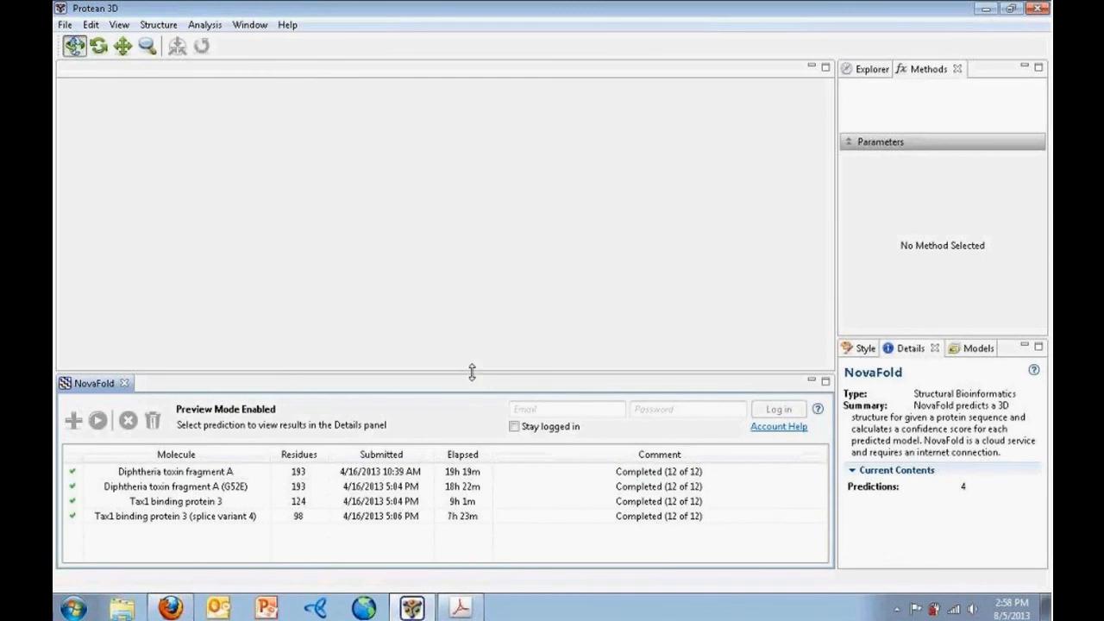
left_click_drag(470, 370, 476, 242)
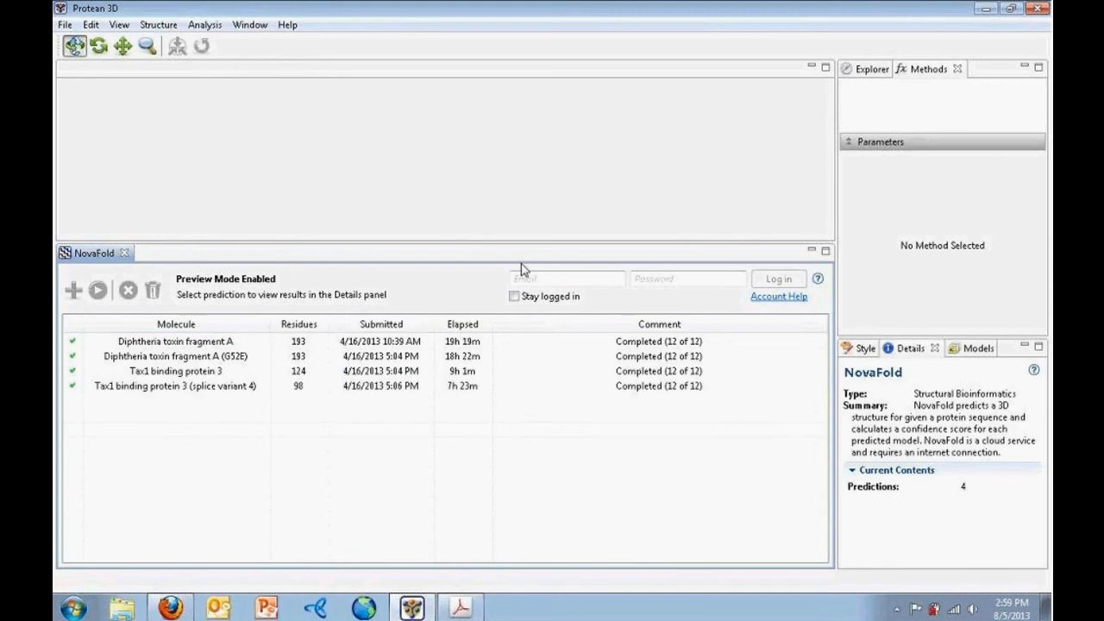
Log in to the NovaFold cloud account with the account e-mail and password
left_click(569, 276)
key("Tab")
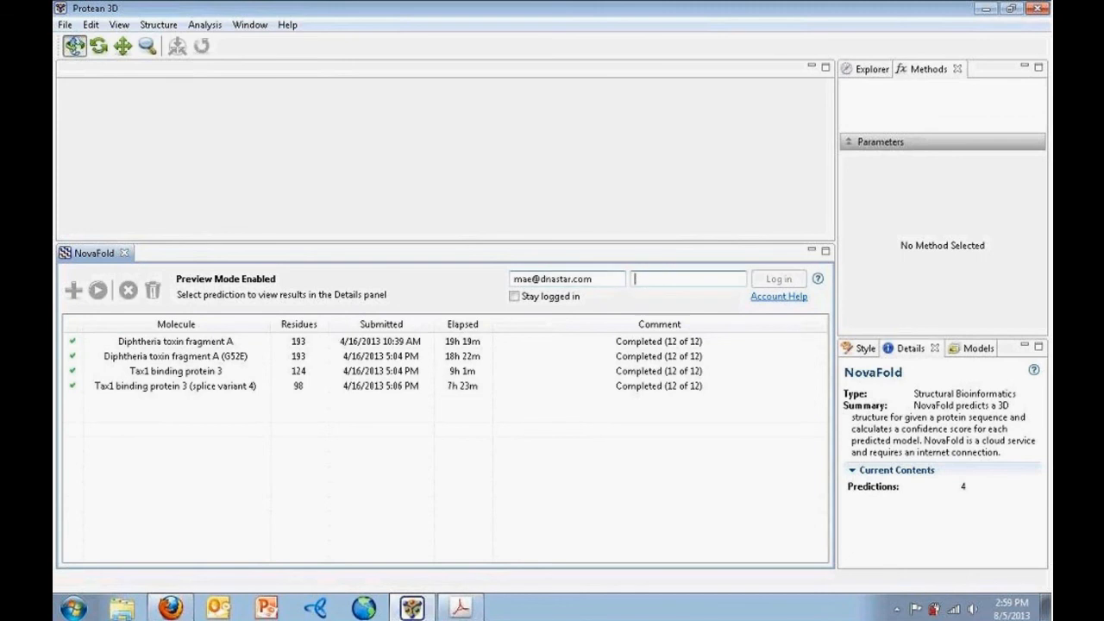
type("xxxxx")
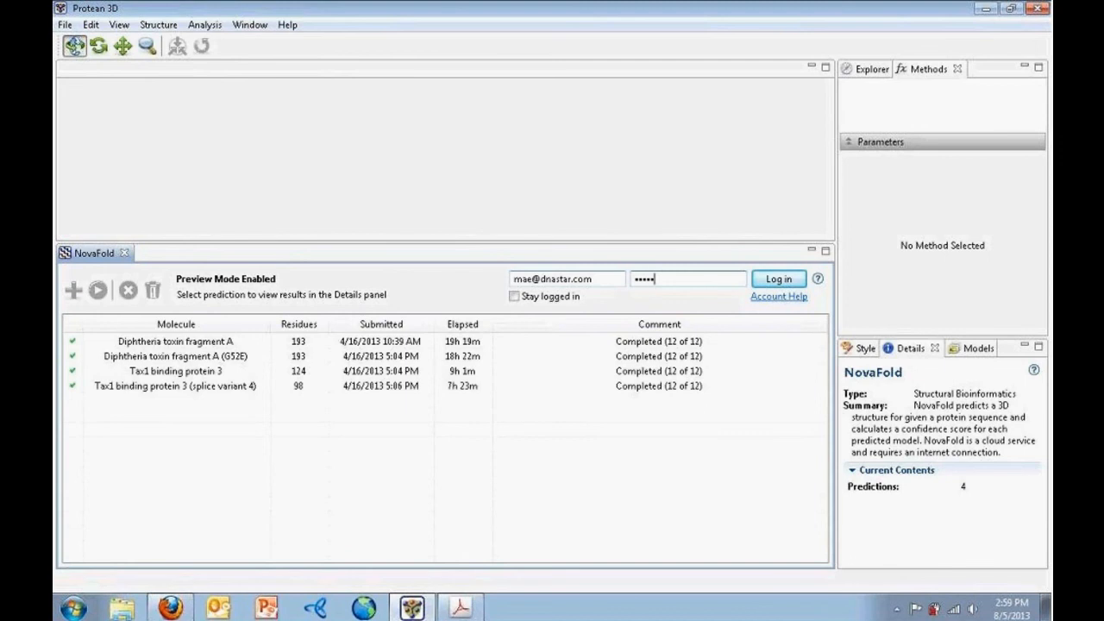
type("x")
key("Return")
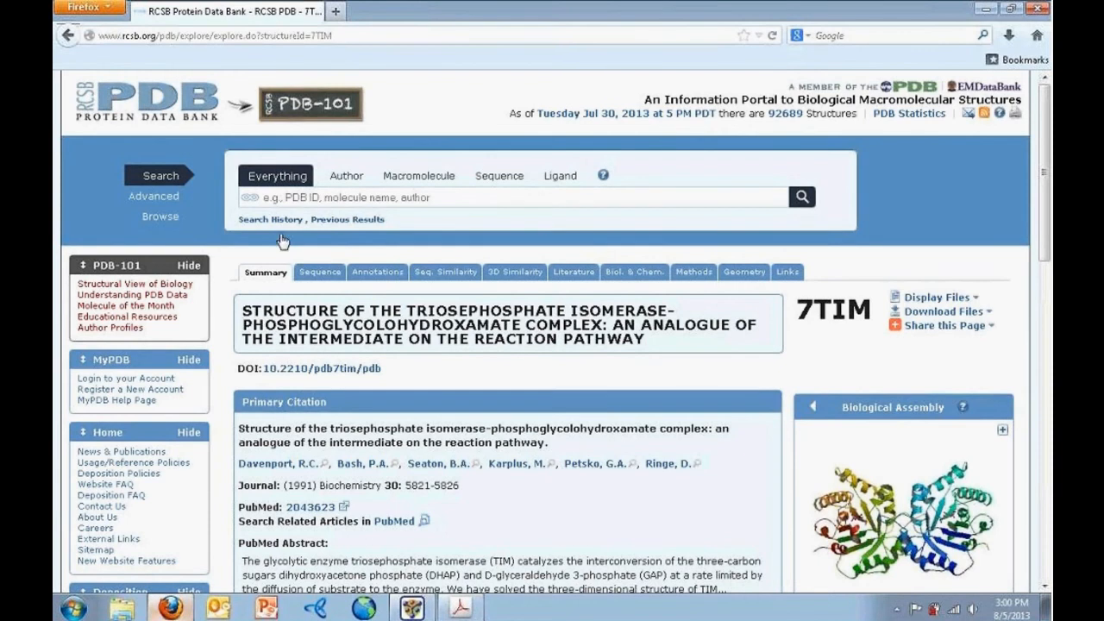
left_click(334, 12)
type("ww")
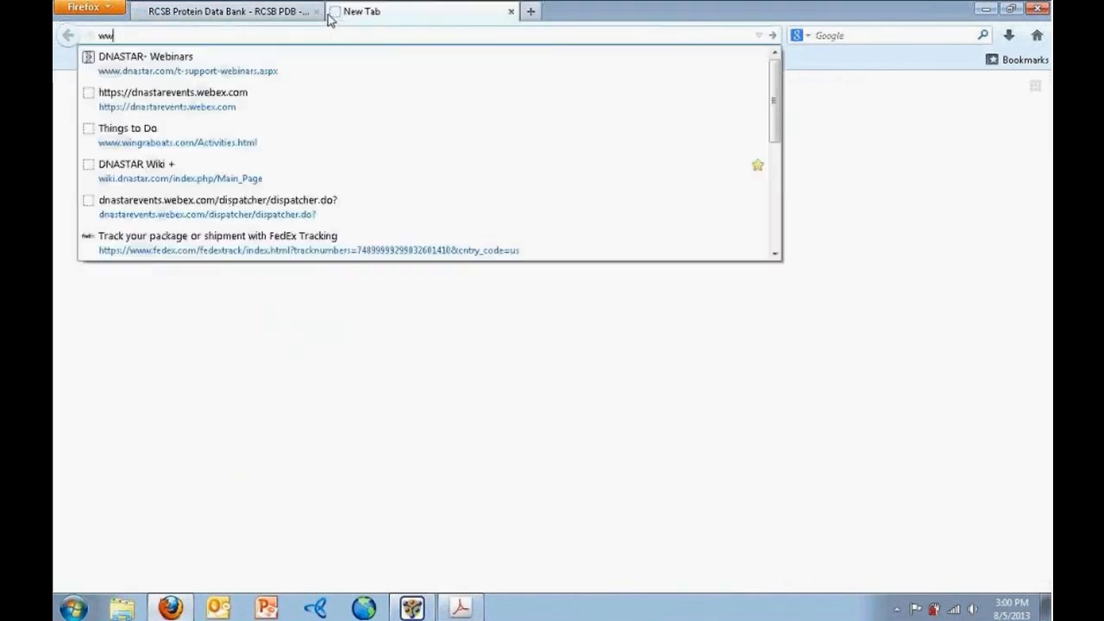
type("w.dnastar.c")
key("Return")
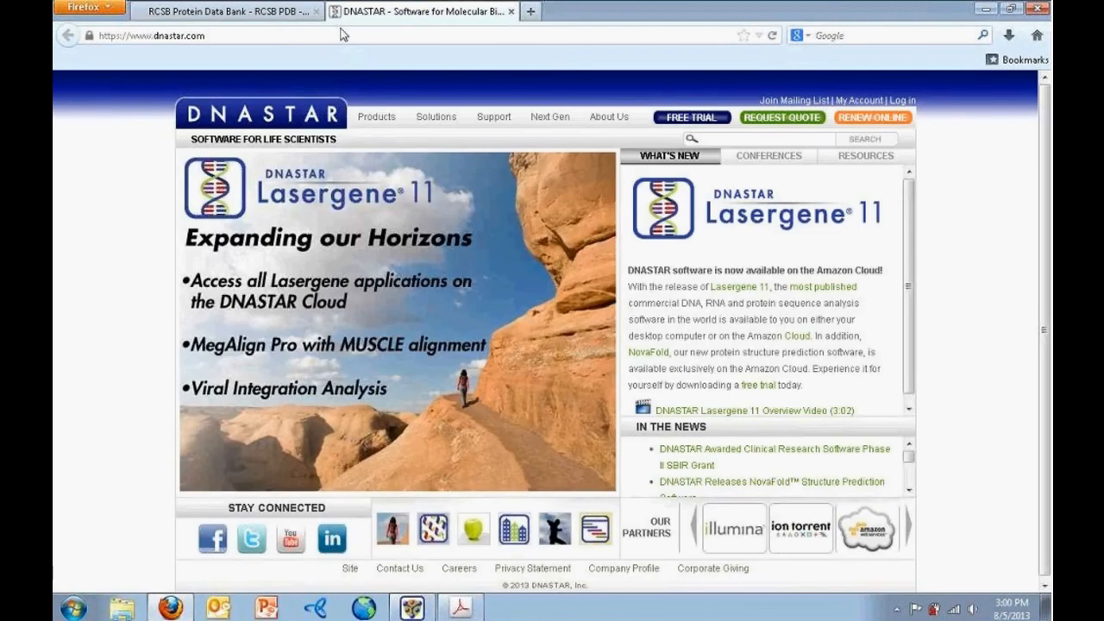
mouse_move(377, 122)
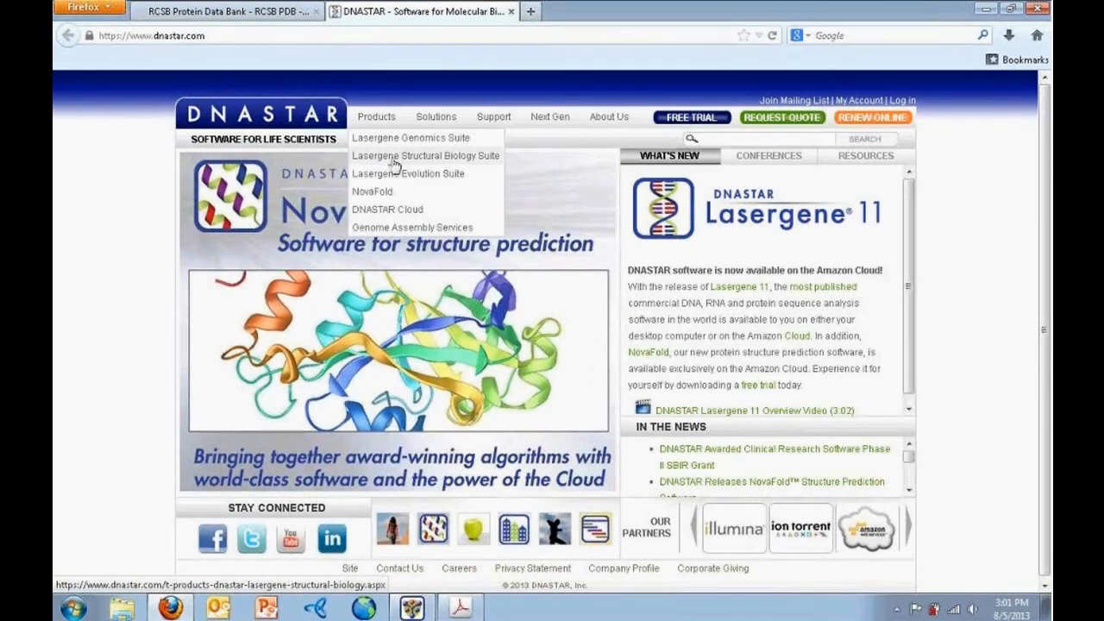
left_click(394, 164)
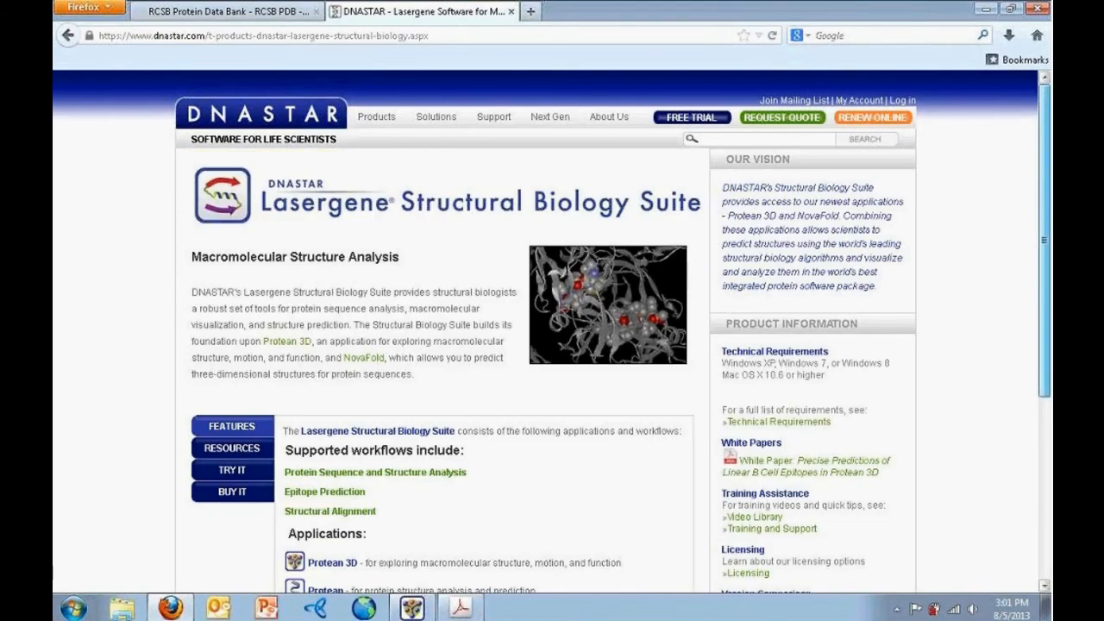
Scroll the suite page down to the Applications list, then return to Protean 3D's NovaFold pane
scroll(1028, 135, "down", 5)
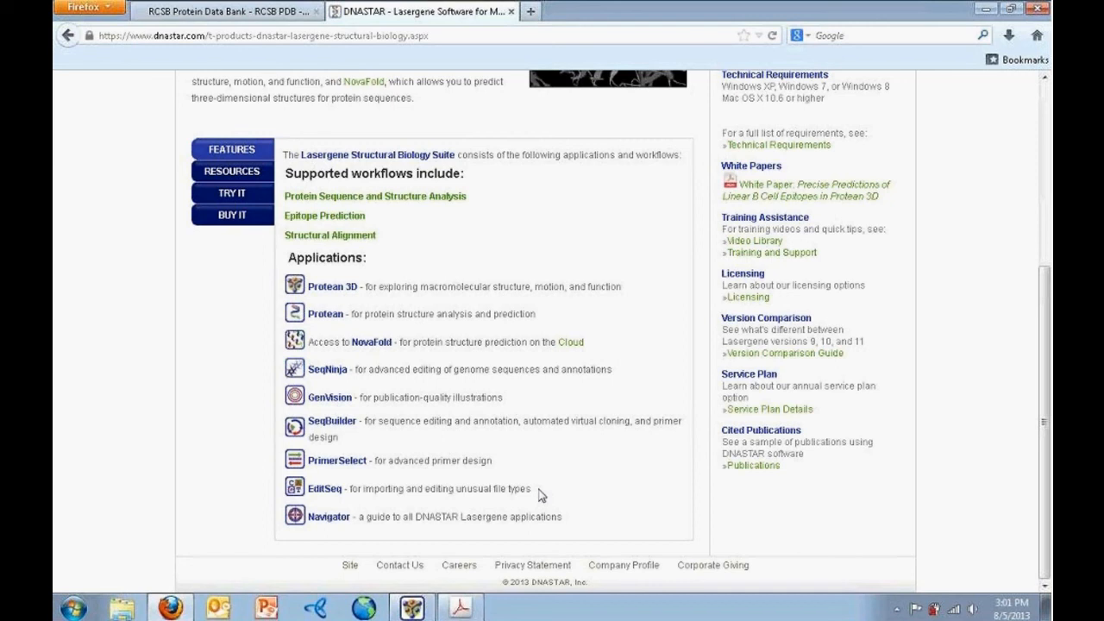
left_click(411, 608)
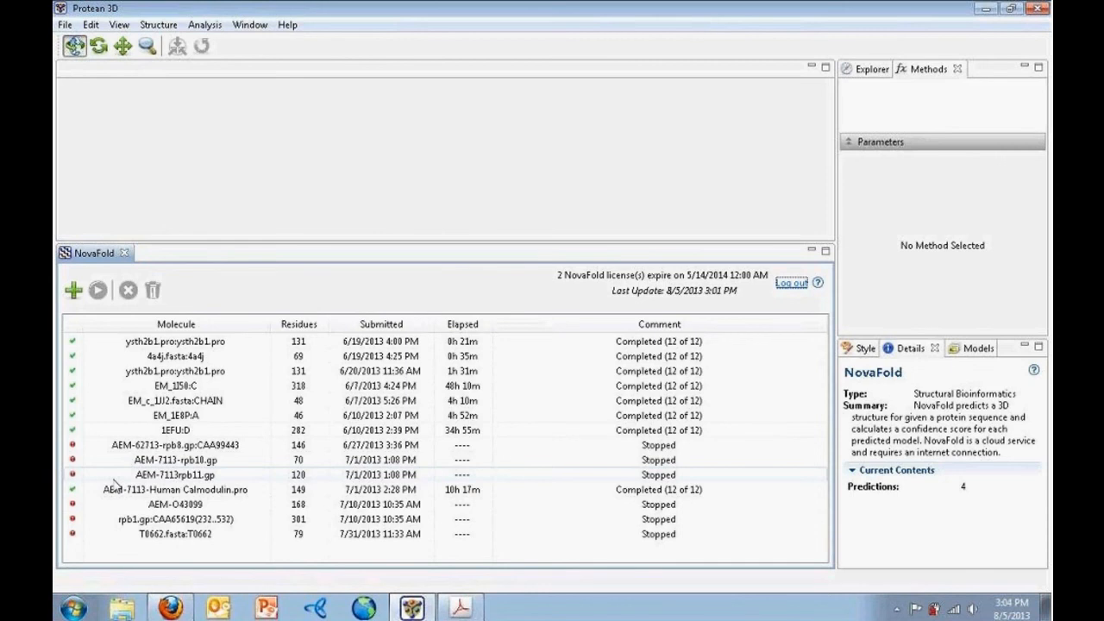
Sort the NovaFold job table by the Residues column, largest first
left_click(317, 329)
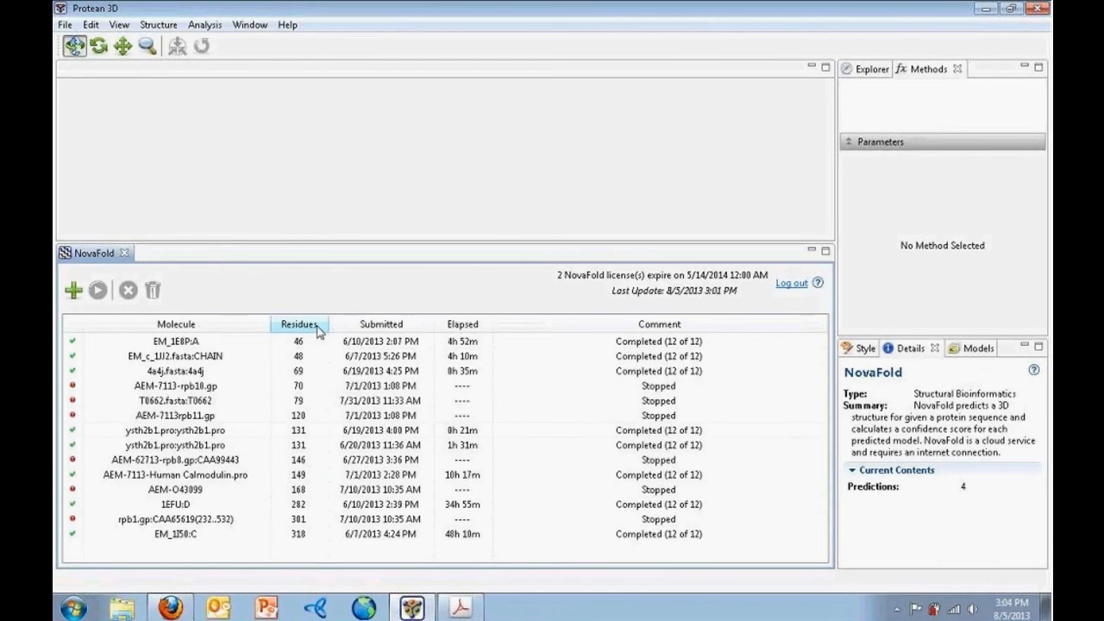
left_click(316, 329)
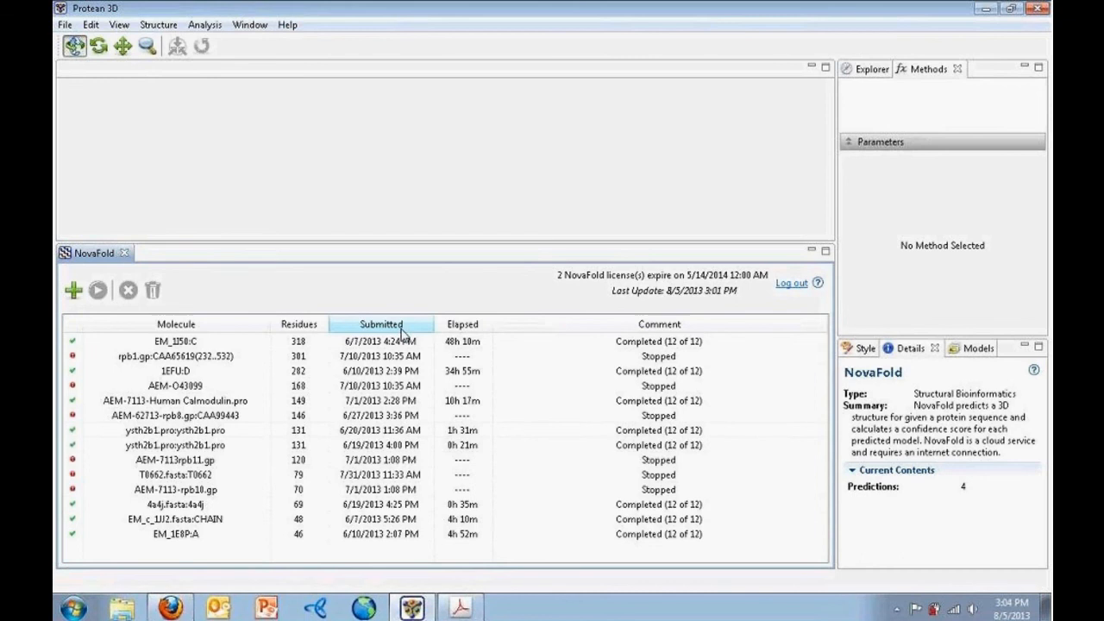
Create a new NovaFold prediction job from the T0662.fasta sequence file
left_click(73, 291)
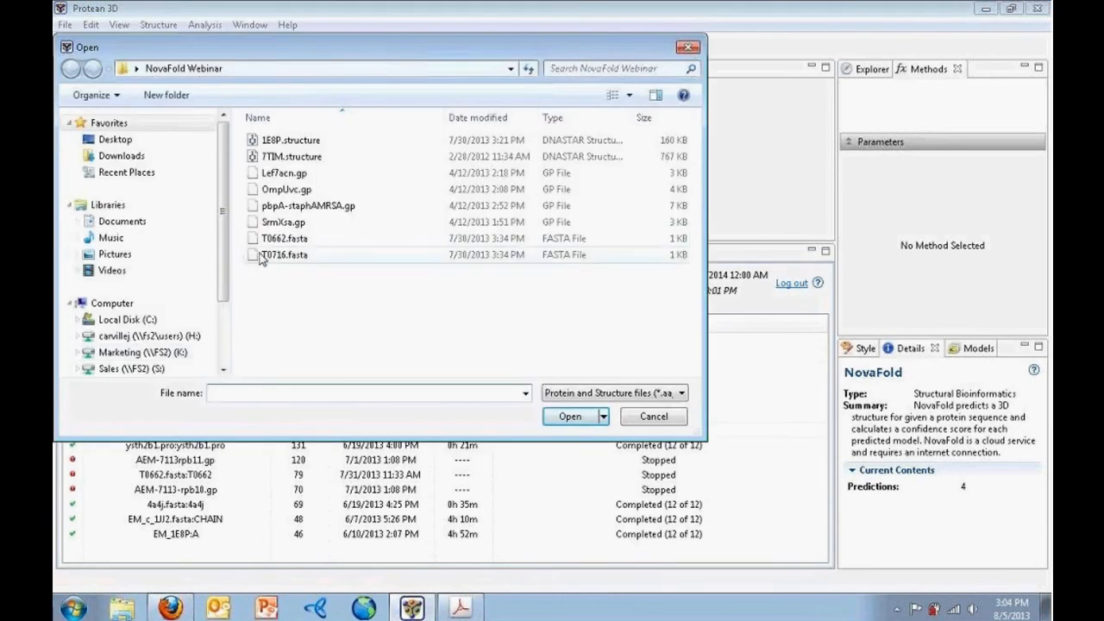
left_click(315, 240)
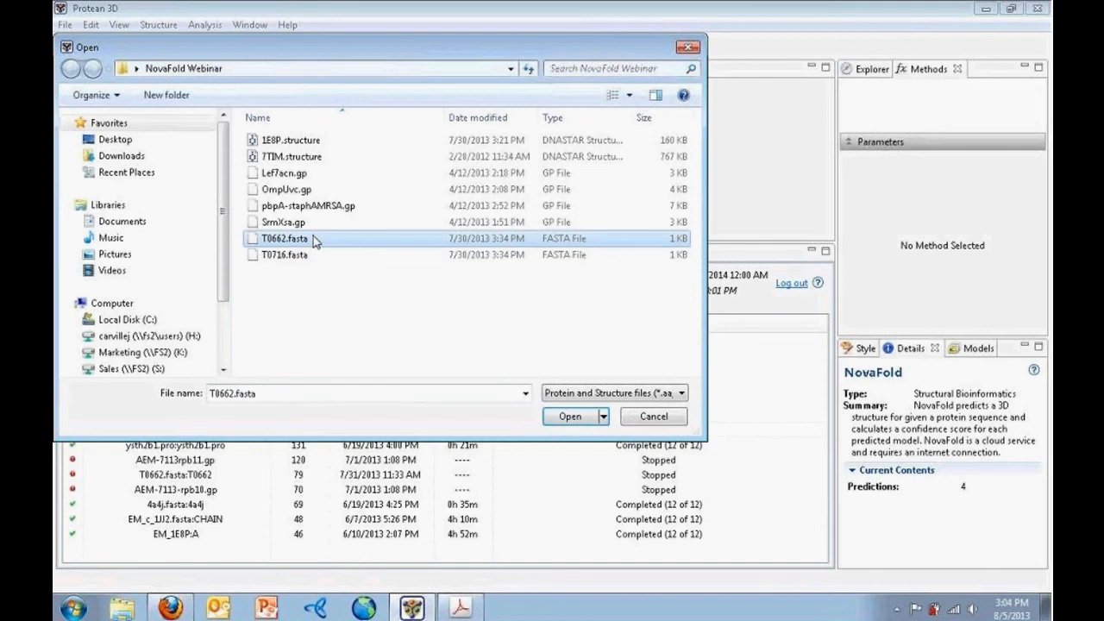
left_click(568, 417)
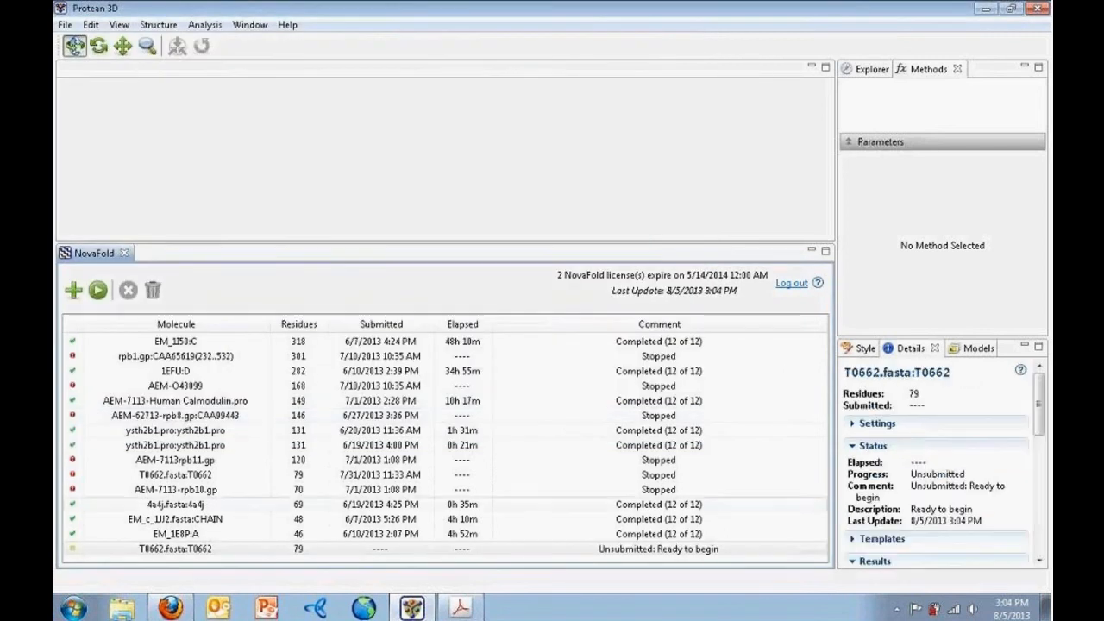
Select the T0662.fasta:T0662 job and open Run Predictions for it
left_click(183, 554)
left_click(98, 293)
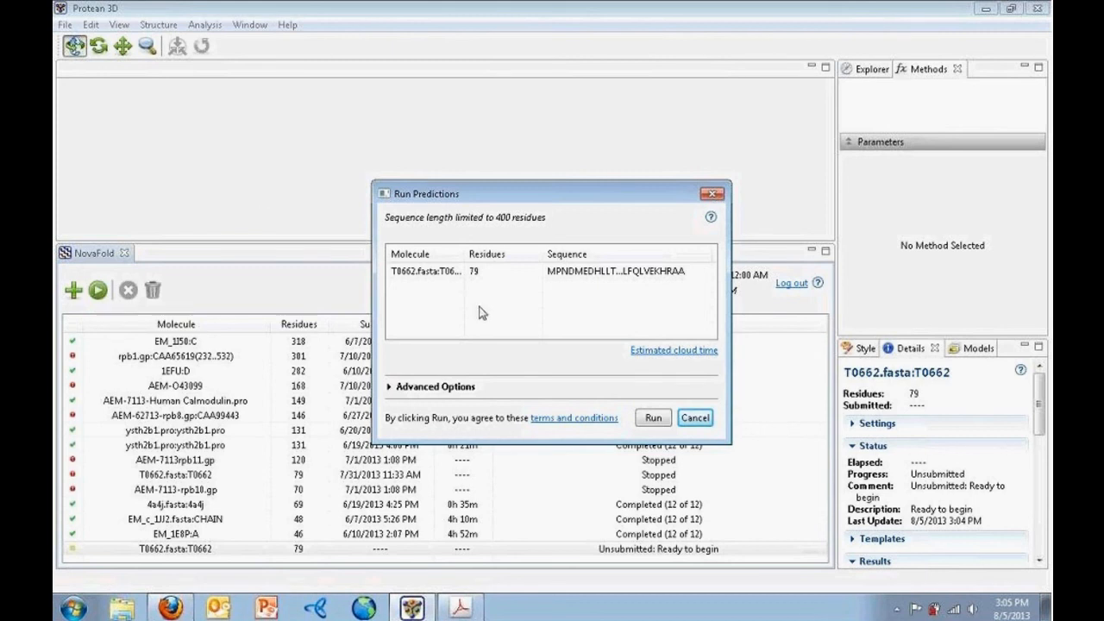
Follow the Estimated cloud time link and scroll the NovaFold Benchmarks page to its runtime chart
left_click(638, 351)
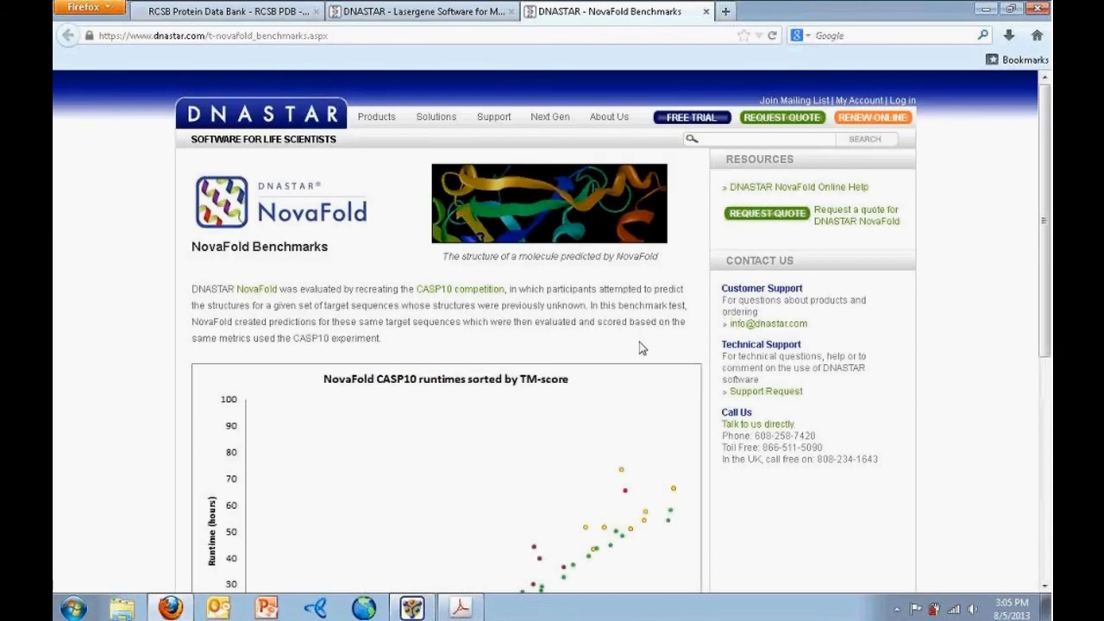
scroll(640, 347, "down", 3)
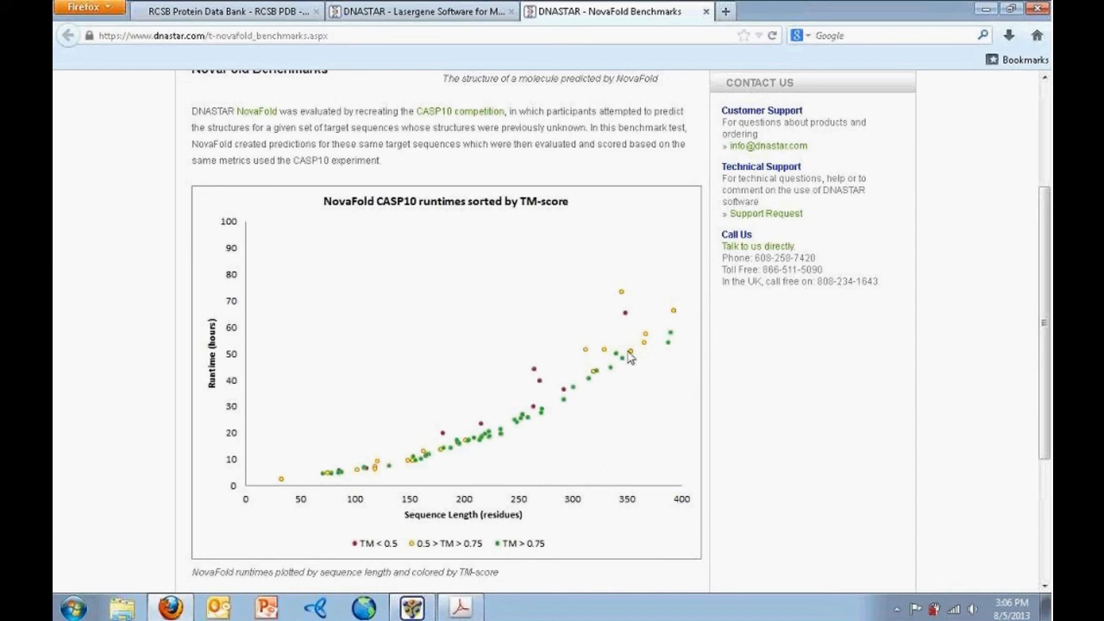
Submit the 79-residue T0662 NovaFold prediction, then terminate the job so it shows 'Stopping...'
left_click(413, 612)
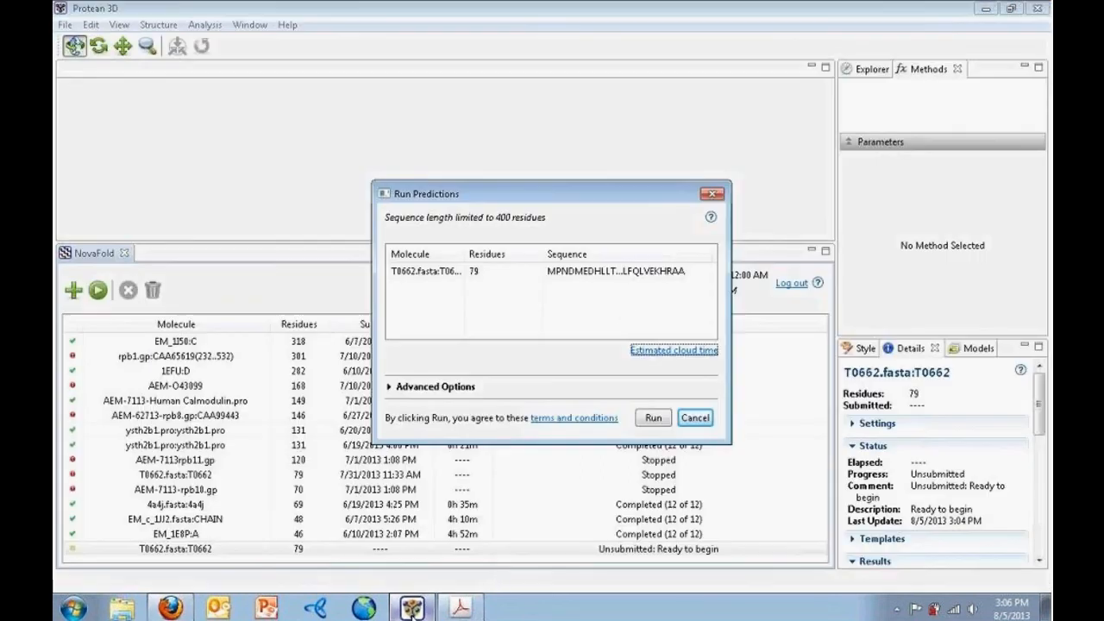
left_click(650, 419)
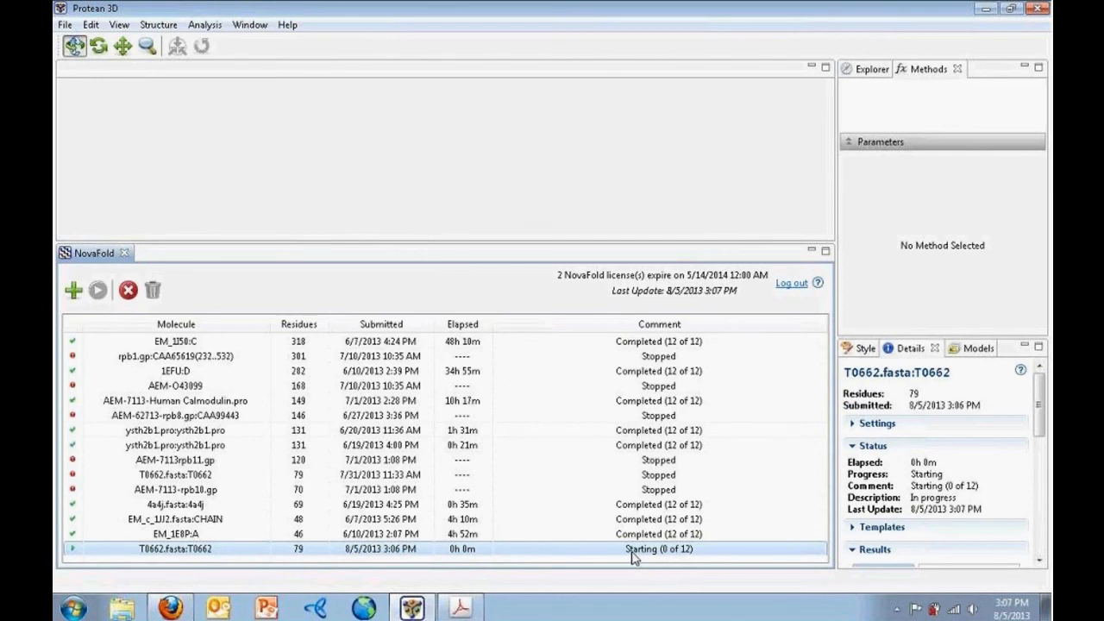
left_click(69, 553)
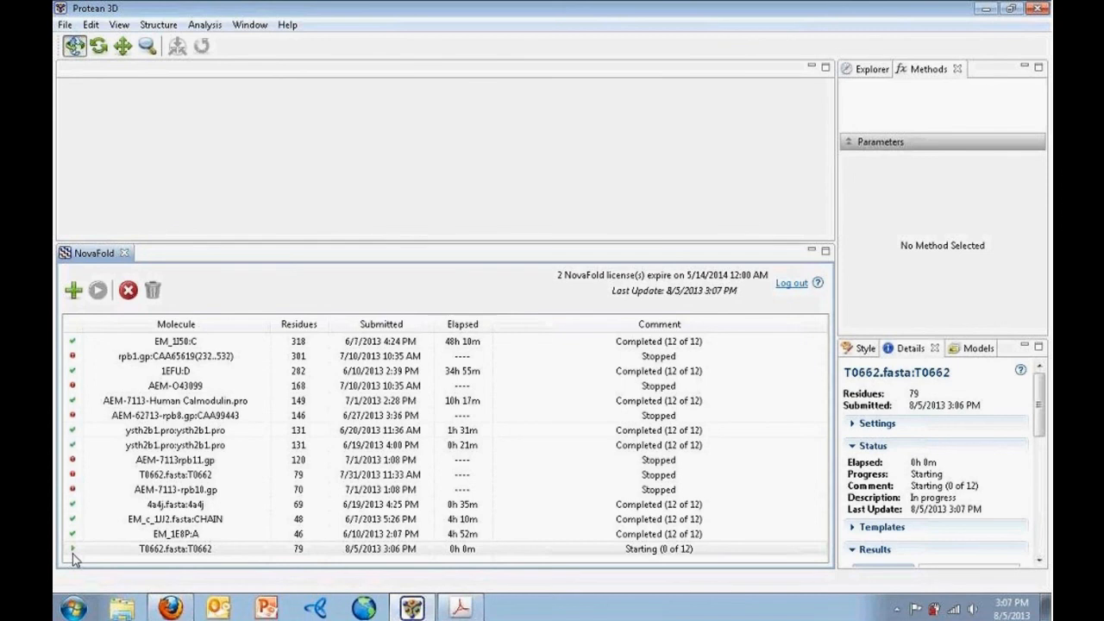
left_click(73, 553)
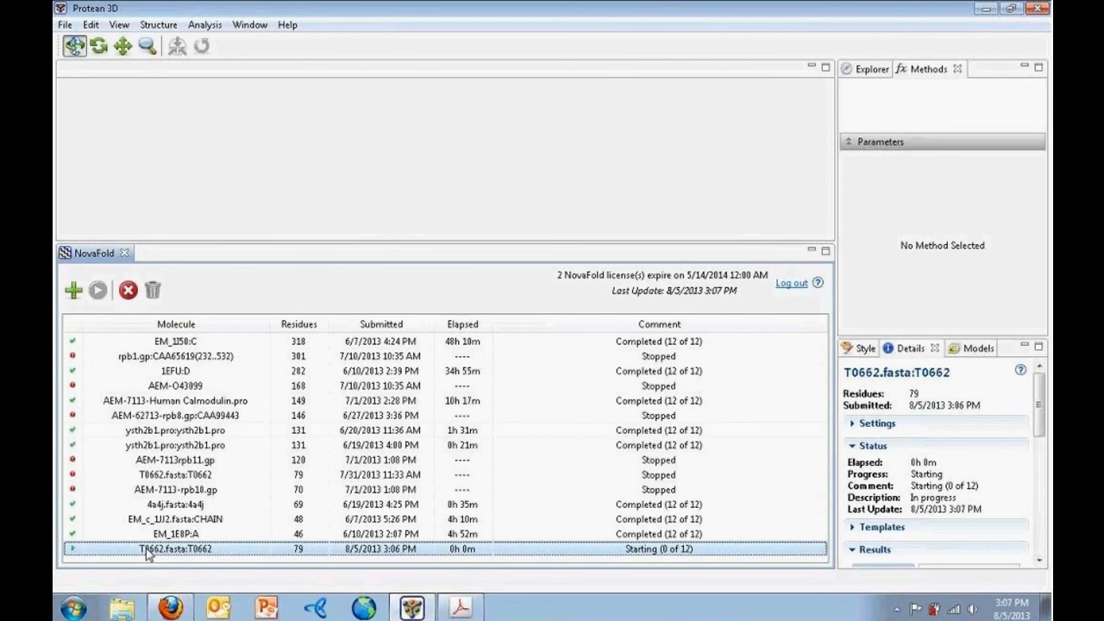
left_click(128, 291)
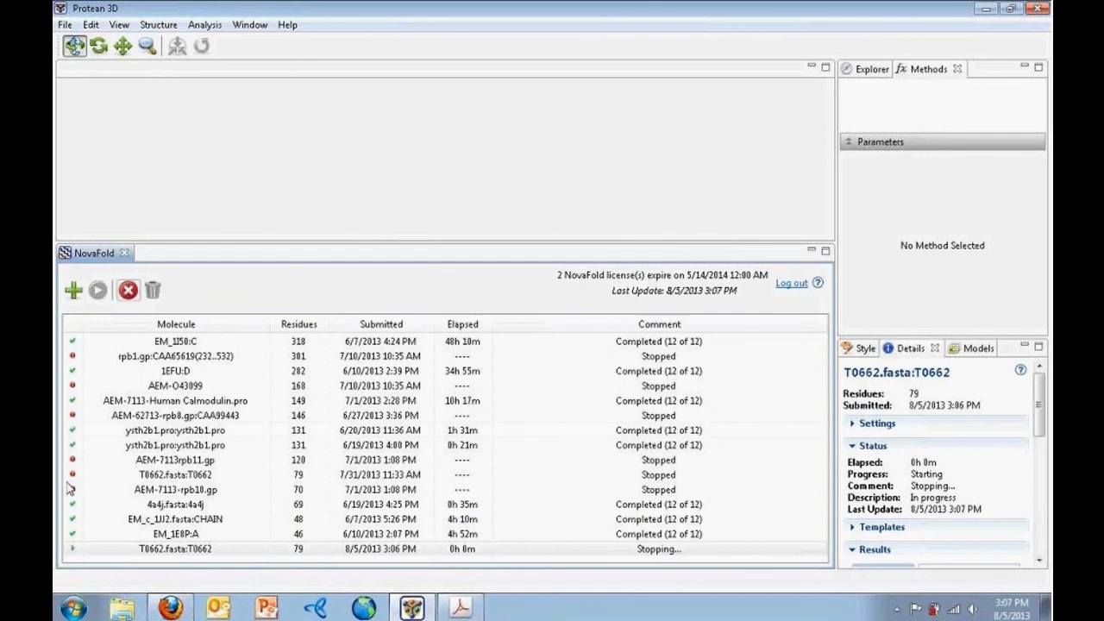
Select the stopped T0662 job and enlarge the Details panel to reveal its 0.0 C-Score results
left_click(88, 549)
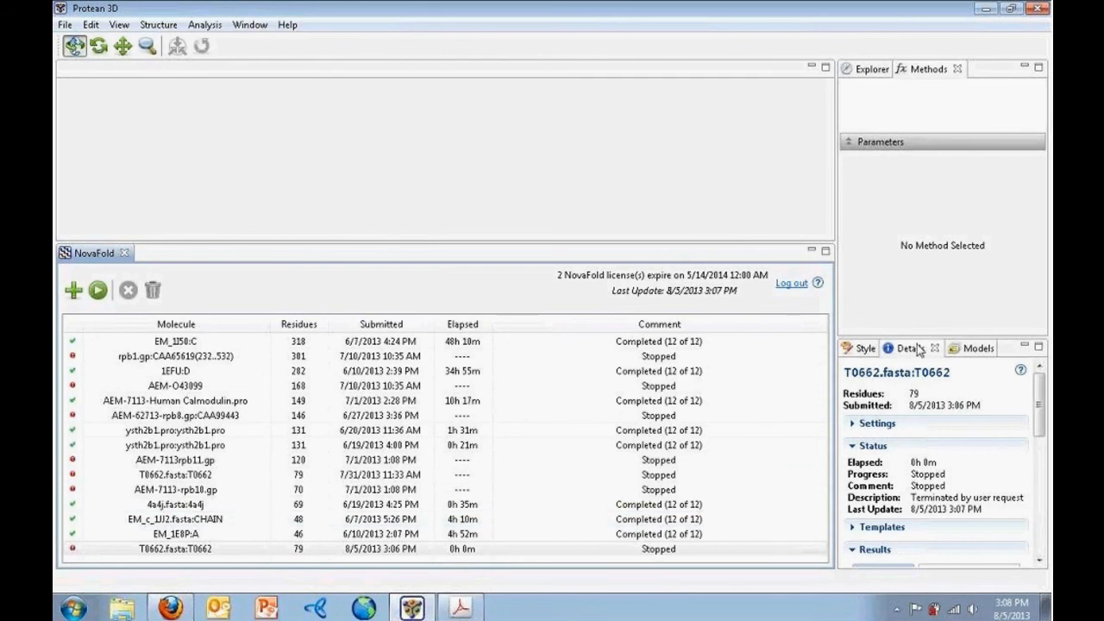
left_click_drag(916, 336, 905, 163)
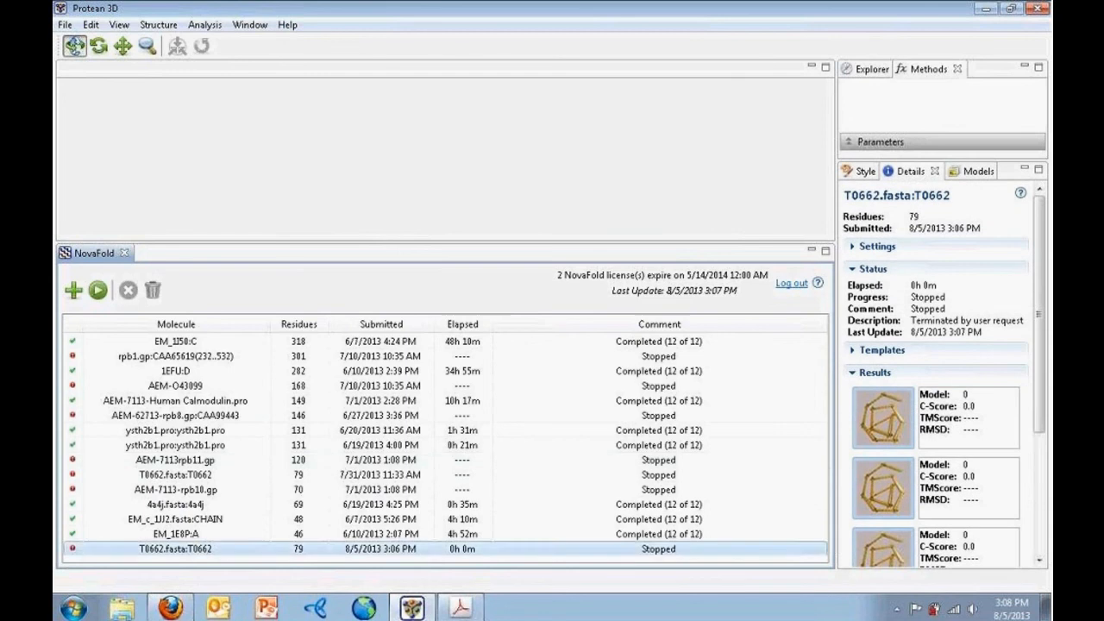
left_click(197, 373)
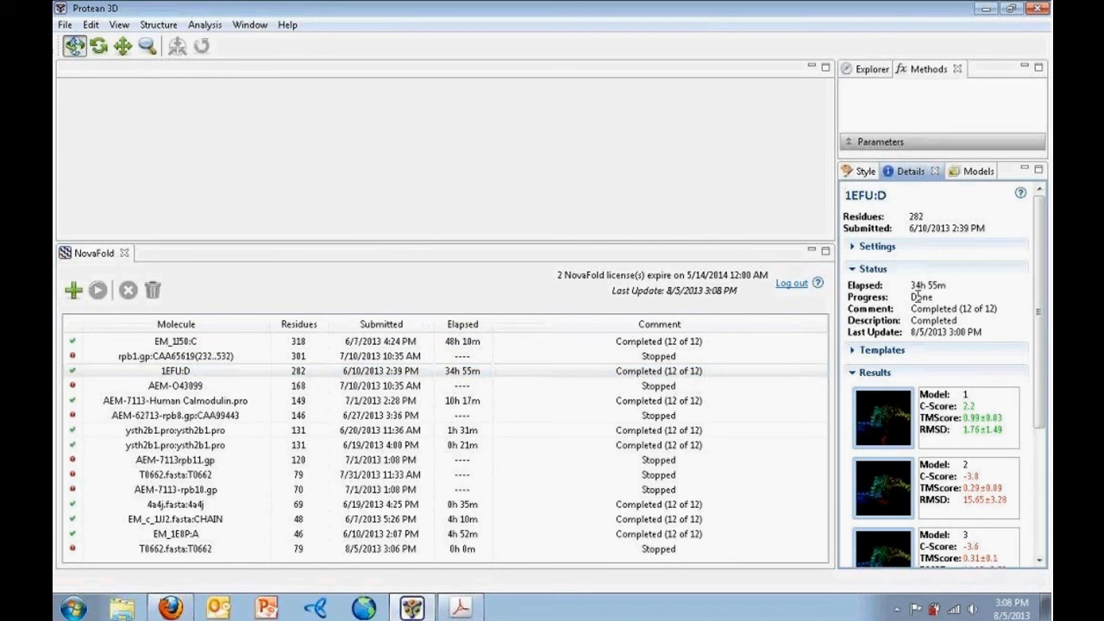
left_click(852, 355)
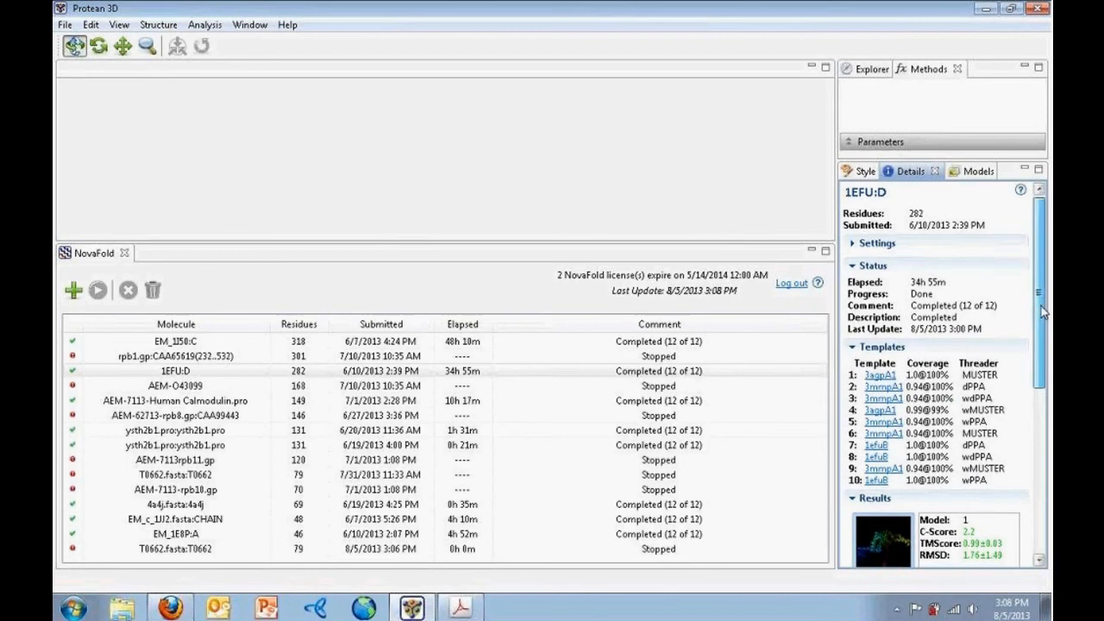
left_click_drag(1040, 306, 1040, 328)
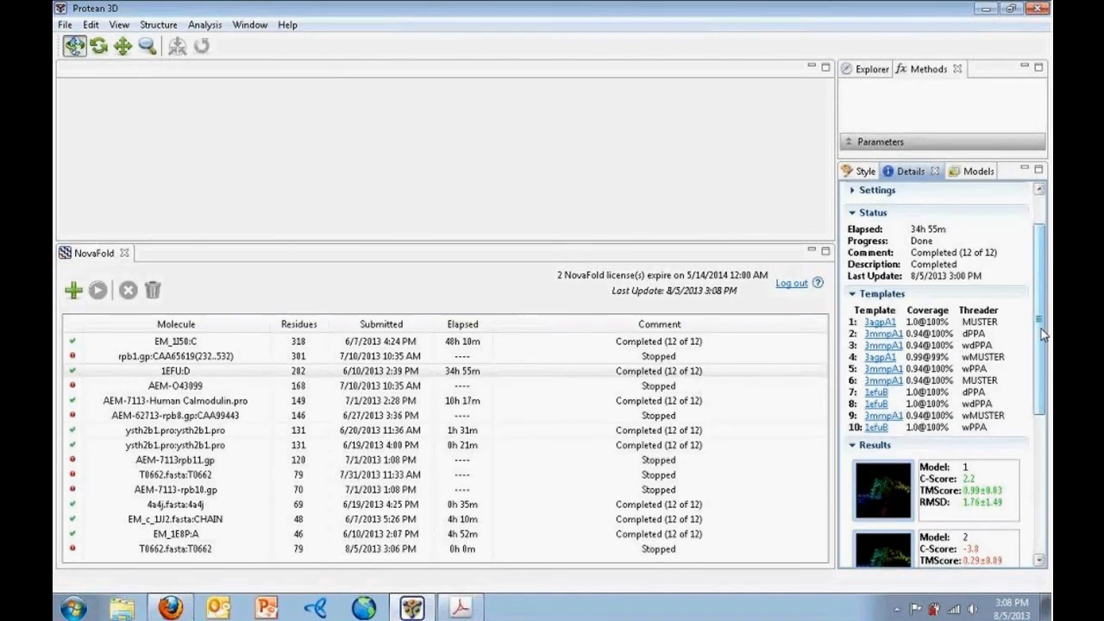
scroll(1040, 328, "up", 2)
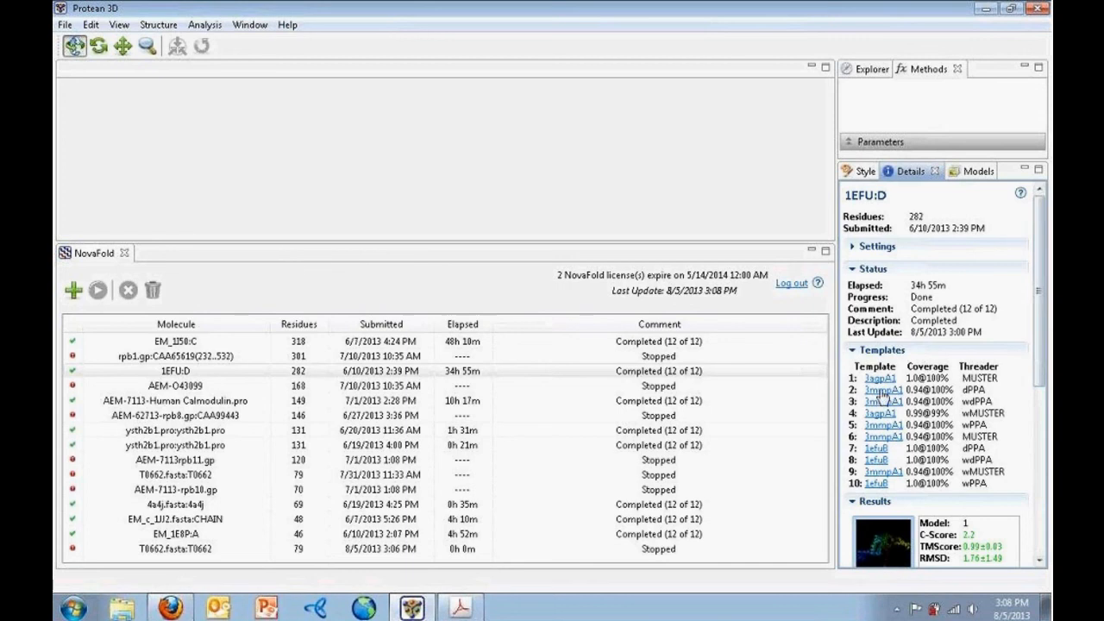
left_click(880, 378)
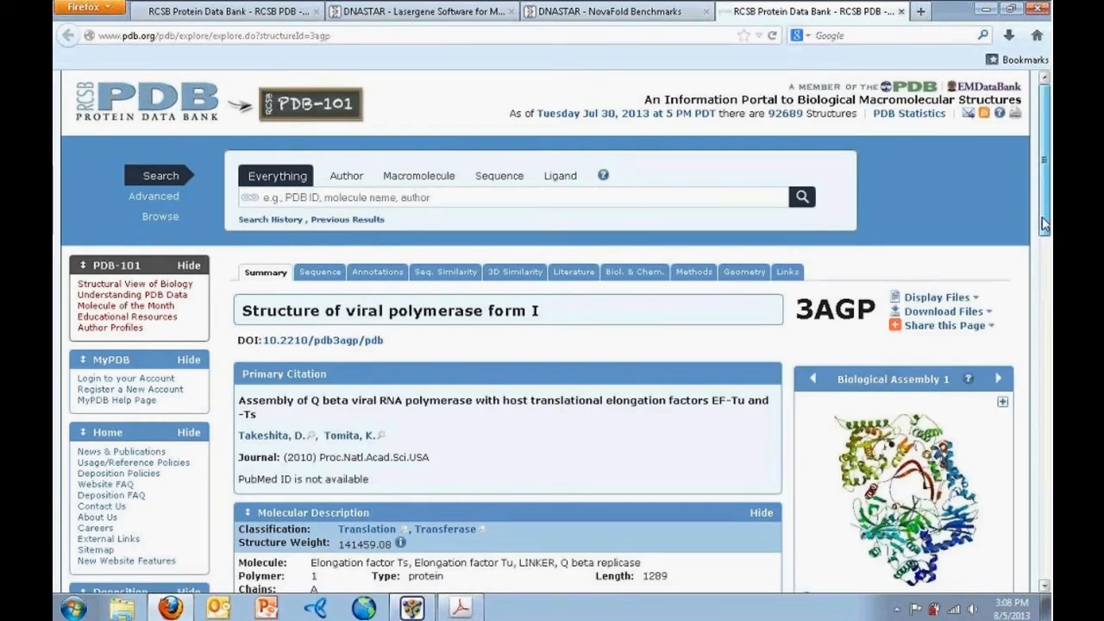
scroll(556, 332, "down", 2)
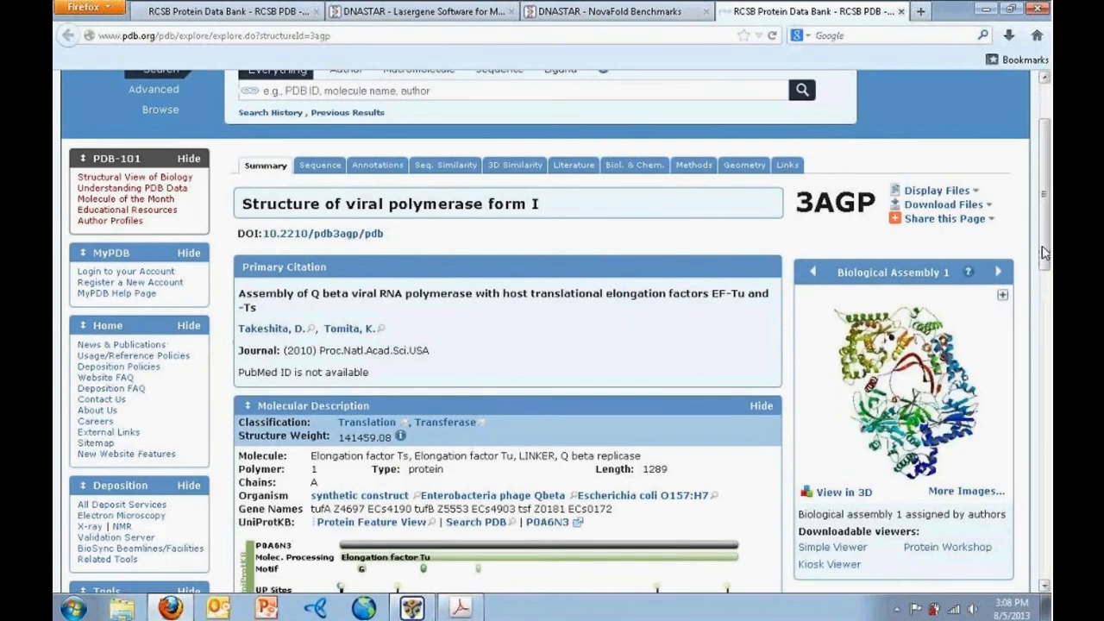
left_click(420, 612)
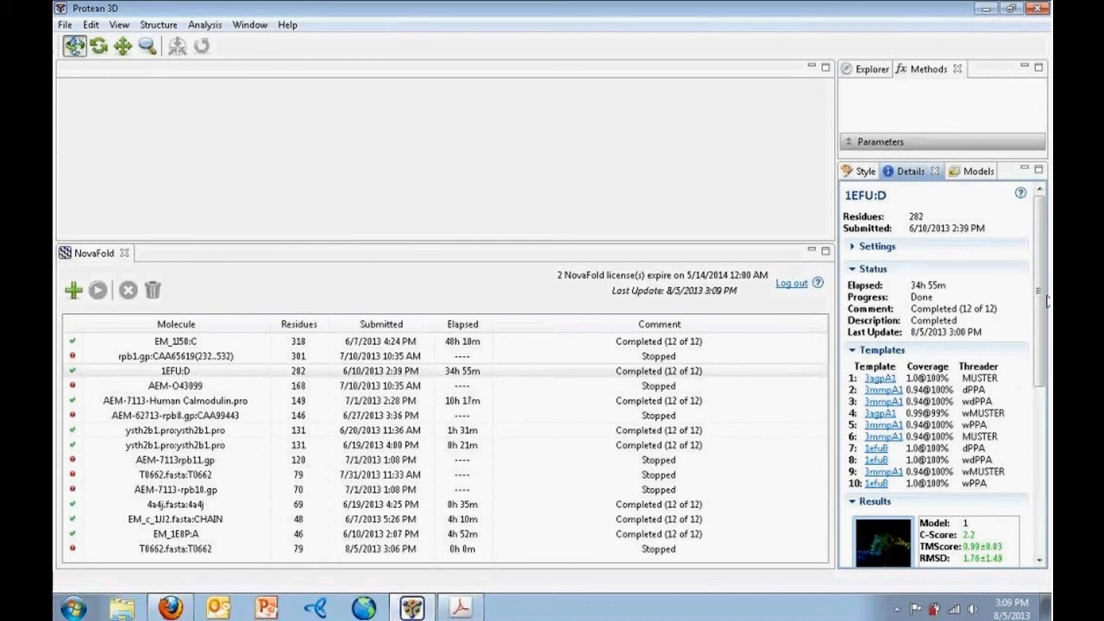
Collapse the 1EFU:D Templates section and scroll through the scored Results models
left_click(879, 350)
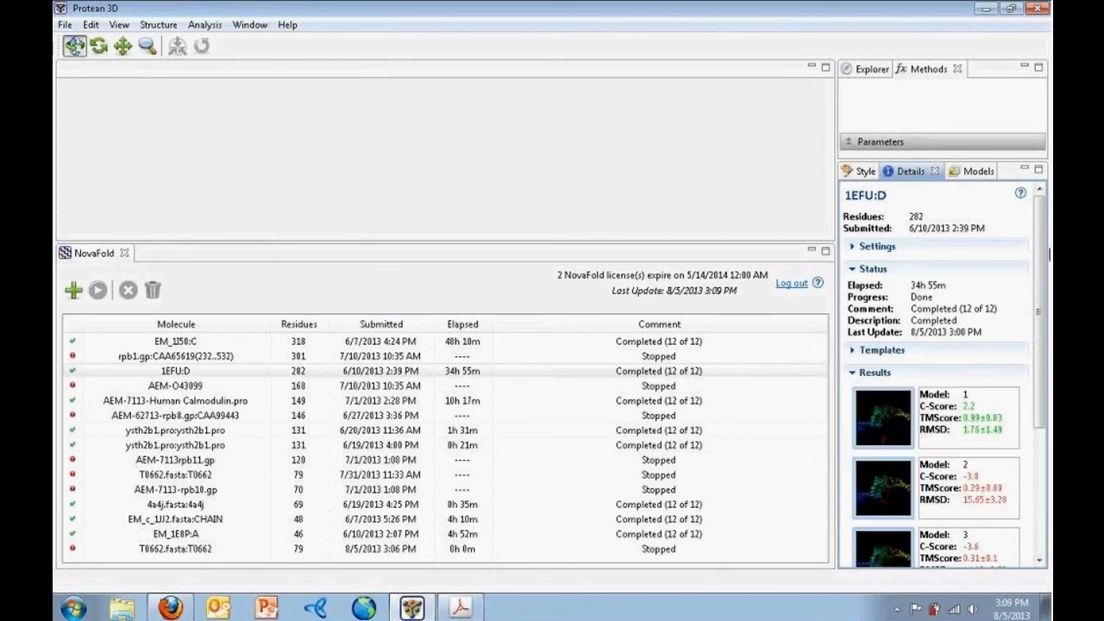
left_click_drag(1039, 249, 1040, 359)
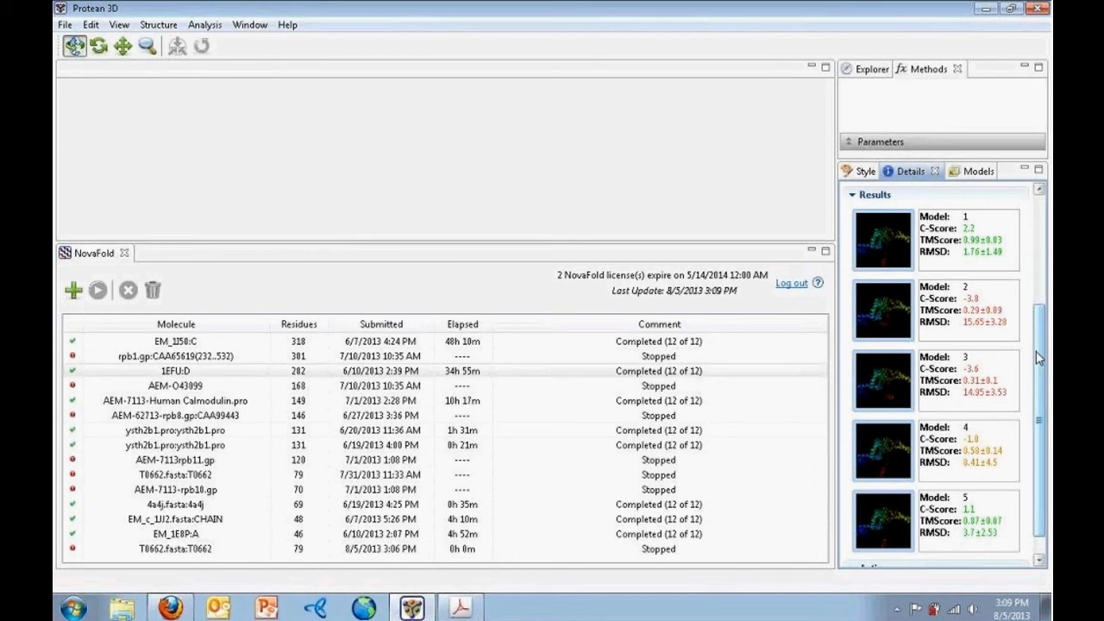
scroll(1039, 358, "up", 5)
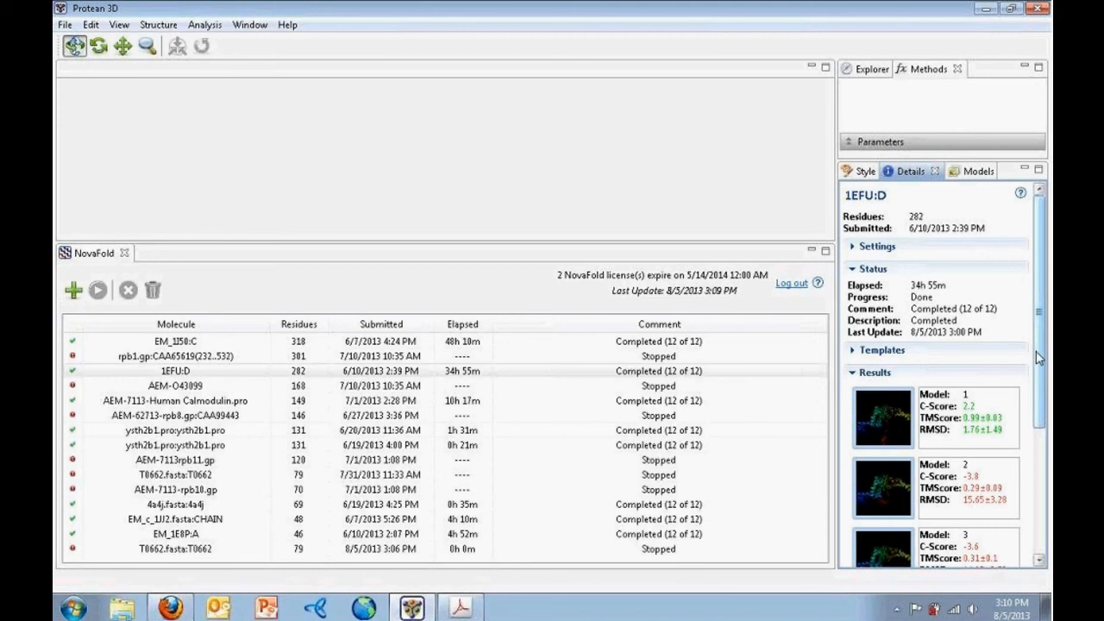
left_click_drag(1039, 358, 1038, 459)
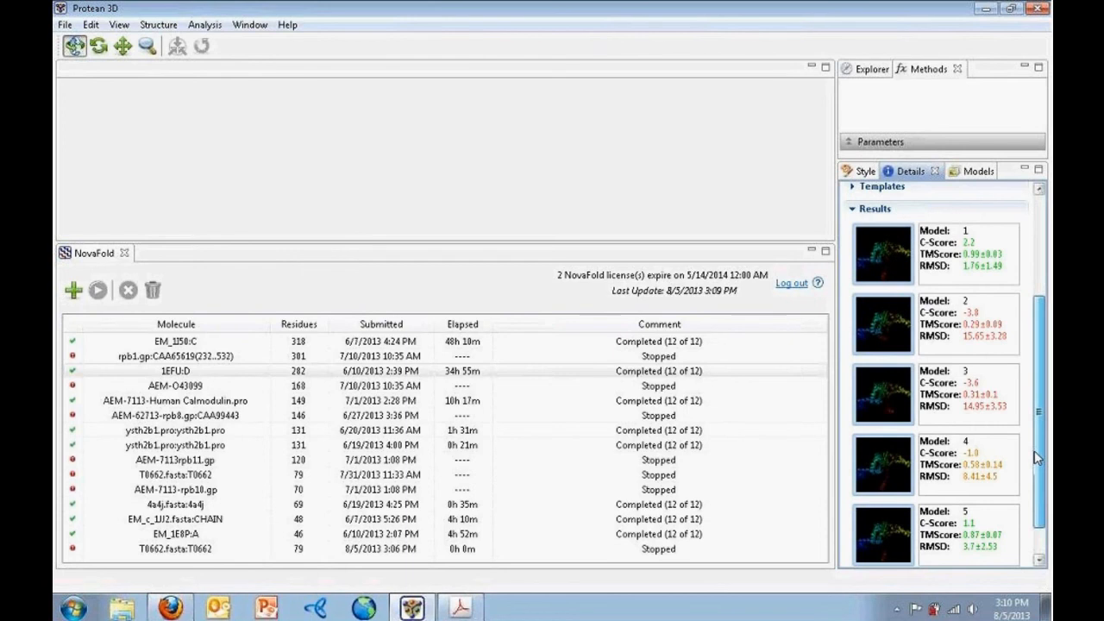
mouse_move(1037, 458)
left_mouse_down()
mouse_move(1038, 480)
mouse_move(1035, 466)
left_mouse_up()
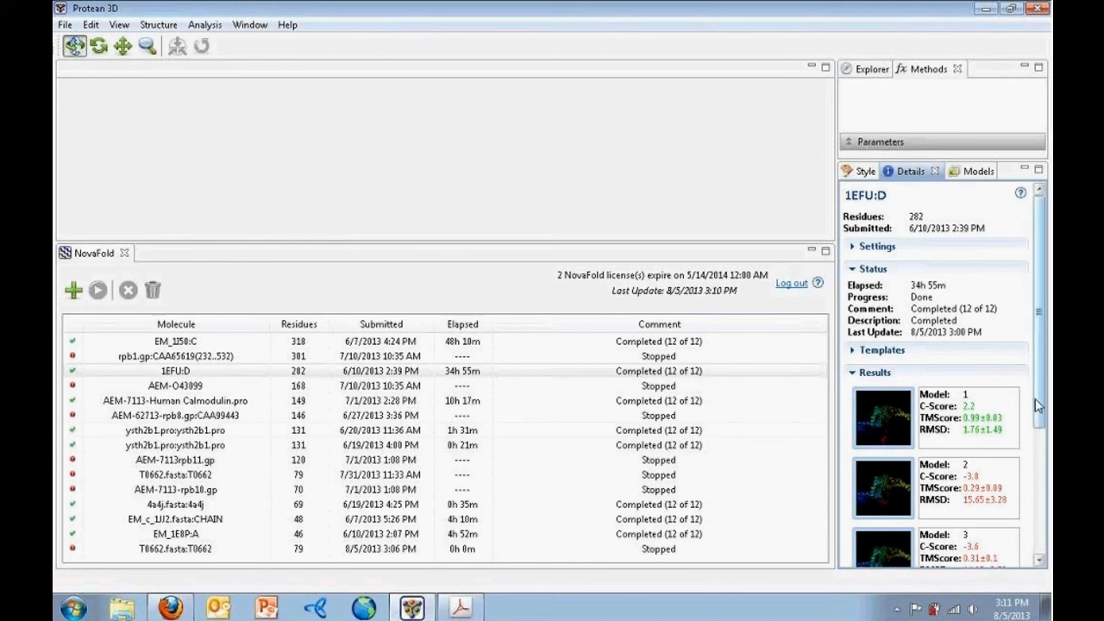
Open Model 1 of 1EFU:D as a rainbow ribbon structure and enlarge the 3D view
left_click(890, 421)
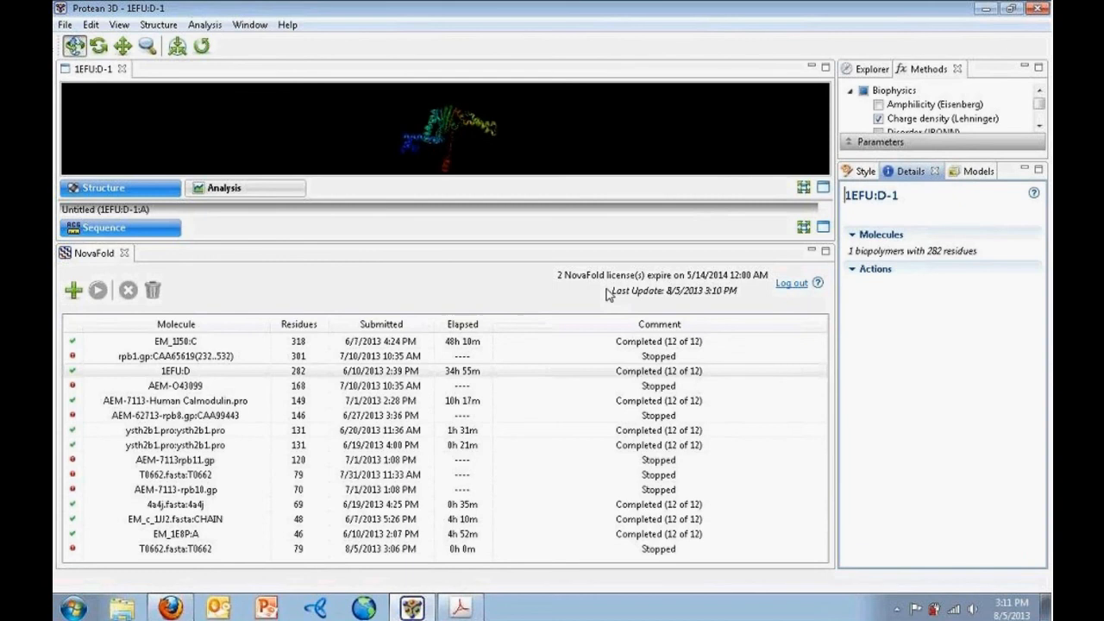
left_click_drag(393, 199, 396, 281)
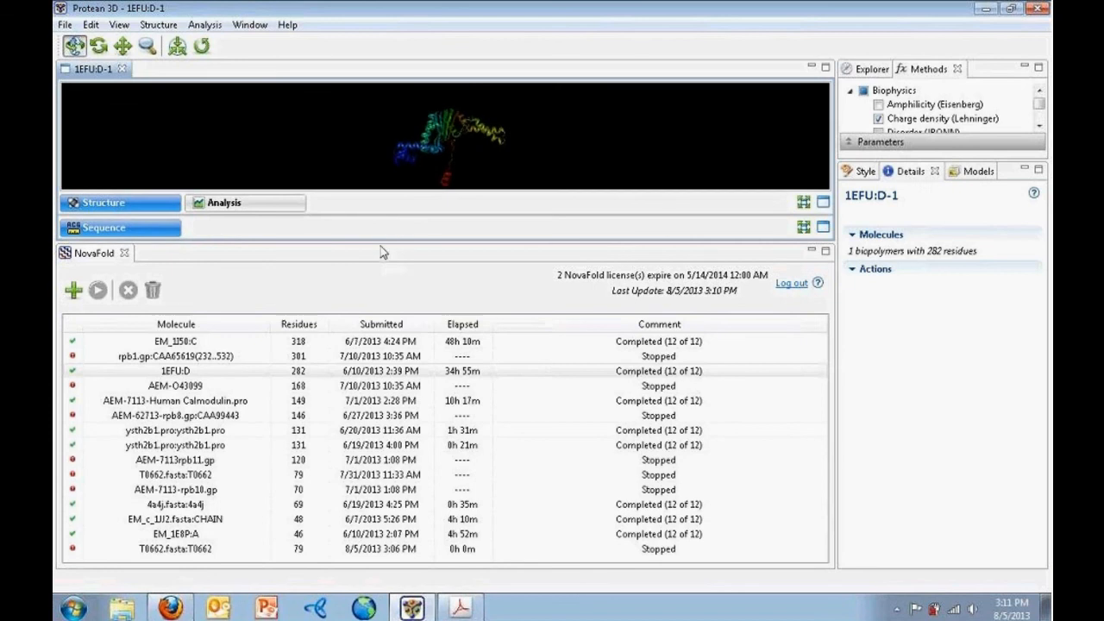
left_click_drag(376, 239, 388, 526)
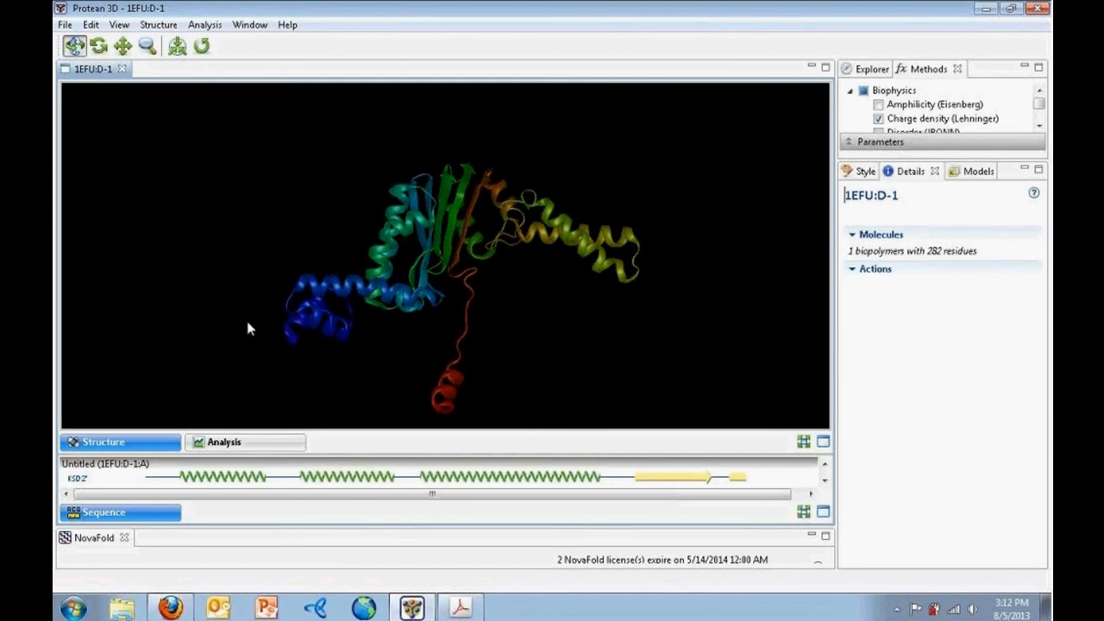
Close the 1EFU:D-1 model tab and reopen 7TIM.structure from the NovaFold Webinar folder
left_click(122, 69)
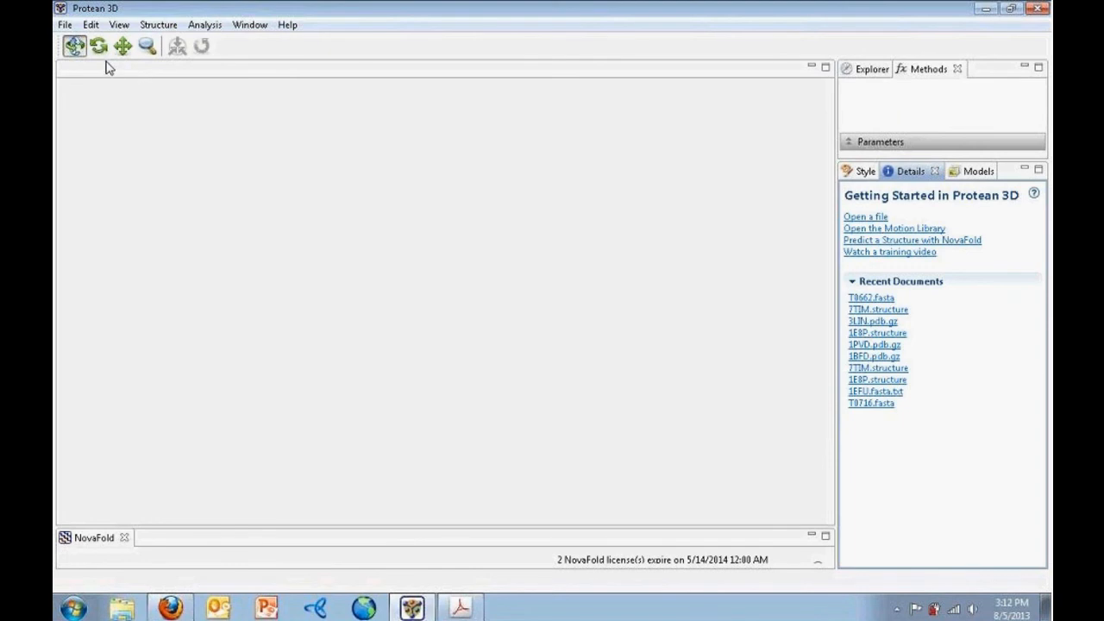
left_click(65, 25)
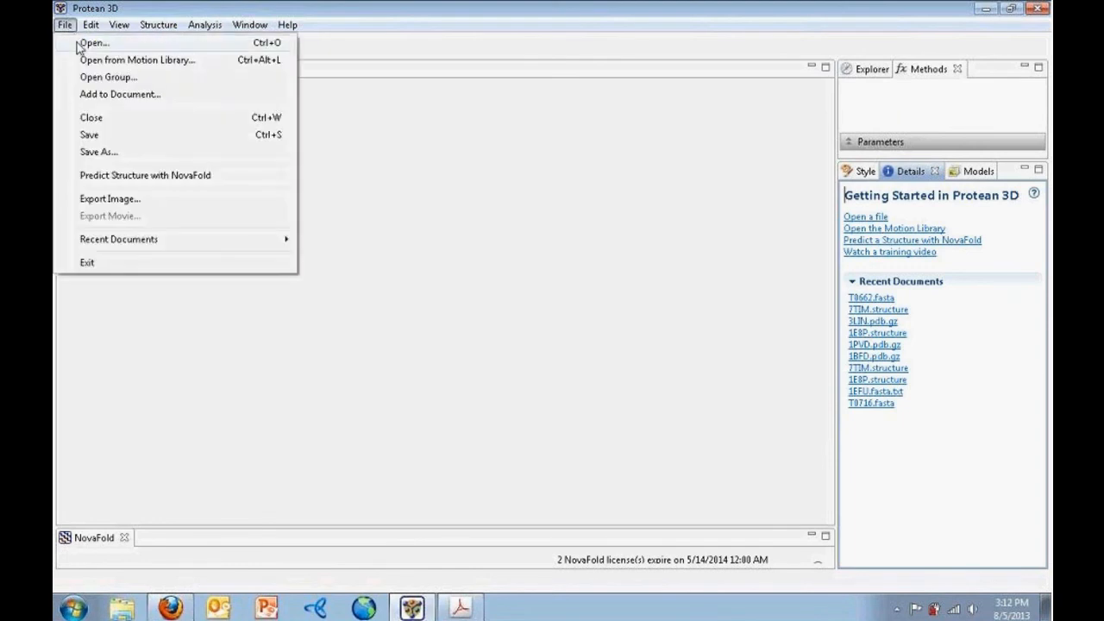
left_click(89, 42)
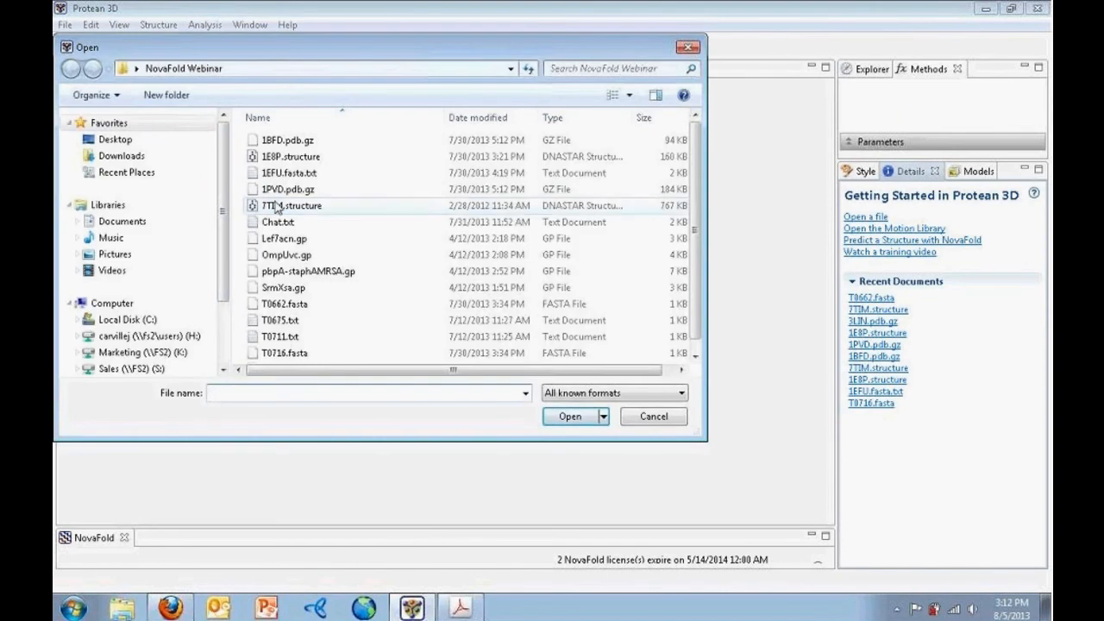
left_click(281, 205)
left_click(561, 417)
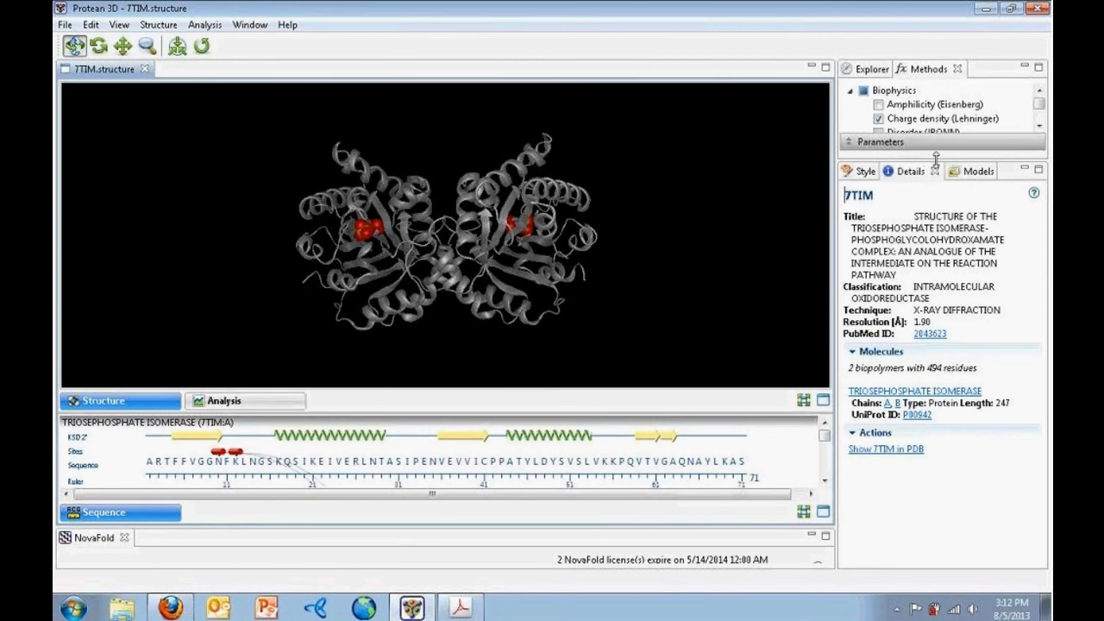
Expand the Methods list to show the Biophysics, Immunogenicity and Databases groups and display the 7TIM analysis tracks
left_click_drag(936, 160, 939, 355)
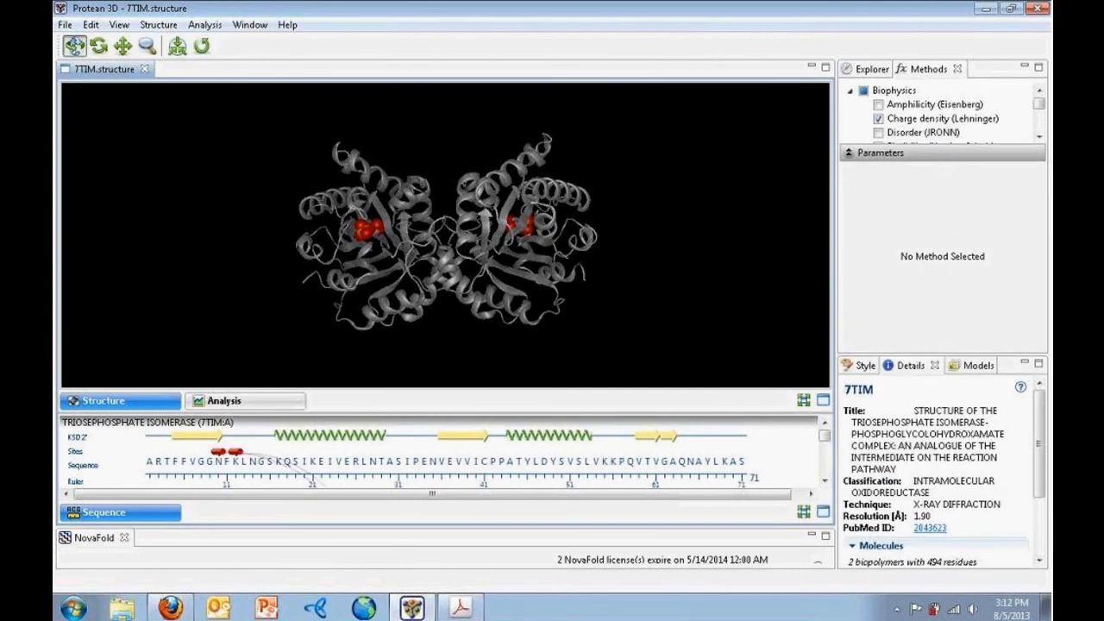
left_click(893, 153)
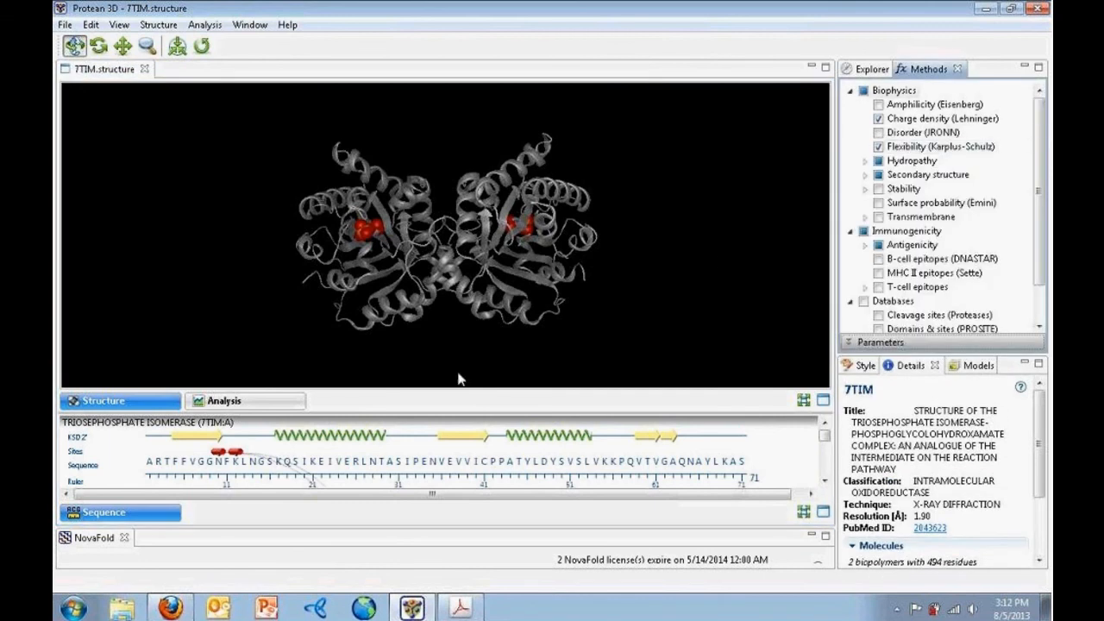
left_click(246, 405)
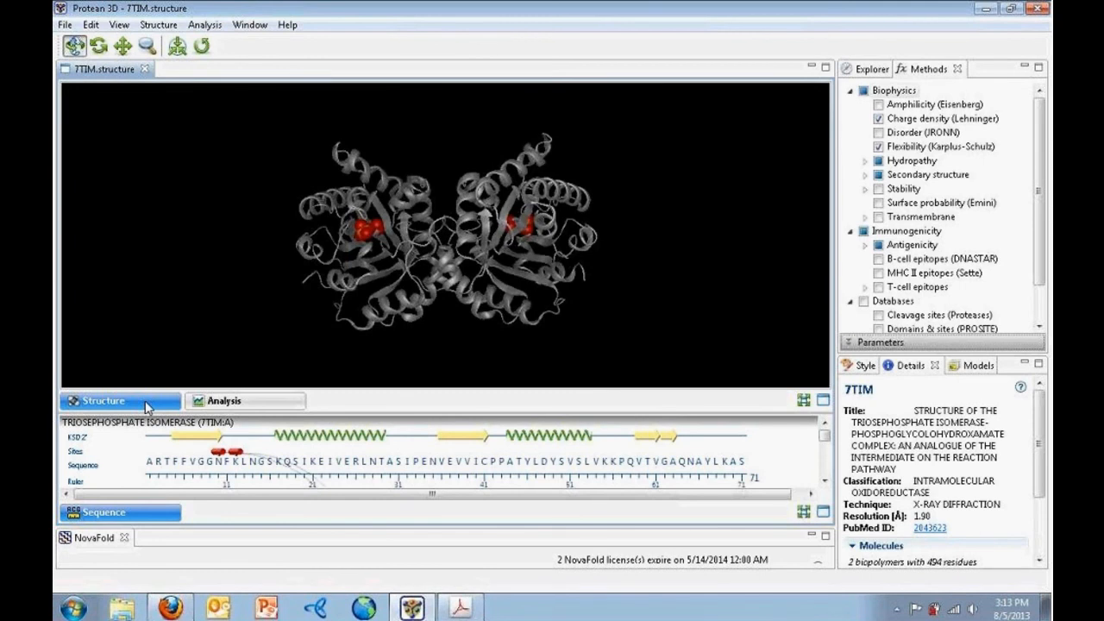
left_click(119, 25)
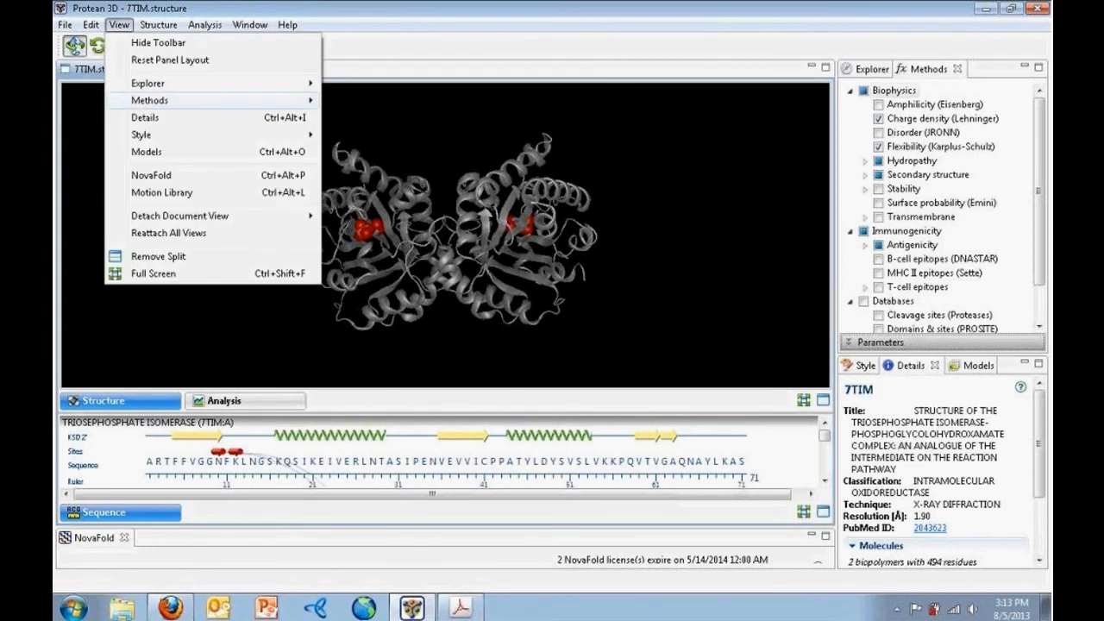
Add a 'Solvent accessible surface - High quality' to the 7TIM dimer from the Surfaces explorer
mouse_move(259, 83)
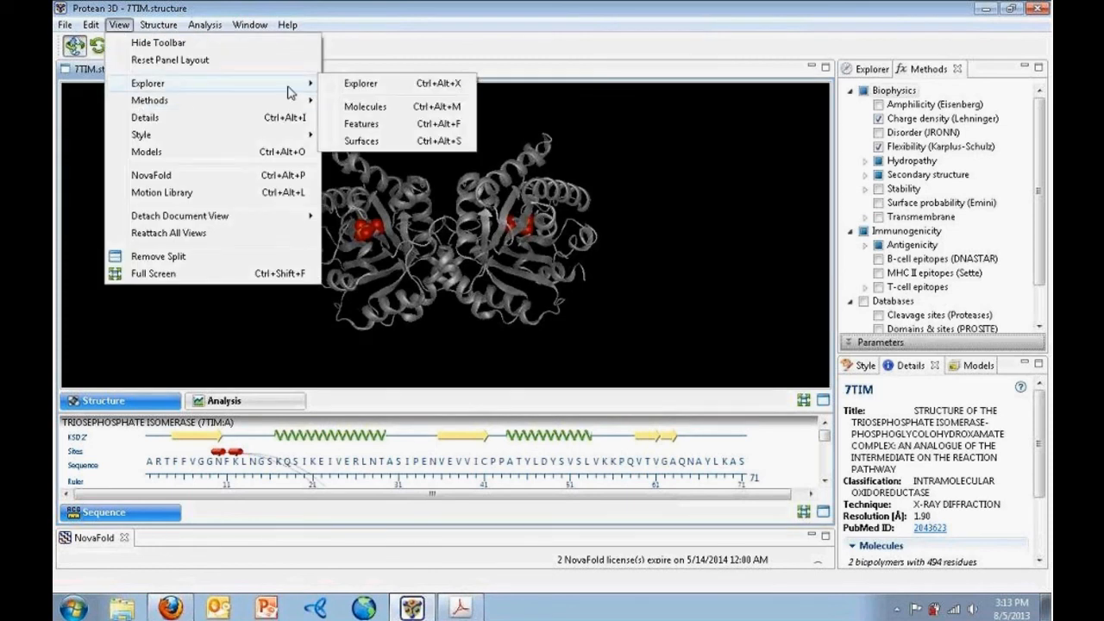
left_click(387, 151)
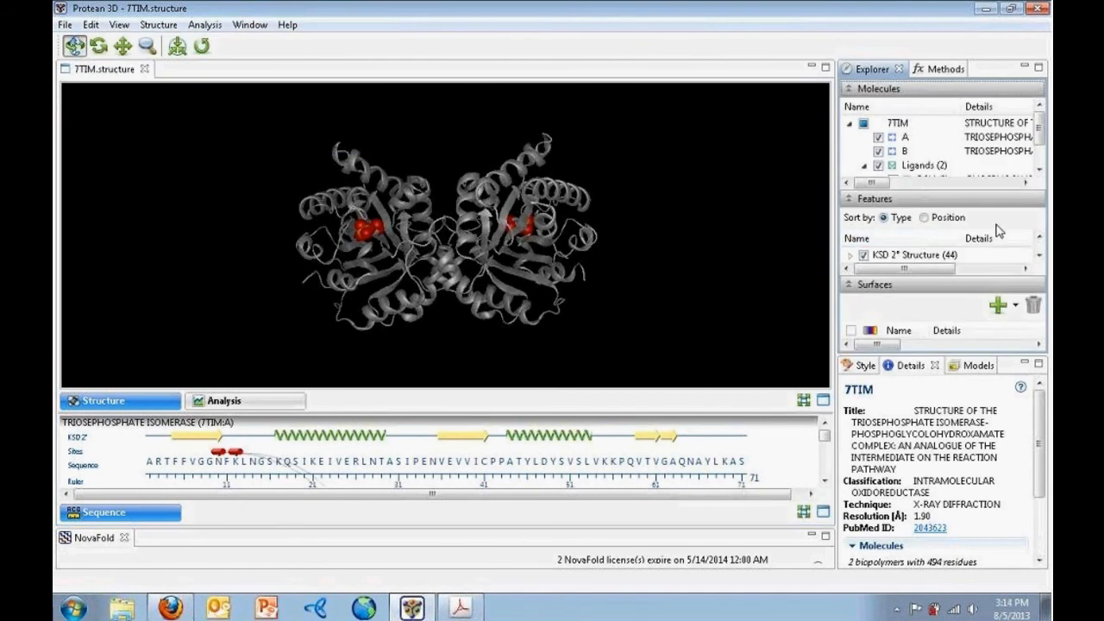
left_click(1014, 308)
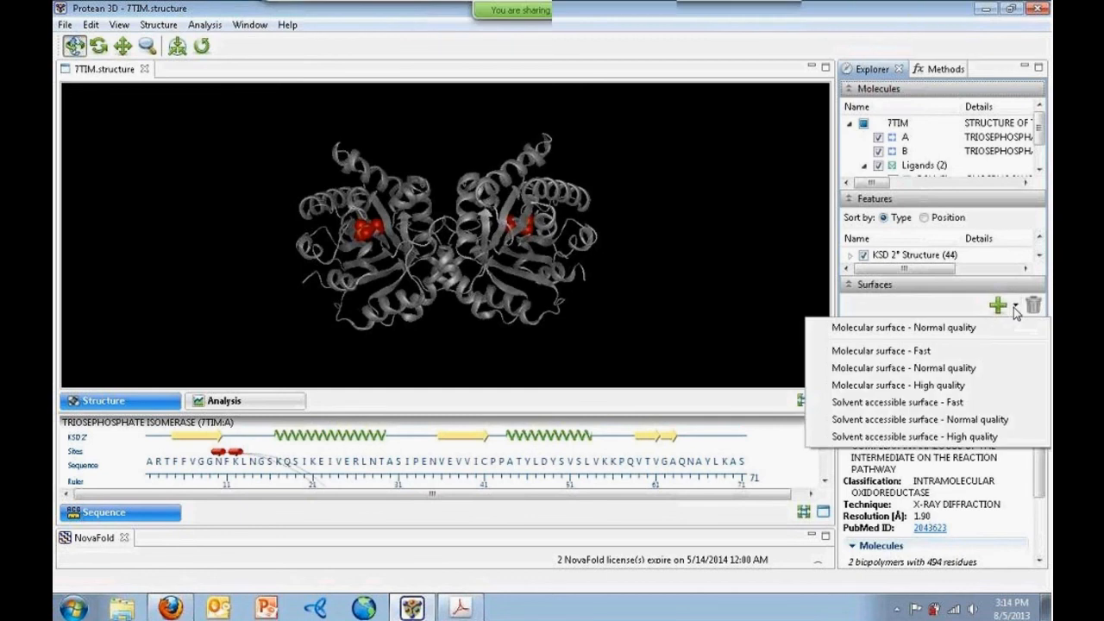
left_click(998, 437)
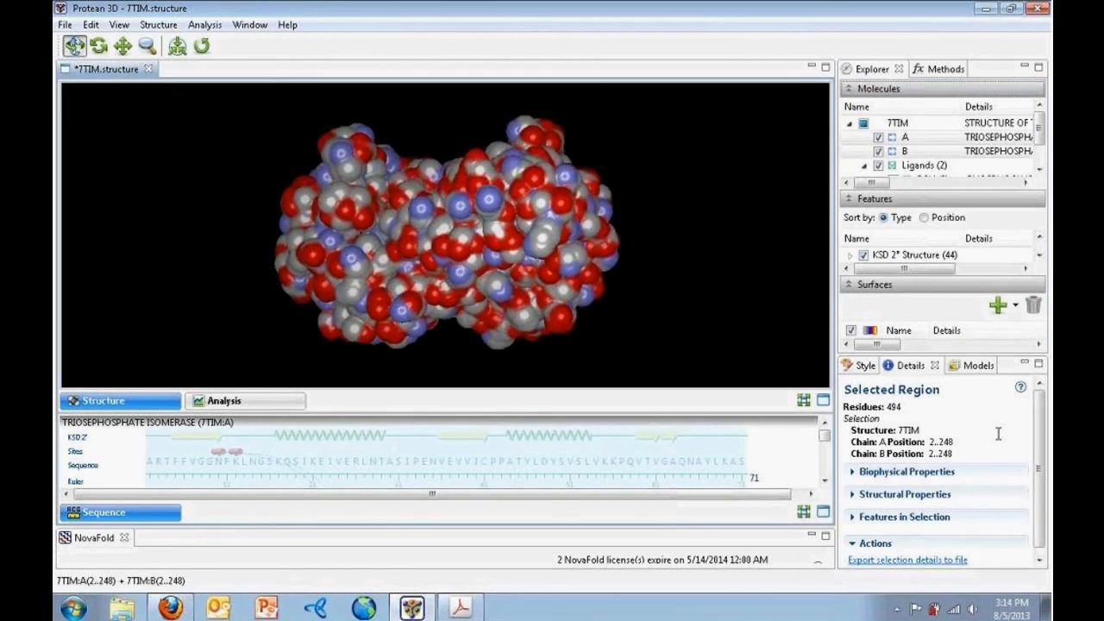
Set the 7TIM surface's Fill colour to solid dark blue, then deselect to view it
left_click(863, 366)
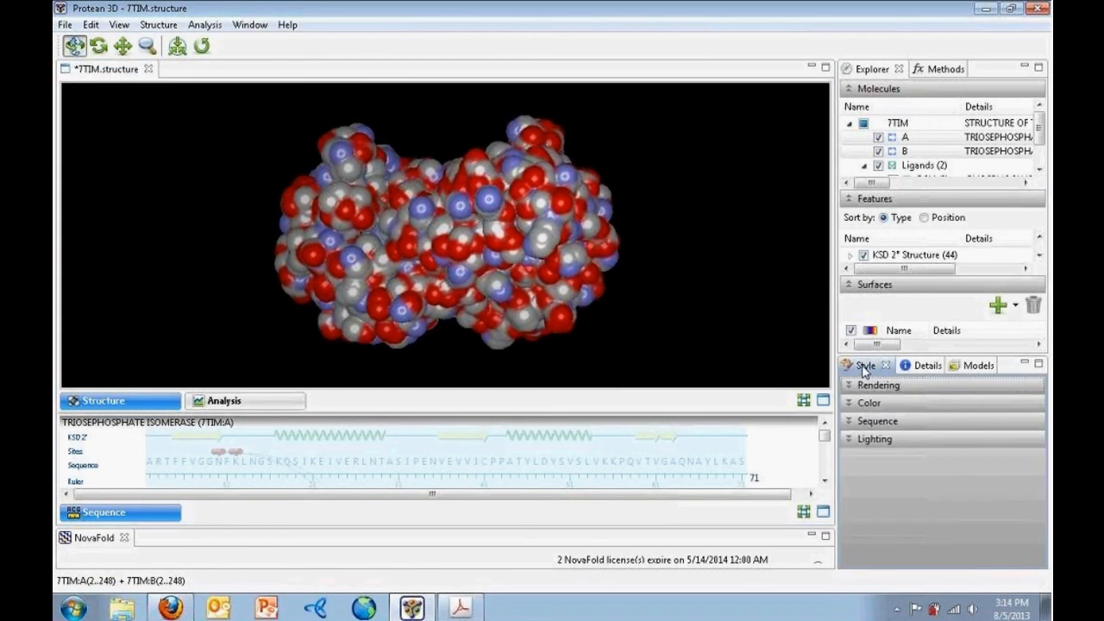
left_click_drag(918, 352, 916, 272)
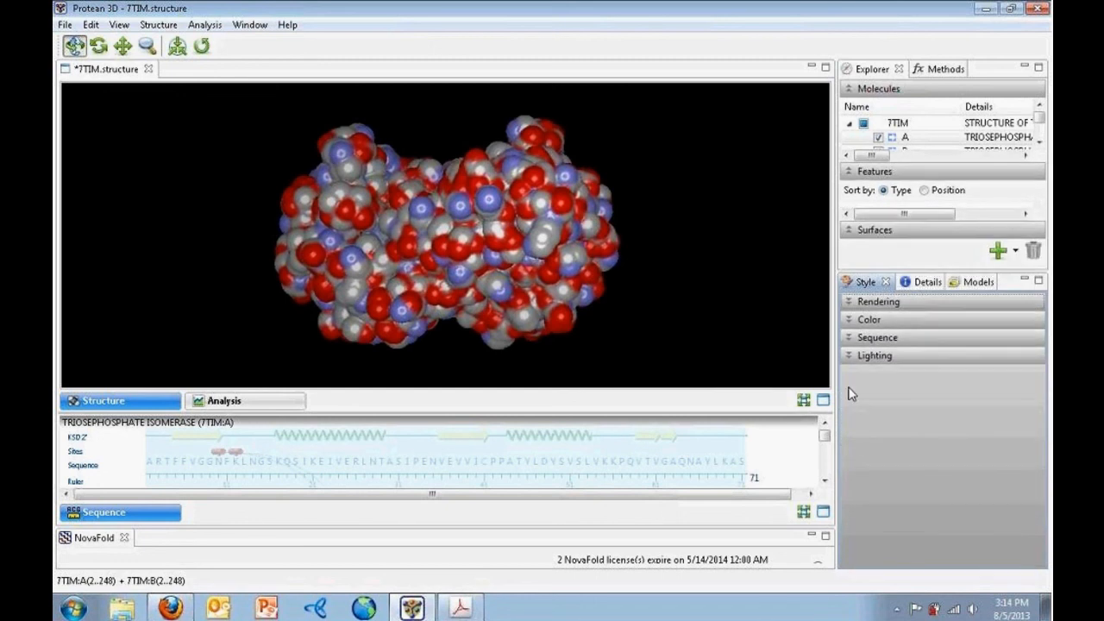
left_click(848, 320)
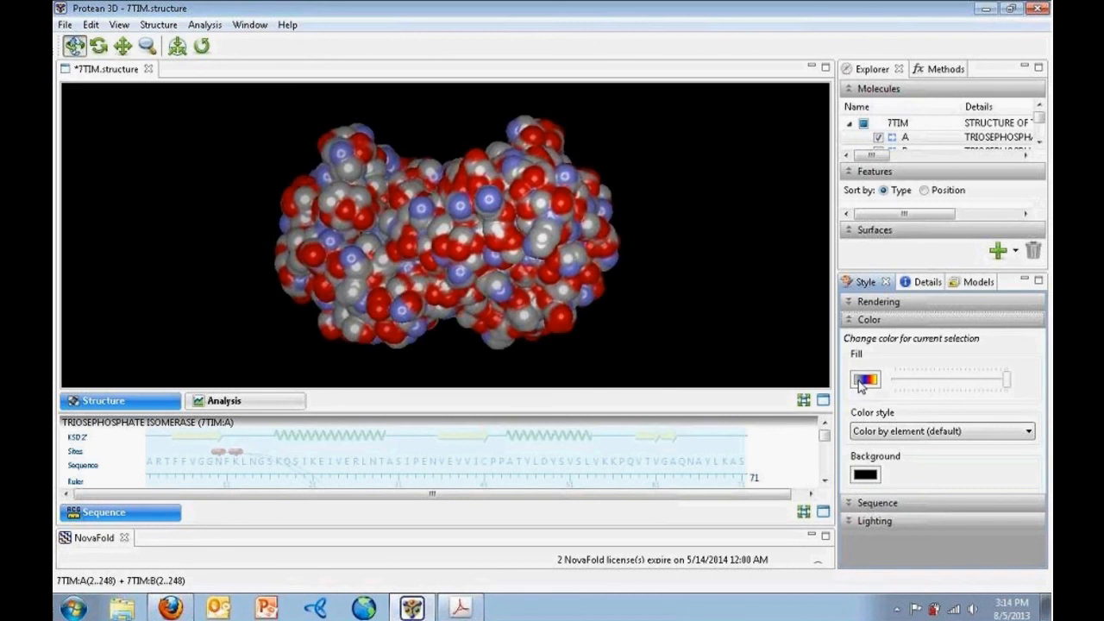
left_click(864, 380)
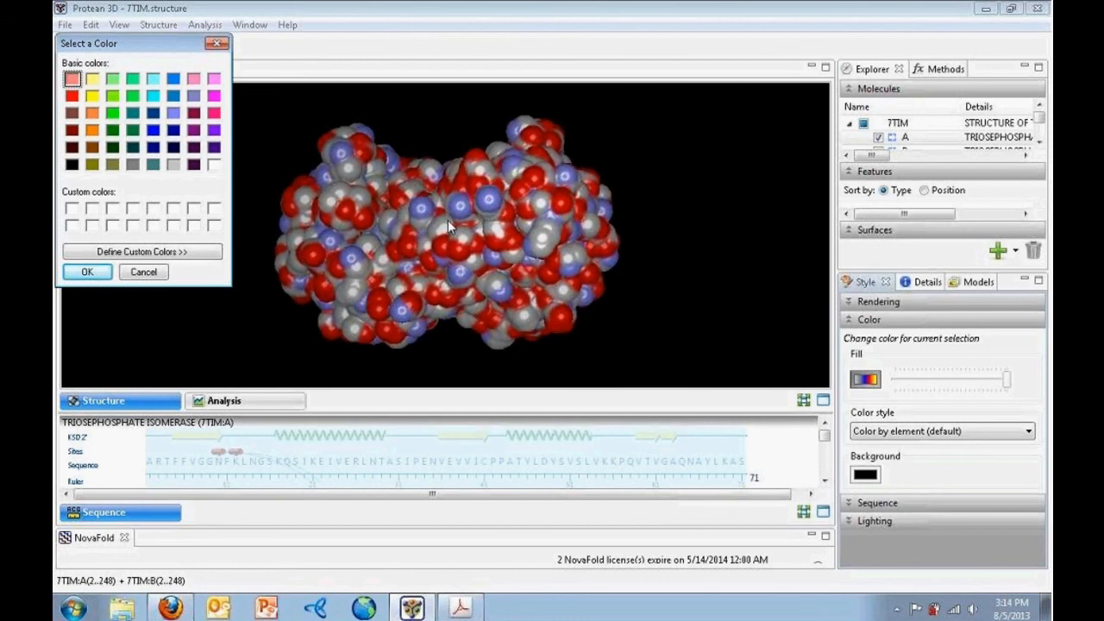
left_click(152, 131)
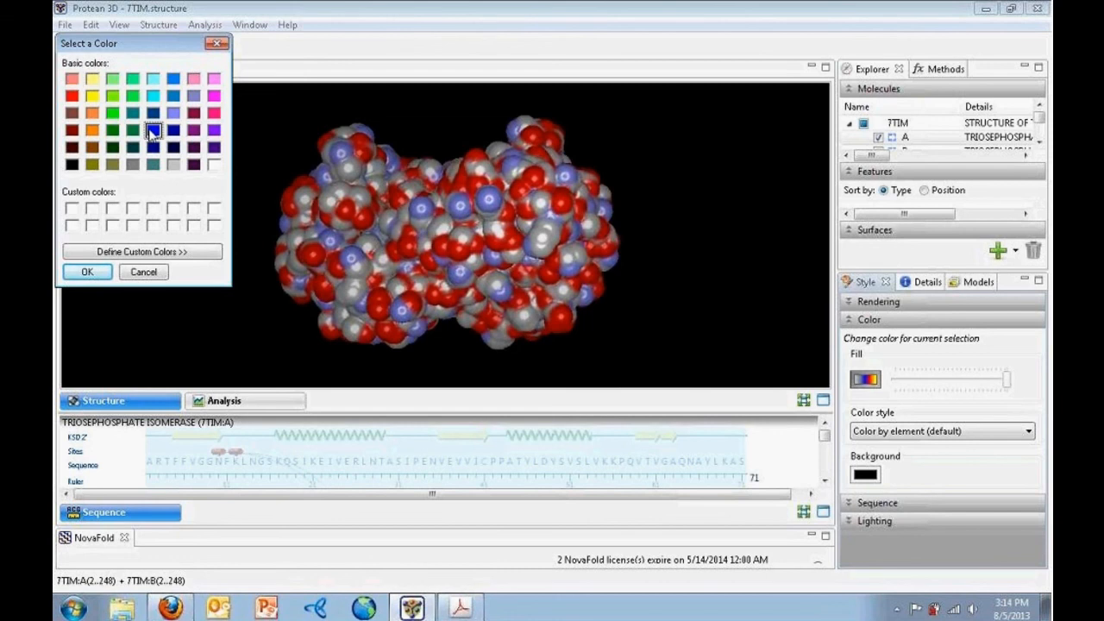
left_click(95, 274)
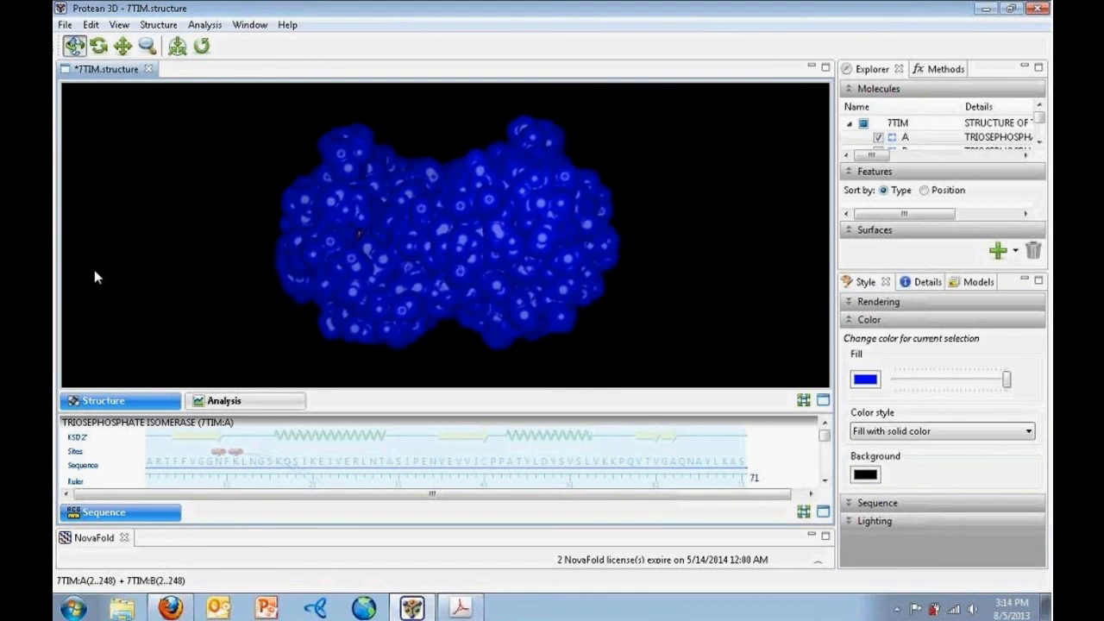
left_click(184, 282)
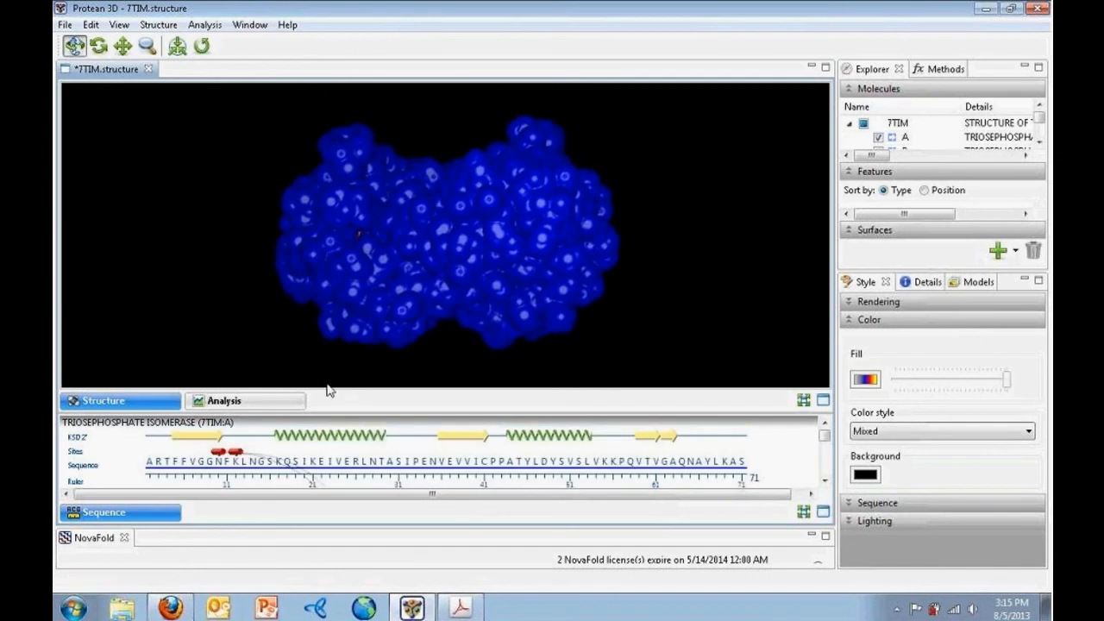
Turn on the Immunogenicity > B-cell epitopes (DNASTAR) method in the 7TIM analysis view
left_click(250, 401)
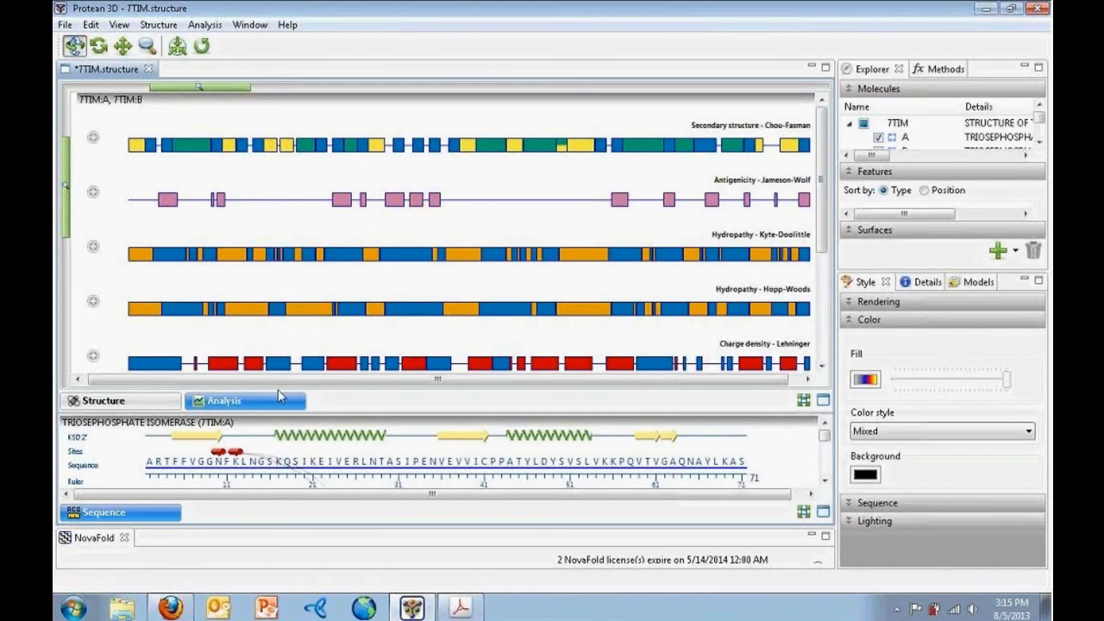
left_click_drag(819, 141, 830, 116)
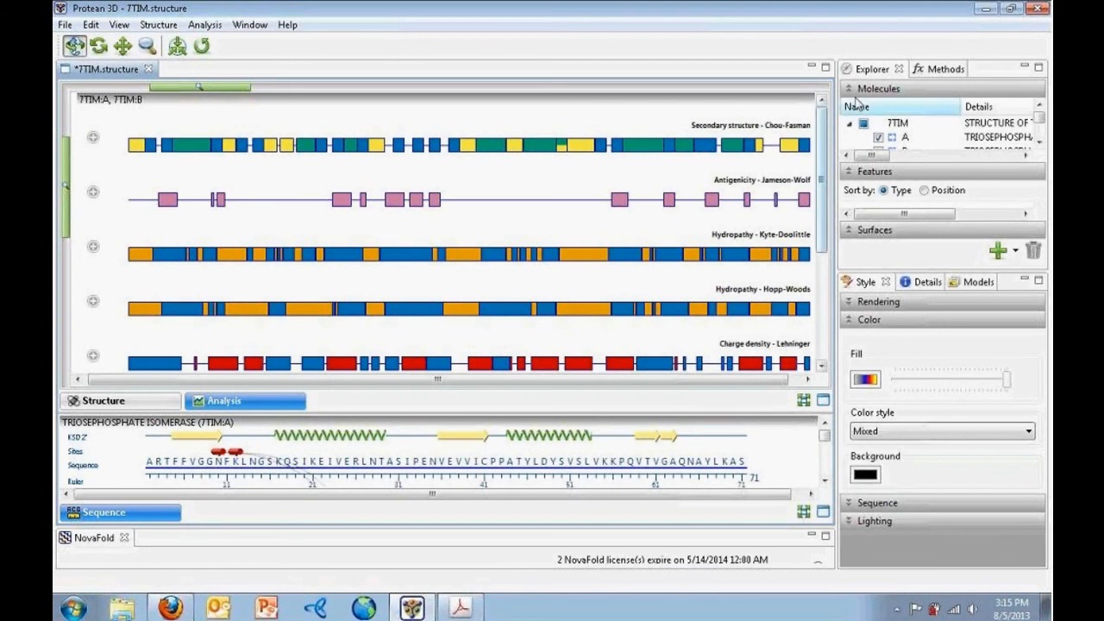
left_click(941, 70)
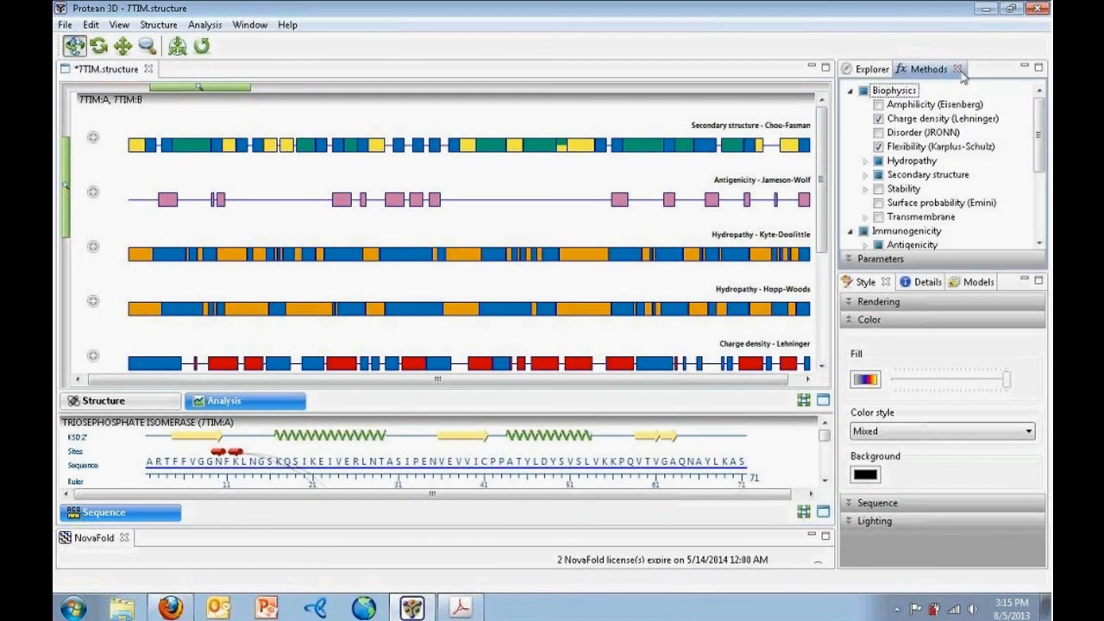
left_click_drag(1037, 104, 1037, 164)
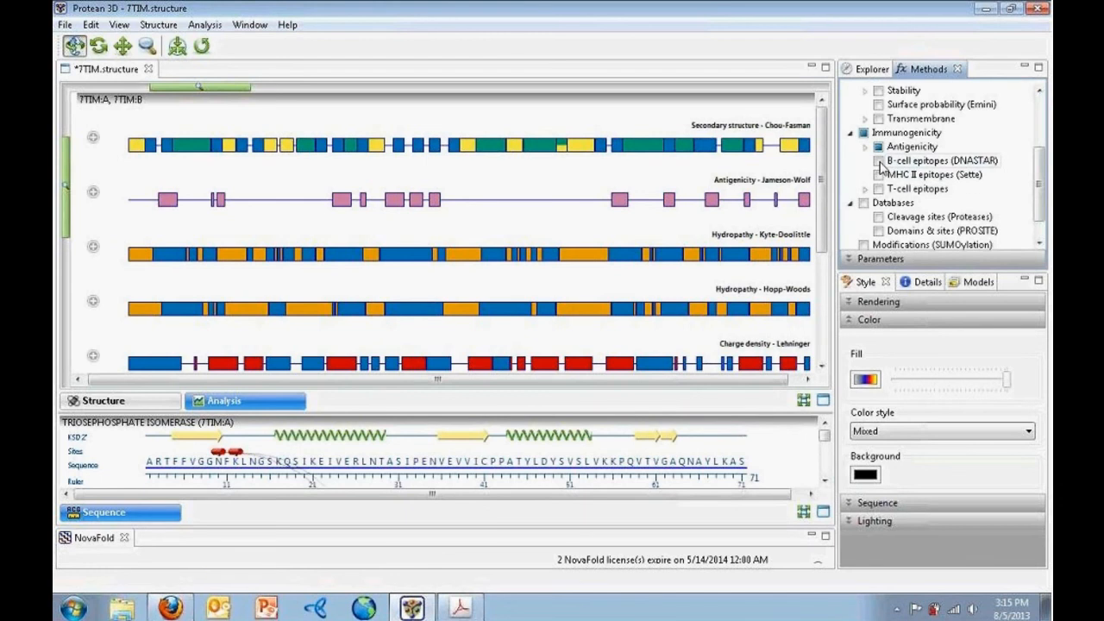
left_click(879, 161)
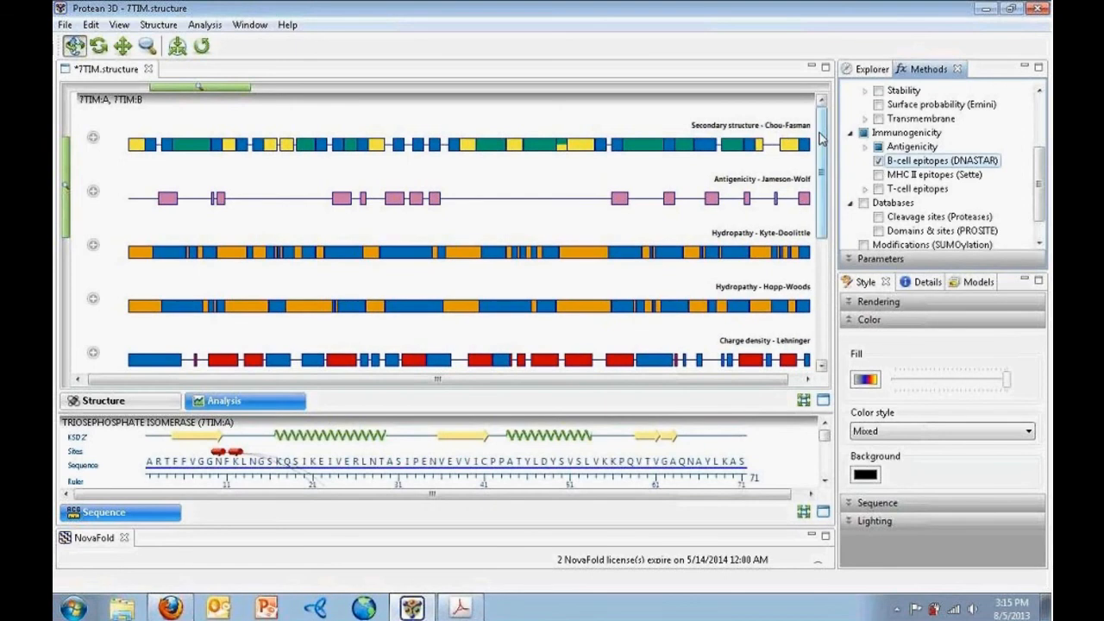
left_click_drag(821, 139, 818, 295)
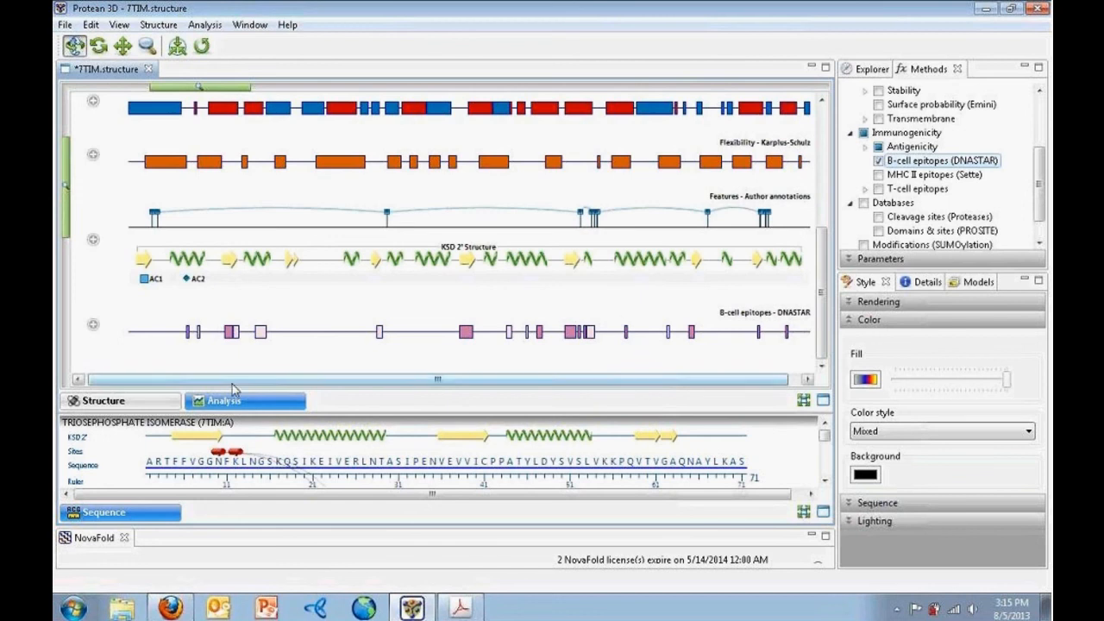
Expand the 7TIM:A B-cell epitope track into its antigenic plots and select residues 56–93
left_click(93, 327)
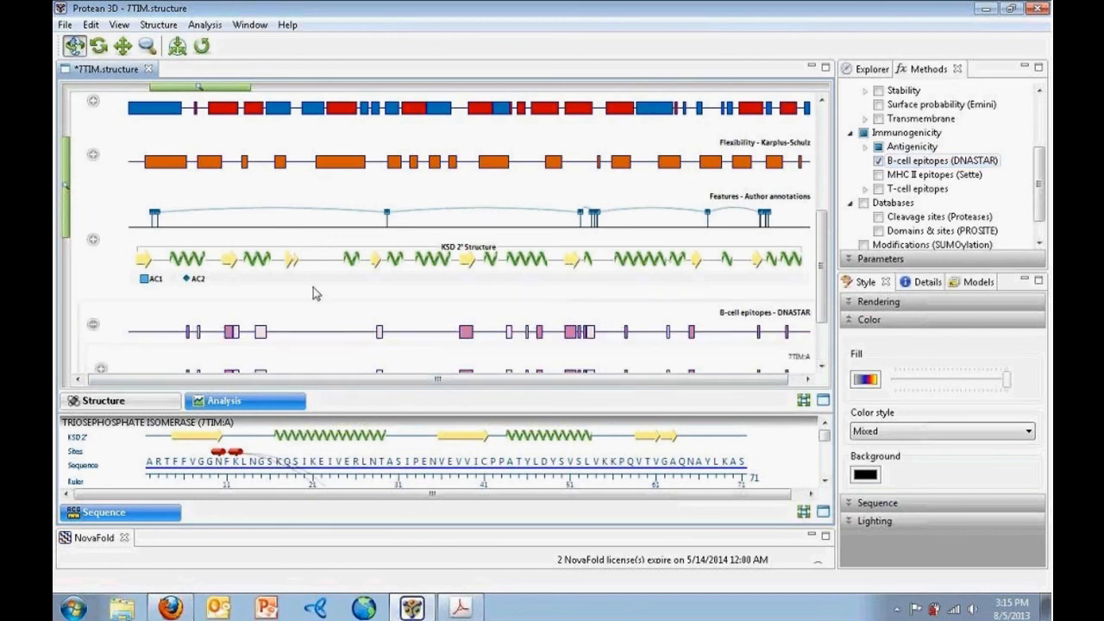
left_click_drag(820, 258, 820, 300)
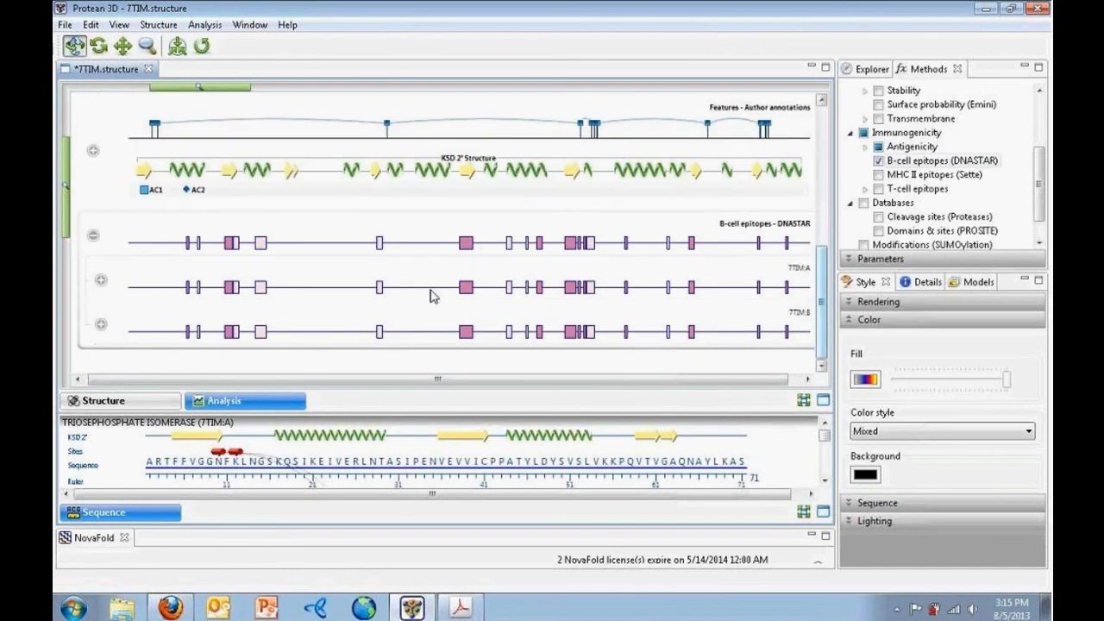
left_click(100, 282)
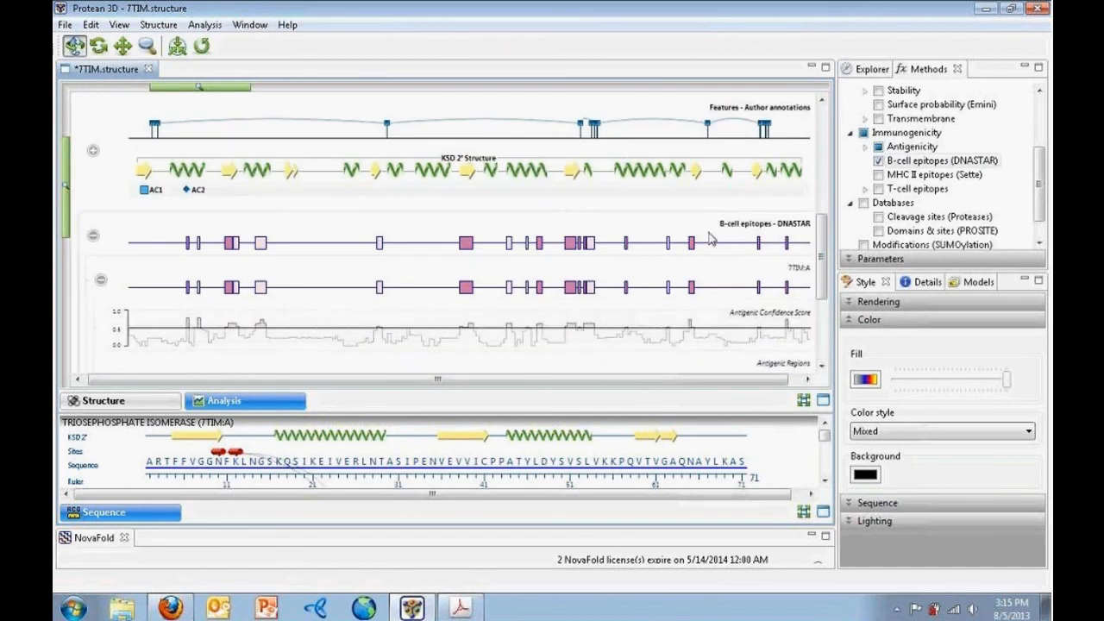
left_click_drag(822, 231, 830, 287)
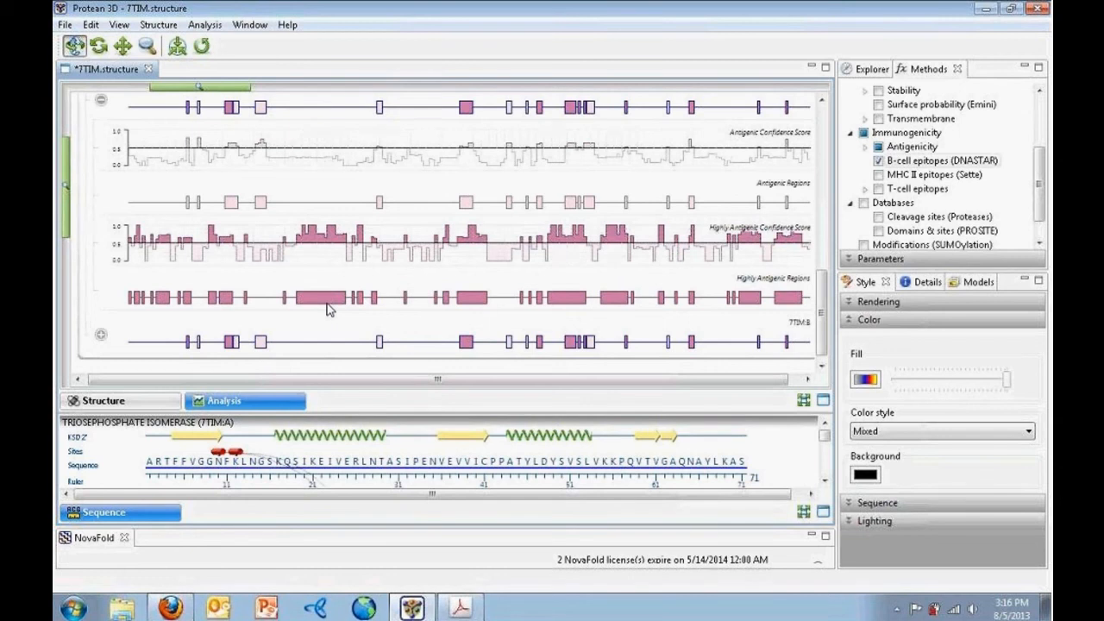
left_click(284, 302)
left_click_drag(284, 306, 382, 308)
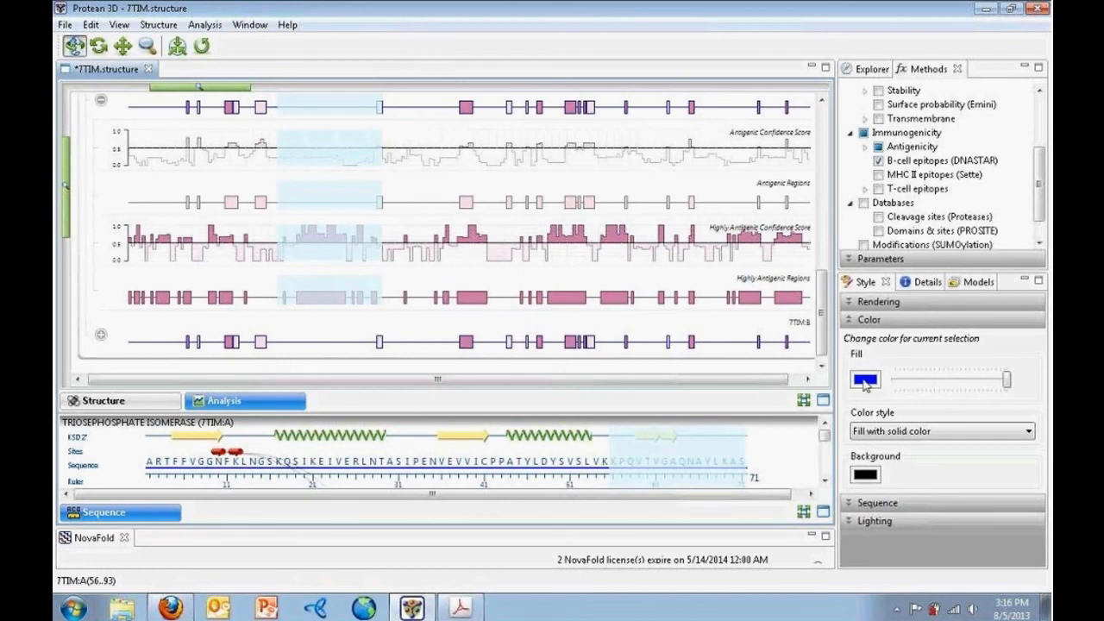
Fill the selected chain A residues 56–93 with crimson pink and view them on the 3-D structure
left_click(864, 381)
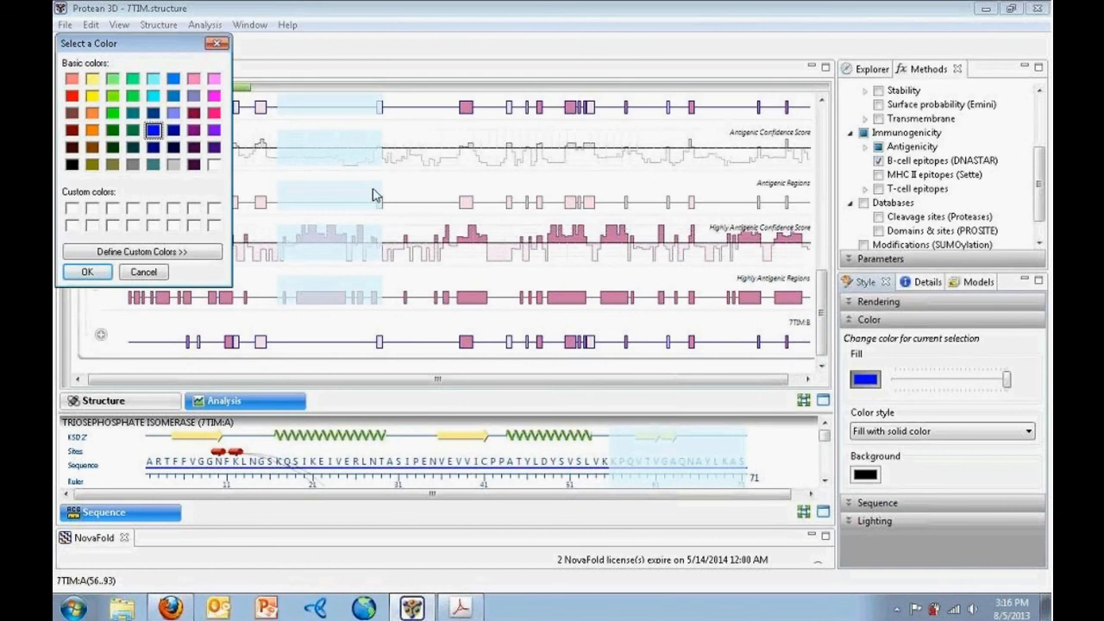
left_click(213, 113)
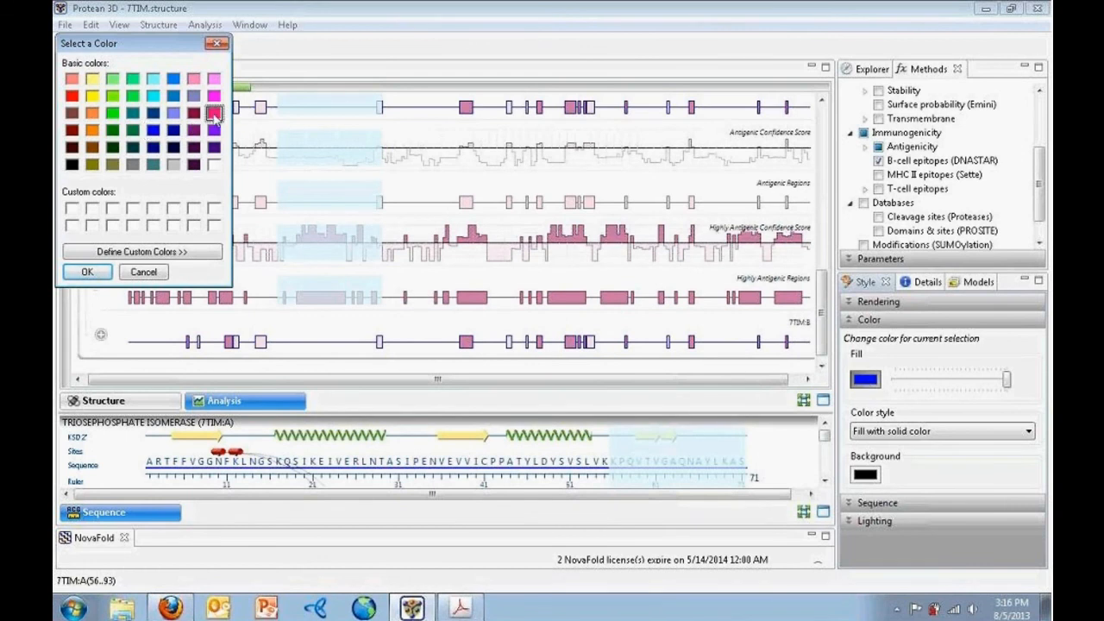
left_click(87, 271)
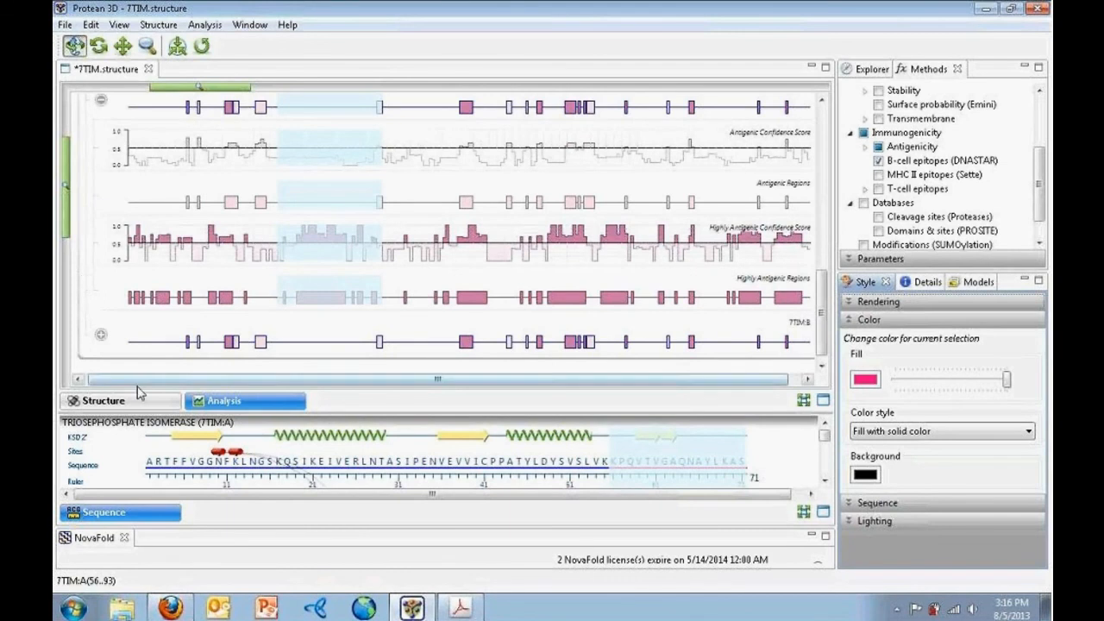
left_click(76, 405)
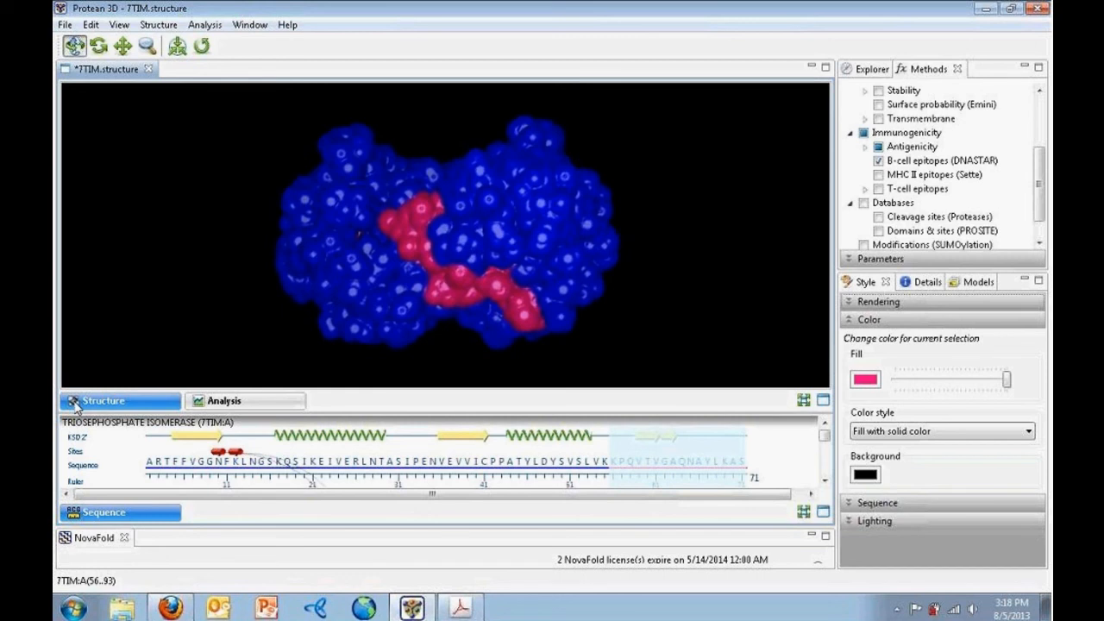
Close 7TIM without saving and add 1BFD.pdb.gz to a new structure group
left_click(149, 70)
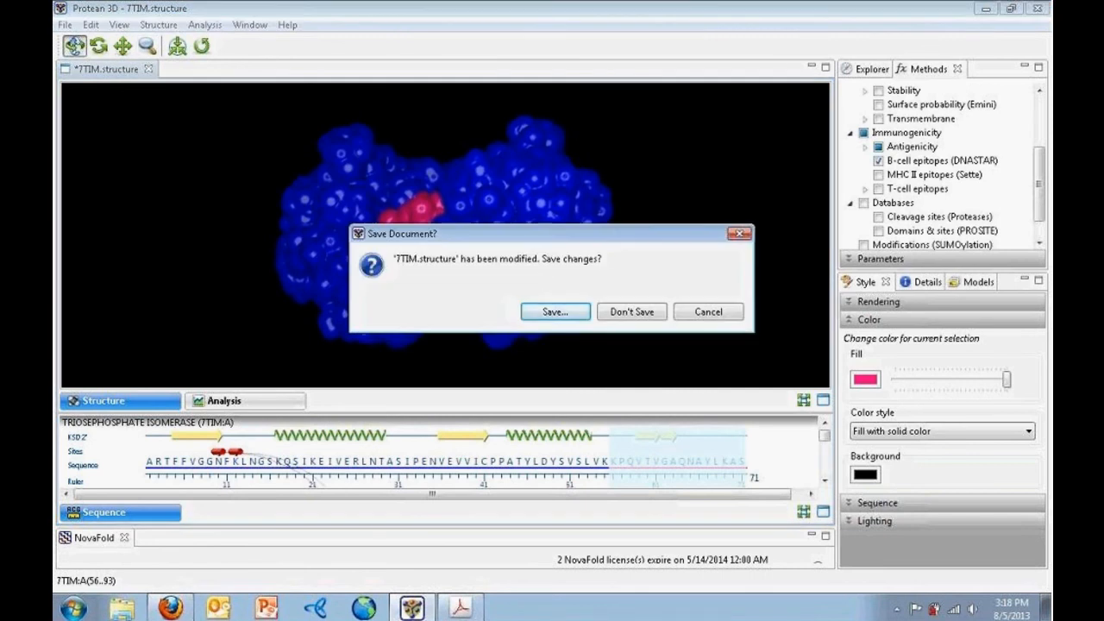
left_click(630, 313)
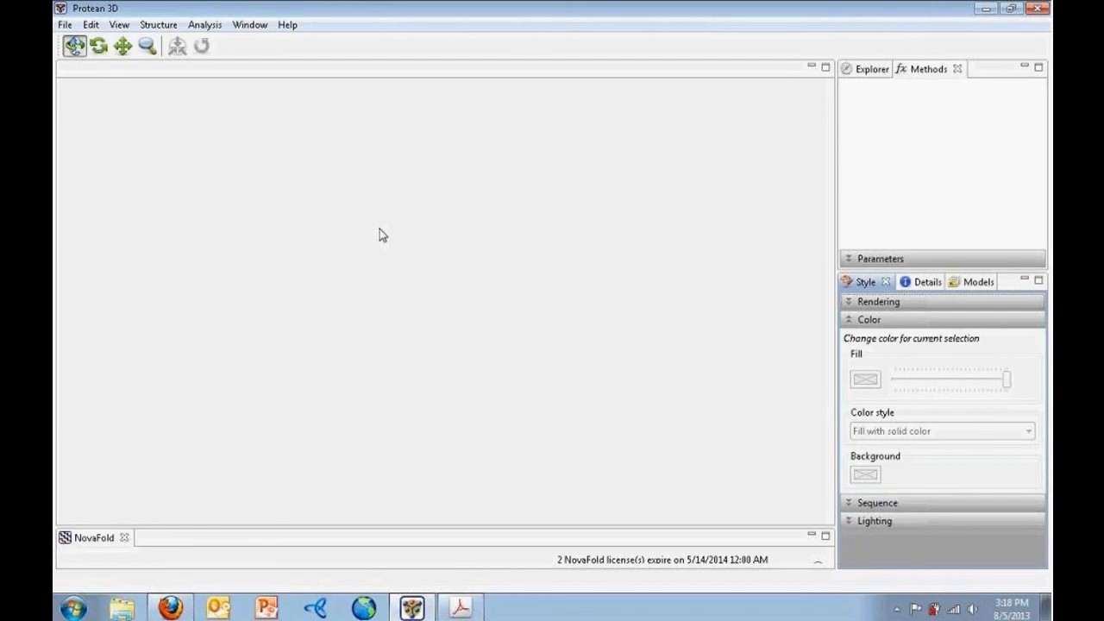
left_click(65, 24)
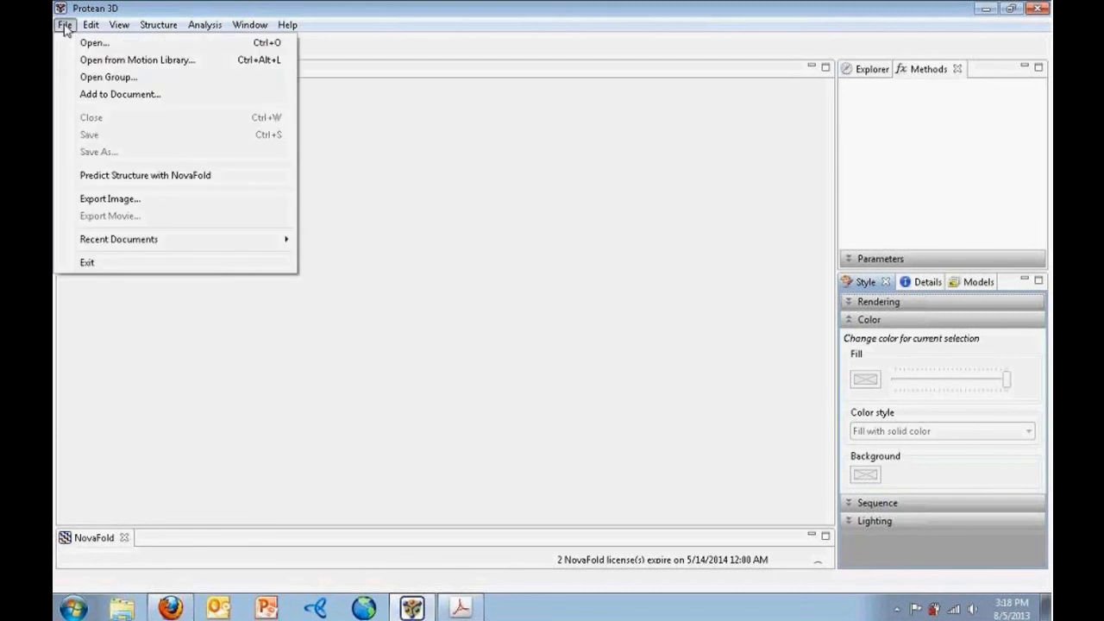
left_click(73, 77)
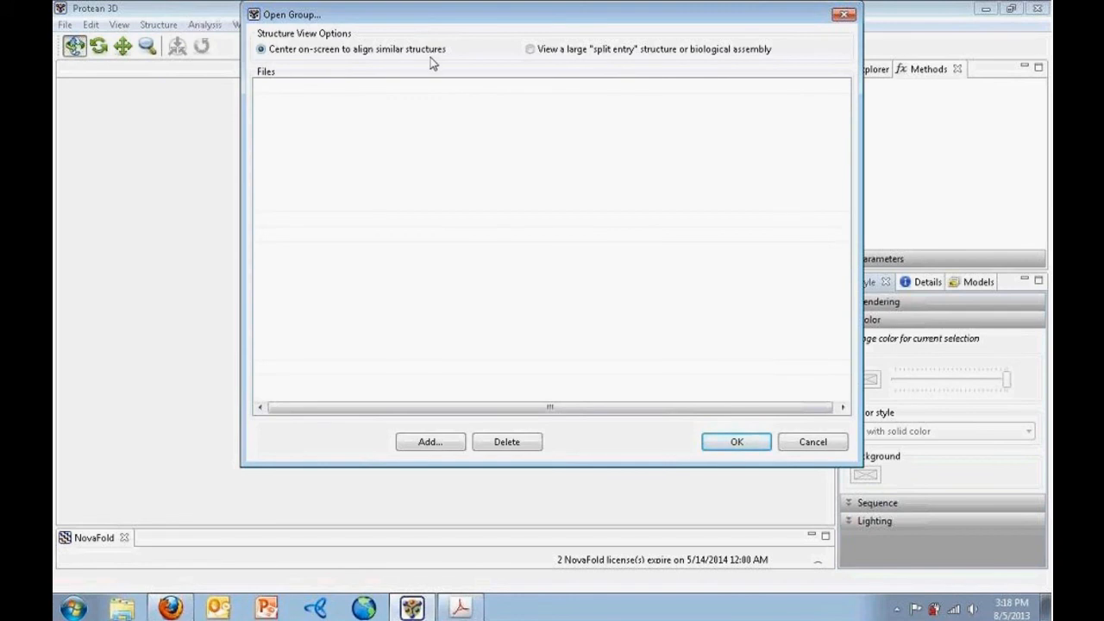
left_click(431, 443)
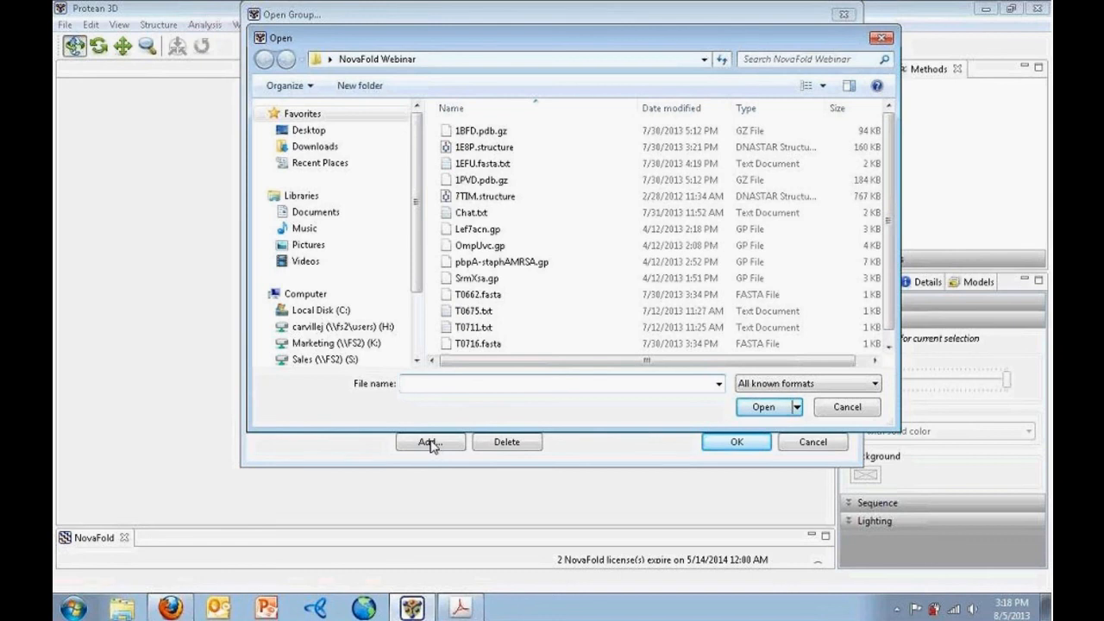
left_click(492, 132)
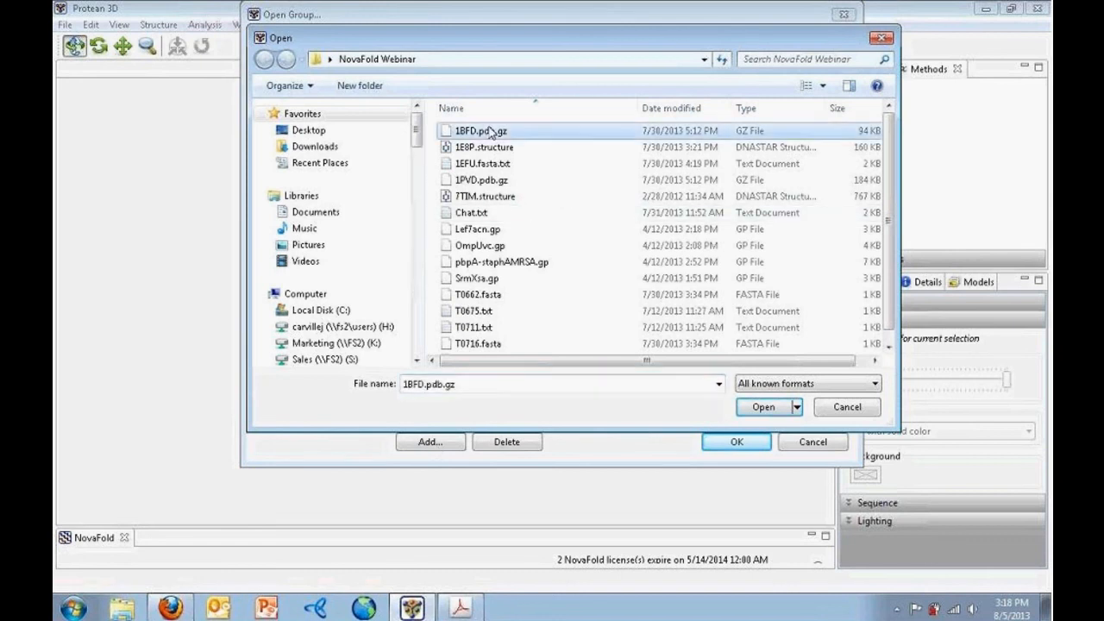
left_click(763, 406)
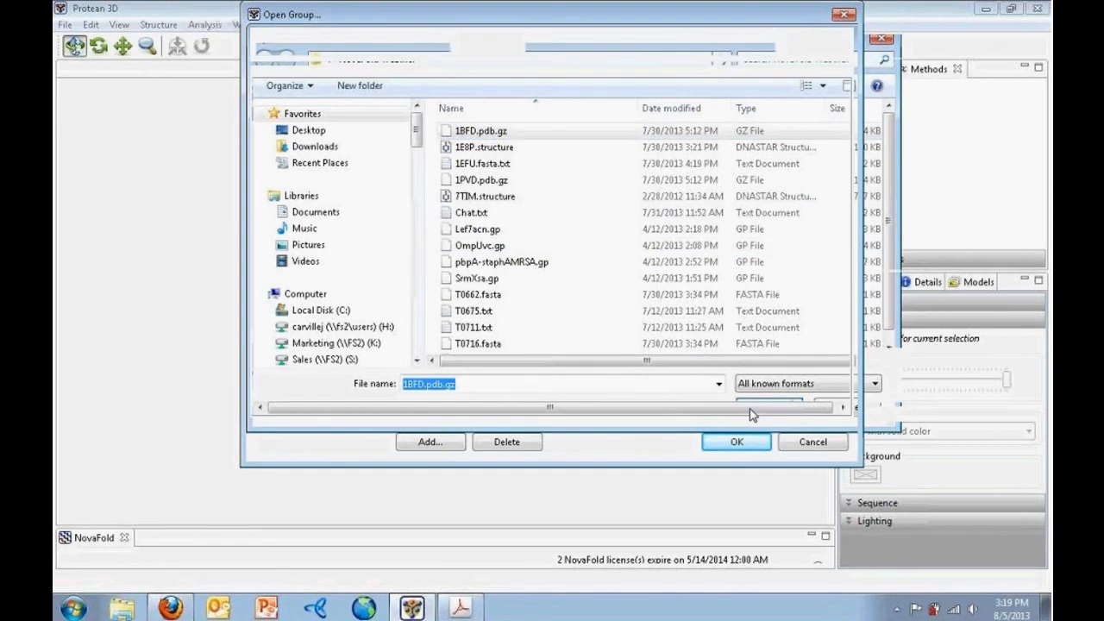
Add 1PVD.pdb.gz to the group and load both structures together
left_click(430, 442)
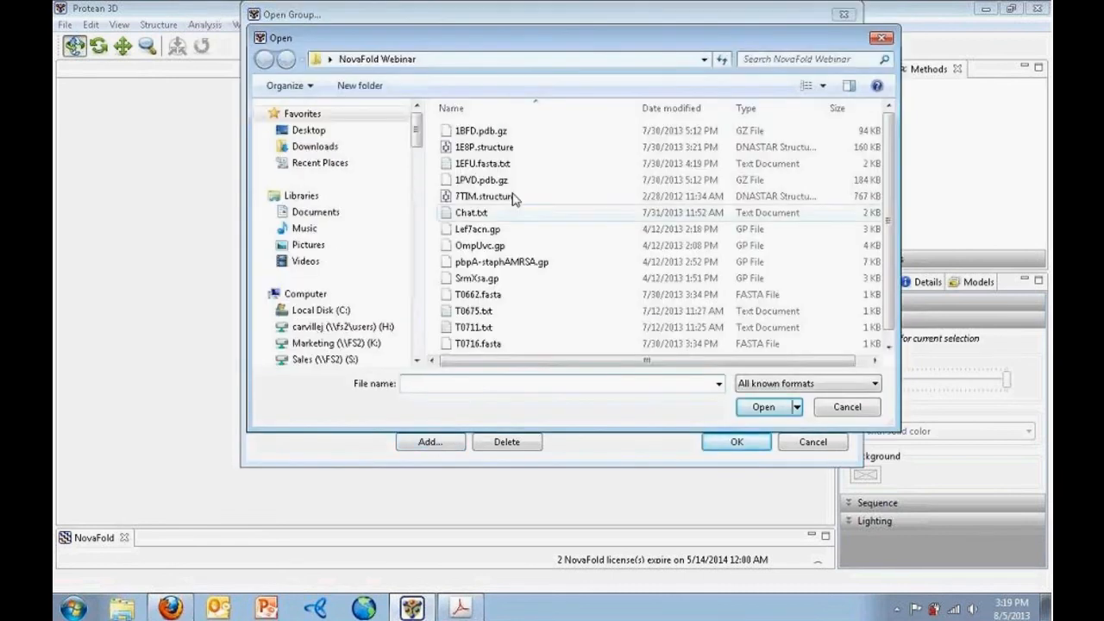
left_click(514, 181)
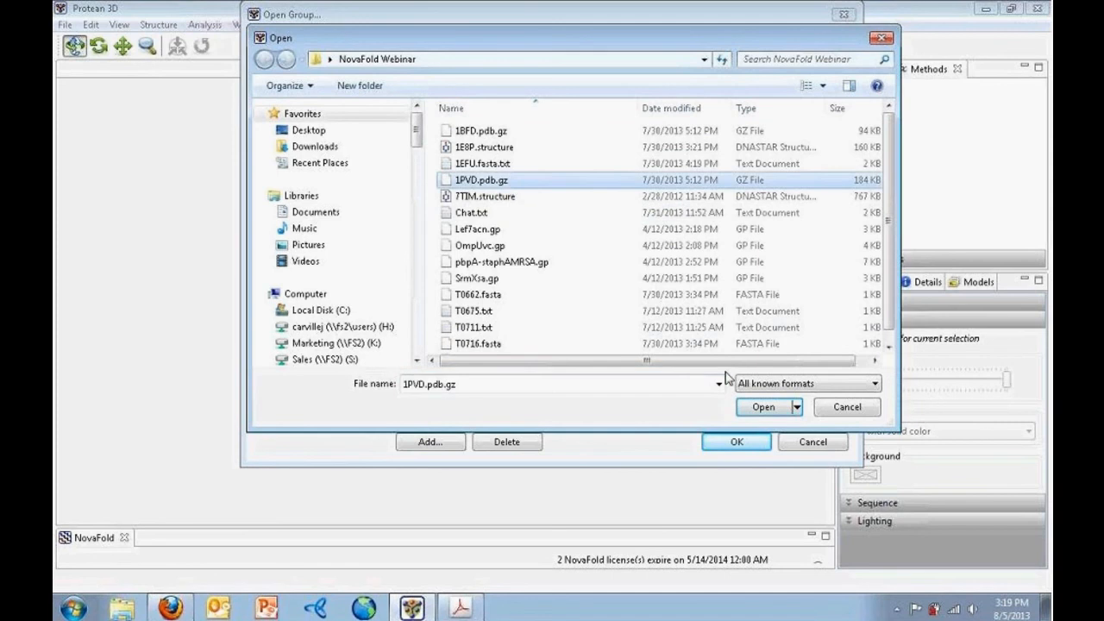
left_click(759, 409)
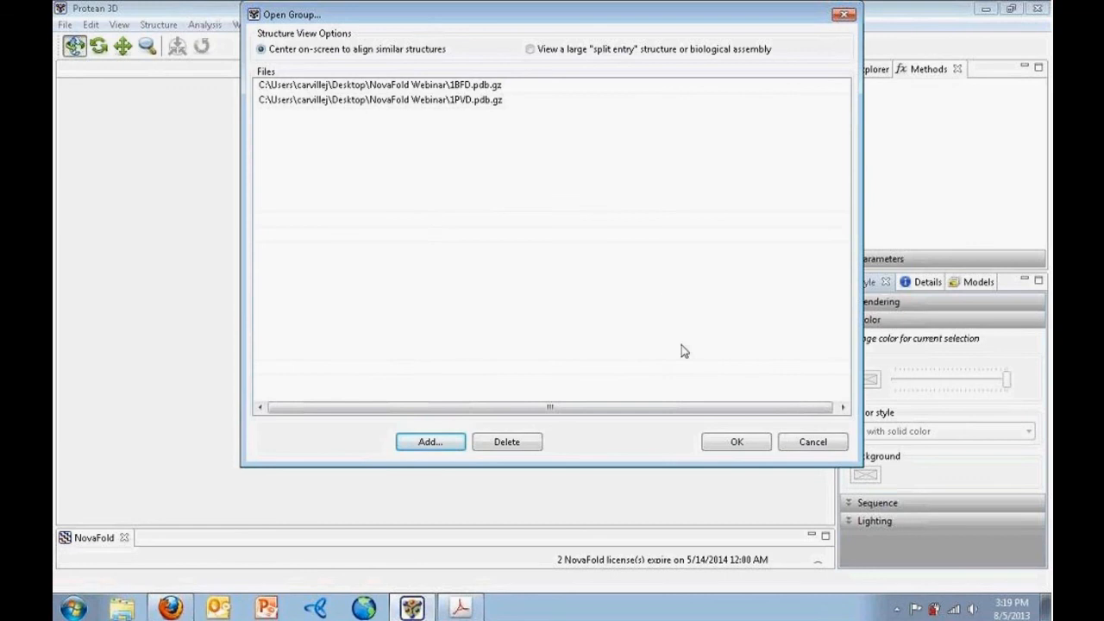
left_click(736, 443)
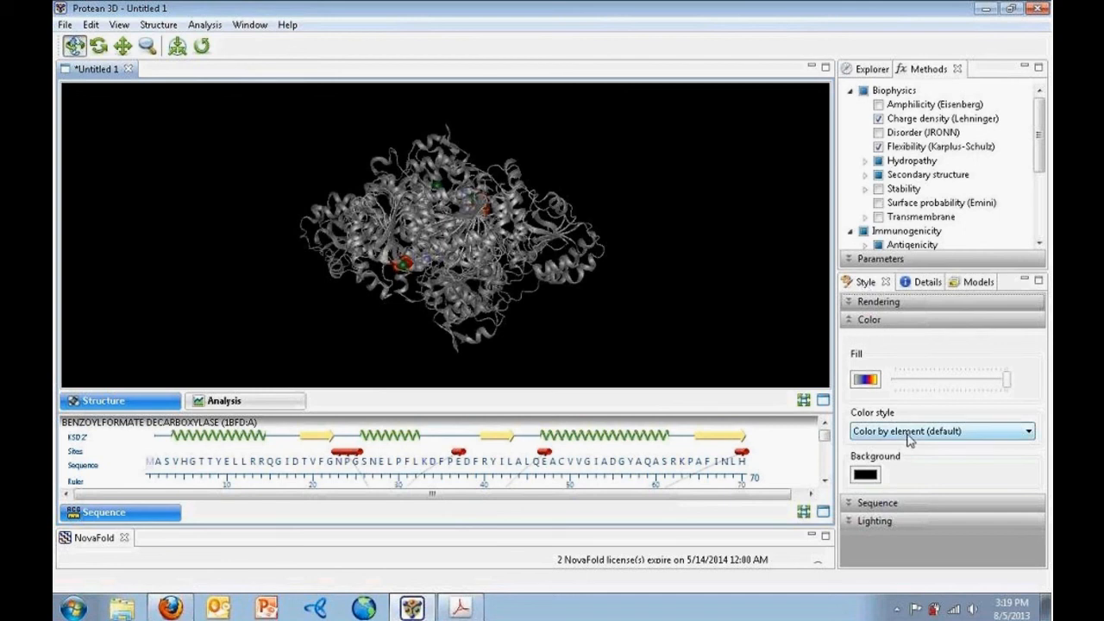
Set the Color style to Color by chain for the 1BFD and 1PVD structures
left_click(1029, 431)
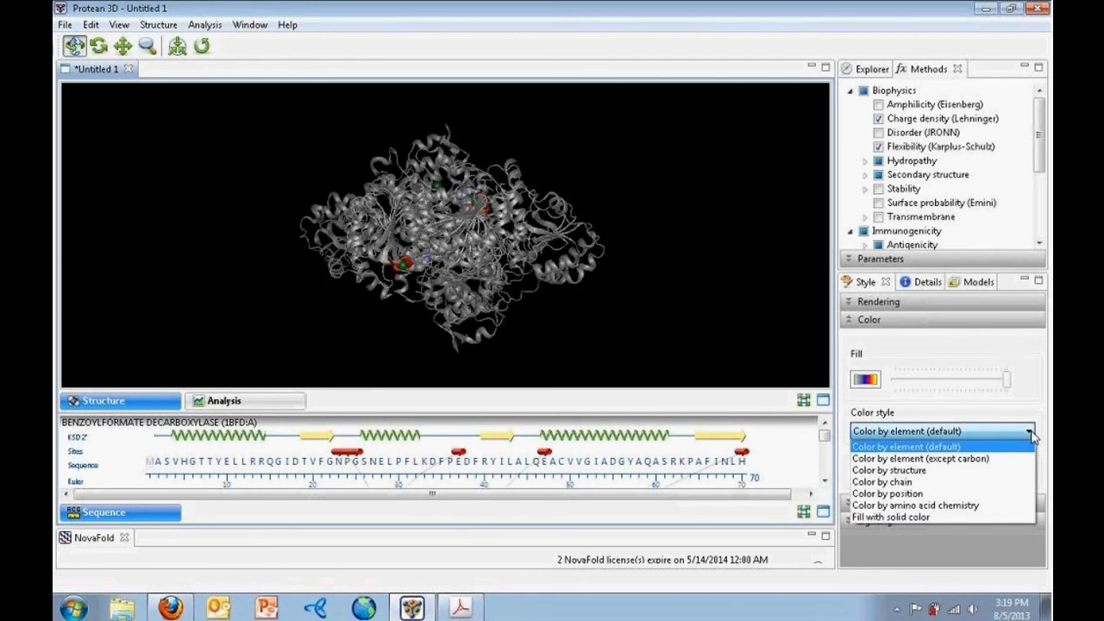
left_click(1014, 482)
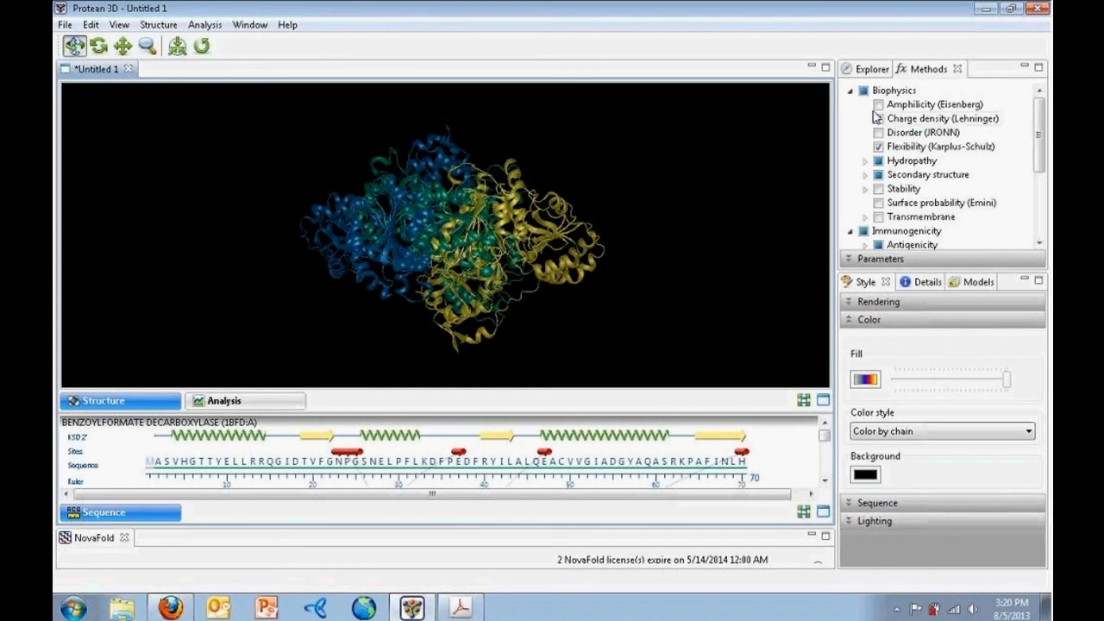
Expand the Explorer's Molecules tree so both 1BFD and 1PVD chains are visible
left_click(864, 72)
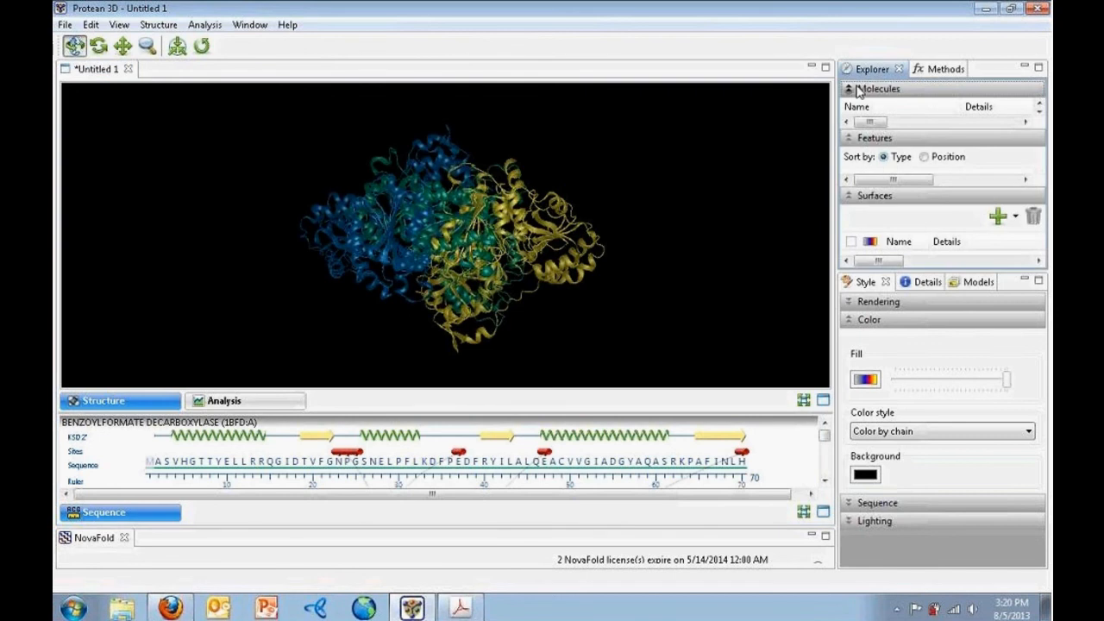
left_click(849, 89)
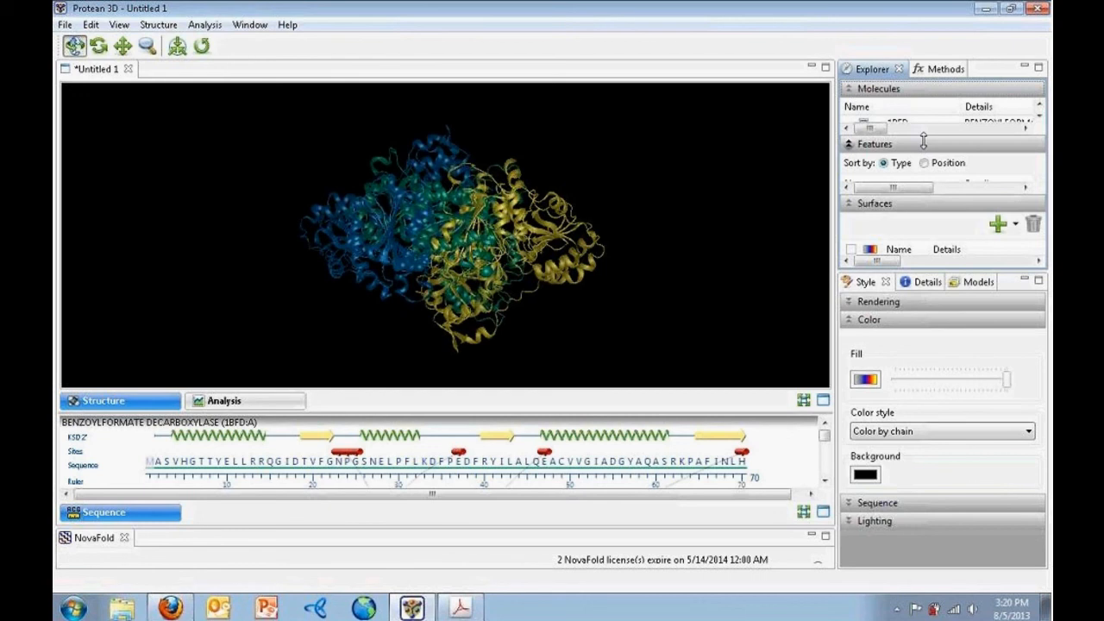
left_click_drag(925, 137, 932, 228)
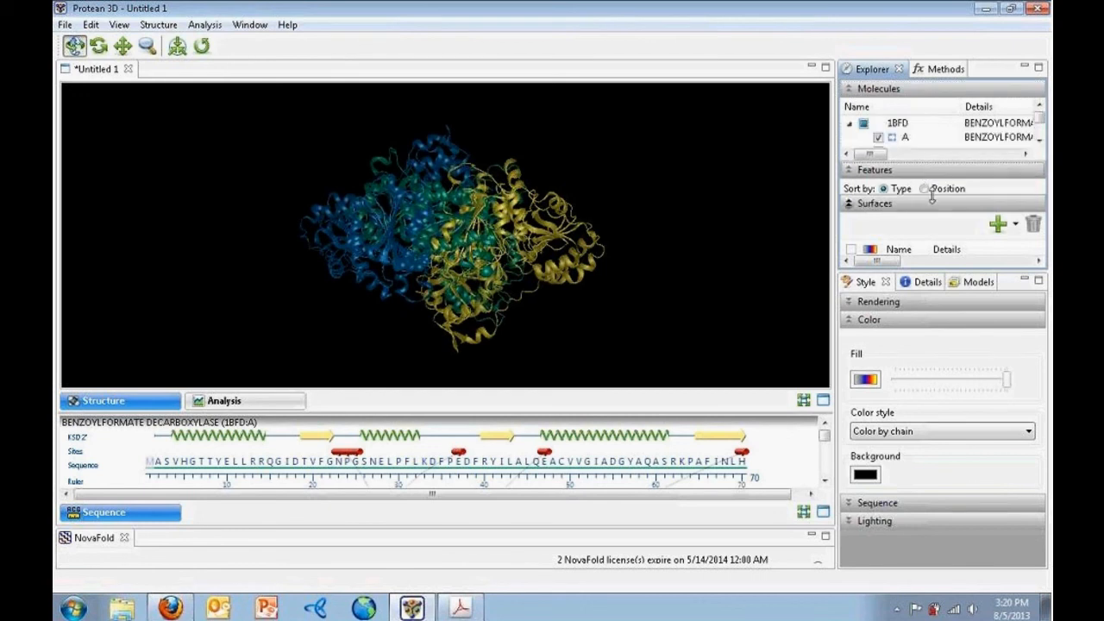
left_click(942, 173)
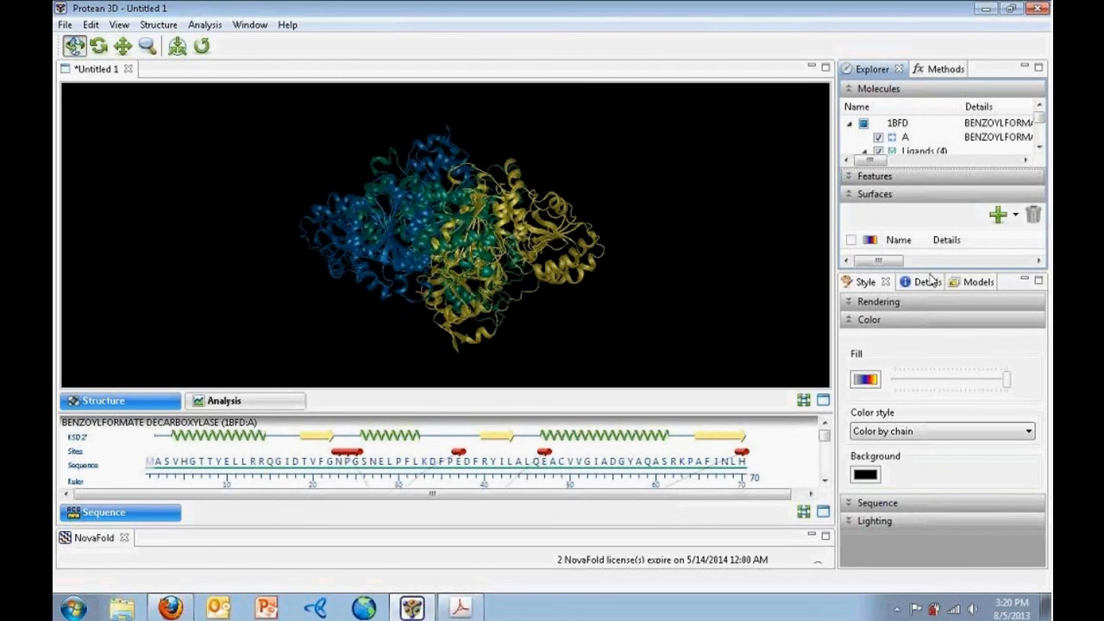
left_click_drag(930, 274, 929, 342)
left_click_drag(929, 345, 919, 514)
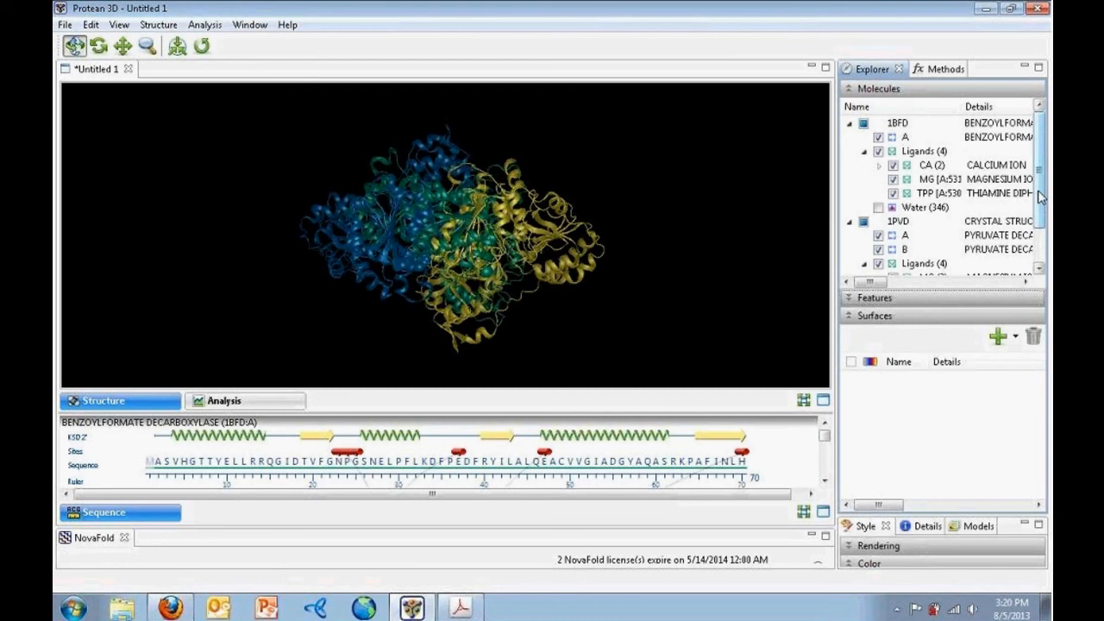
Select chain A of 1BFD together with chain B of 1PVD
left_click(905, 137)
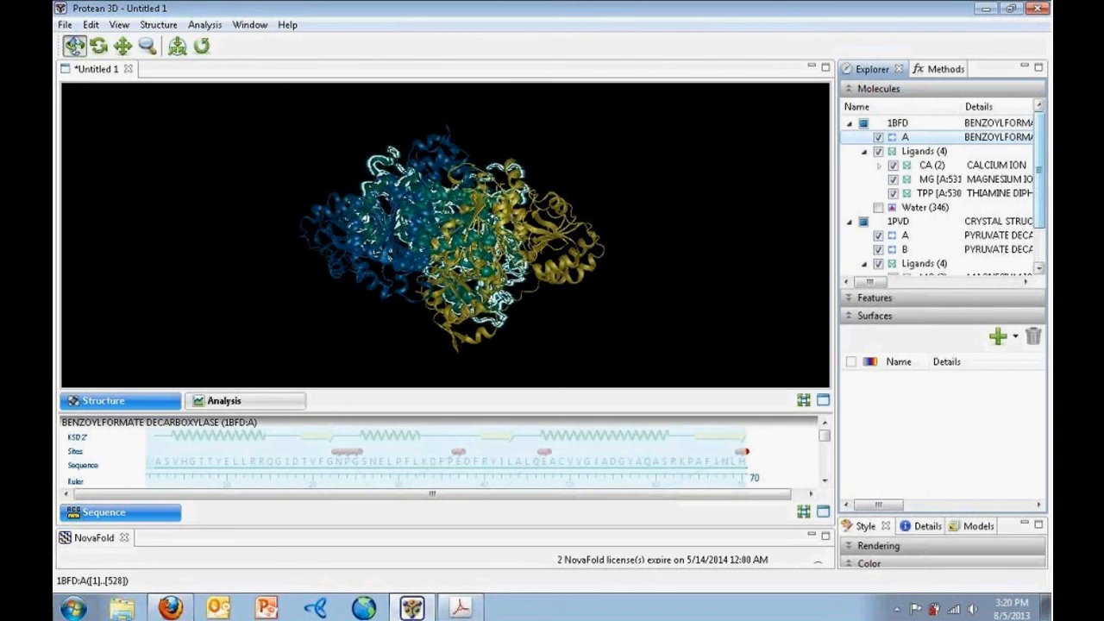
left_click_drag(1040, 141, 1039, 175)
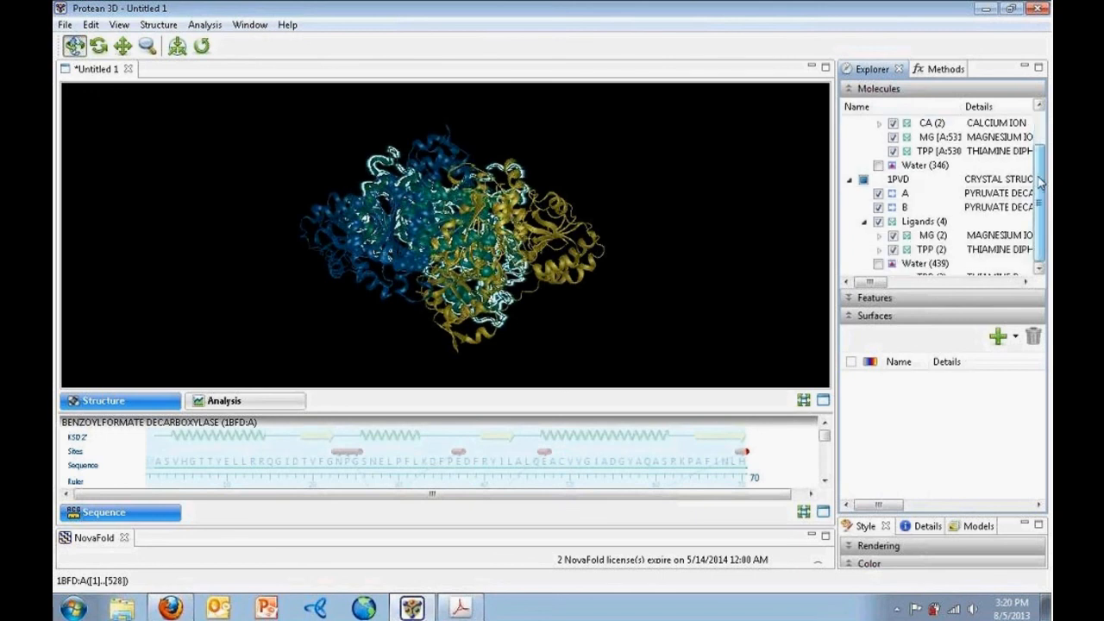
left_click(905, 213)
scroll(905, 211, "up", 1)
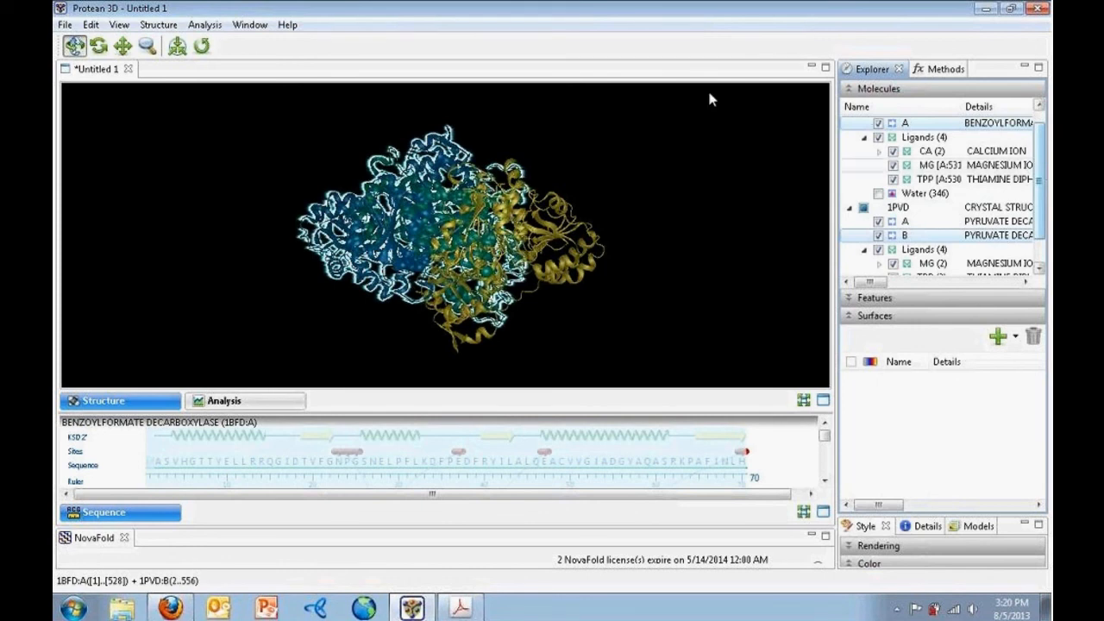
Run Rigid-body Alignment for Selected Regions (TM-Align) on 1BFD chain A and 1PVD chain B
left_click(160, 26)
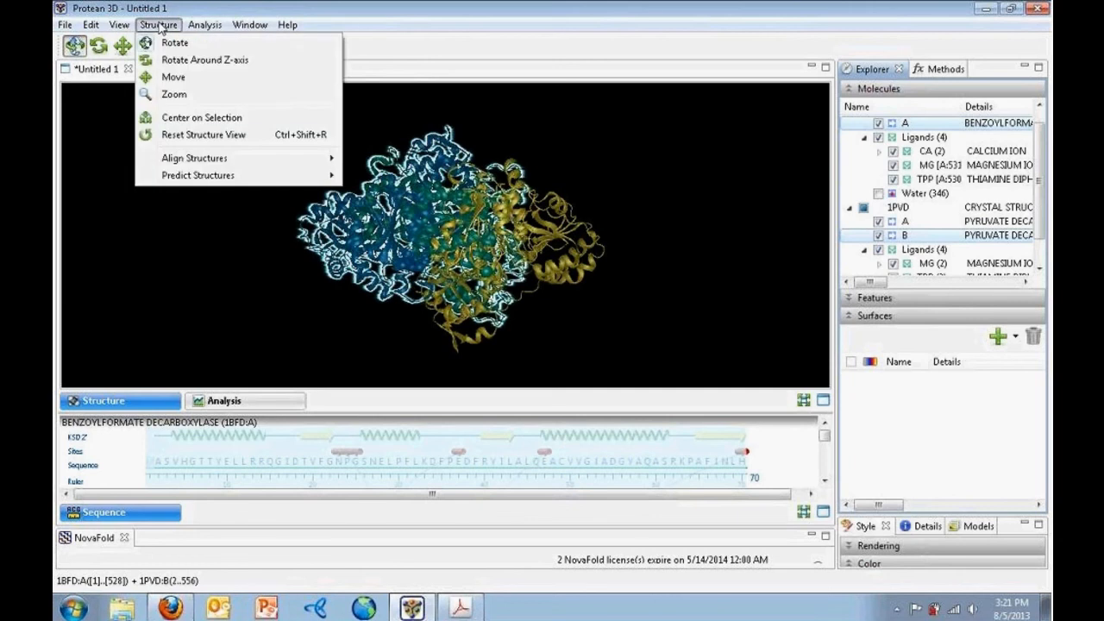
mouse_move(176, 159)
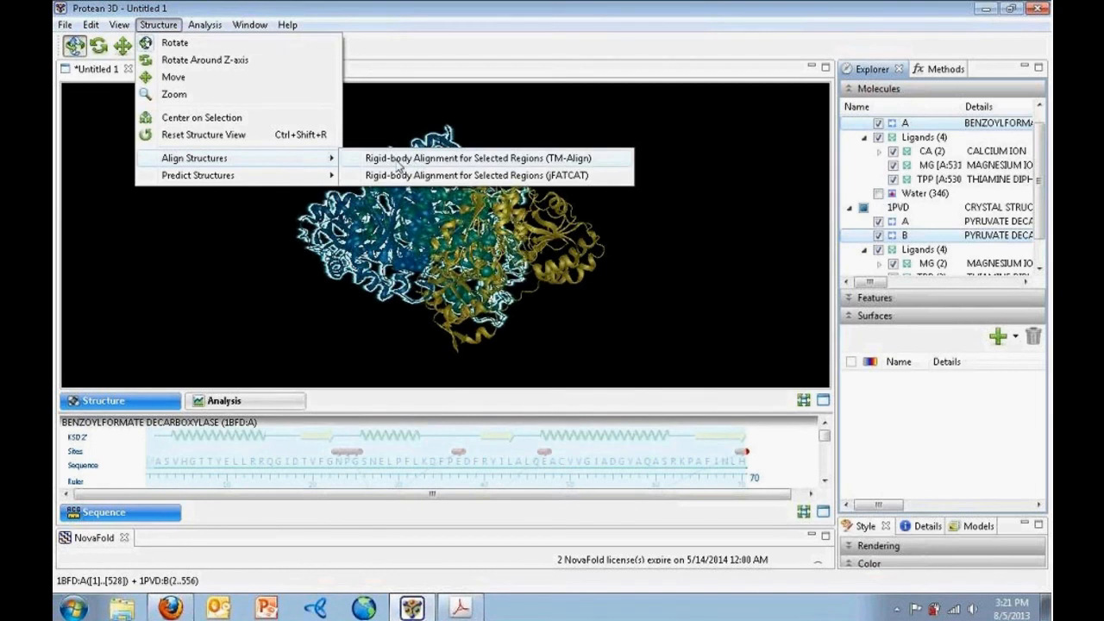
left_click(399, 159)
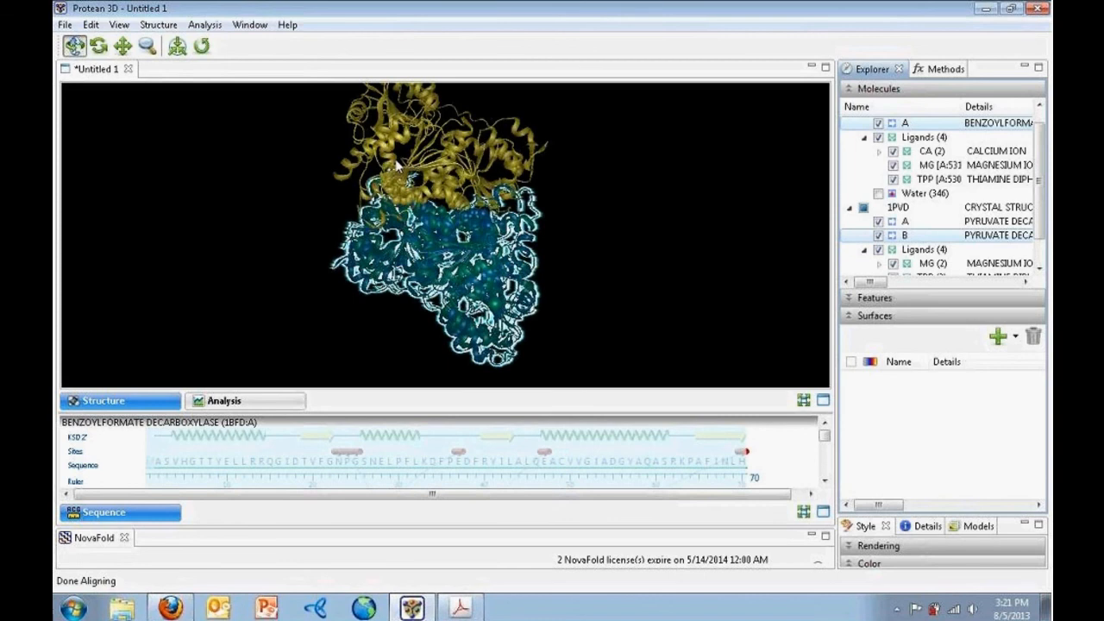
left_click(186, 188)
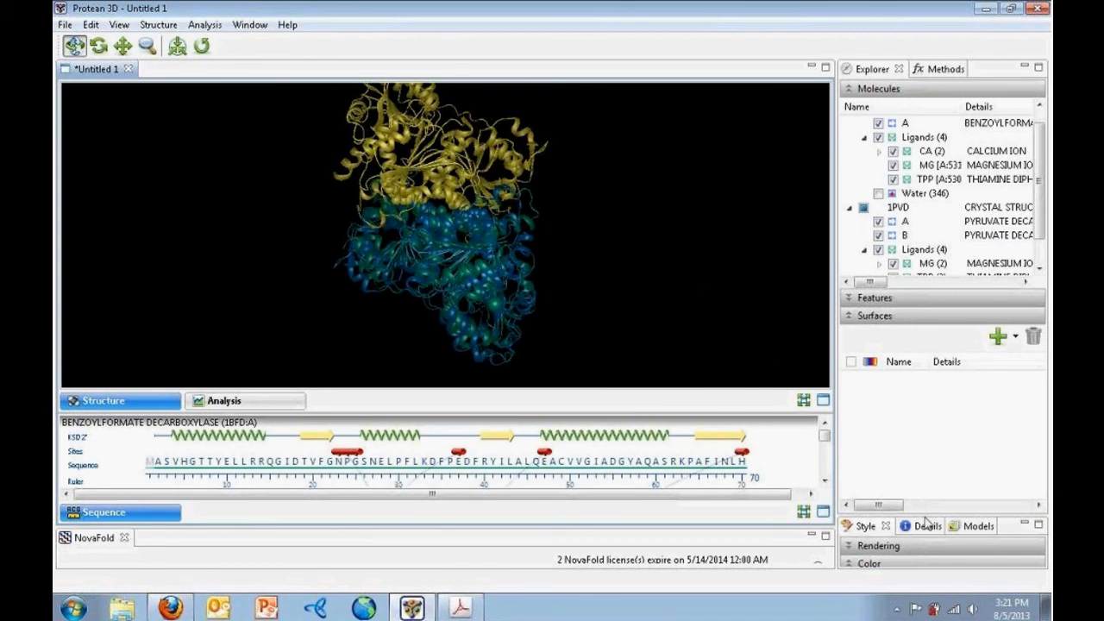
Enlarge the Details panel and scroll to the 1PVD B vs 1BFD A RMSD of 3.342 Å
left_click_drag(923, 514, 915, 276)
left_click(917, 299)
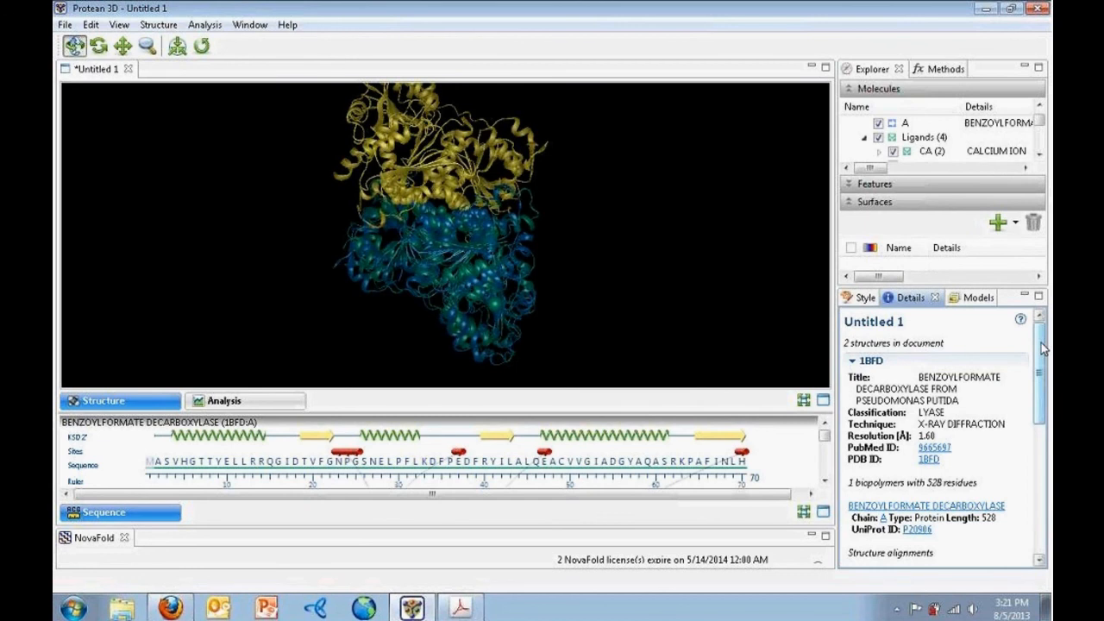
left_click_drag(1042, 343, 1041, 414)
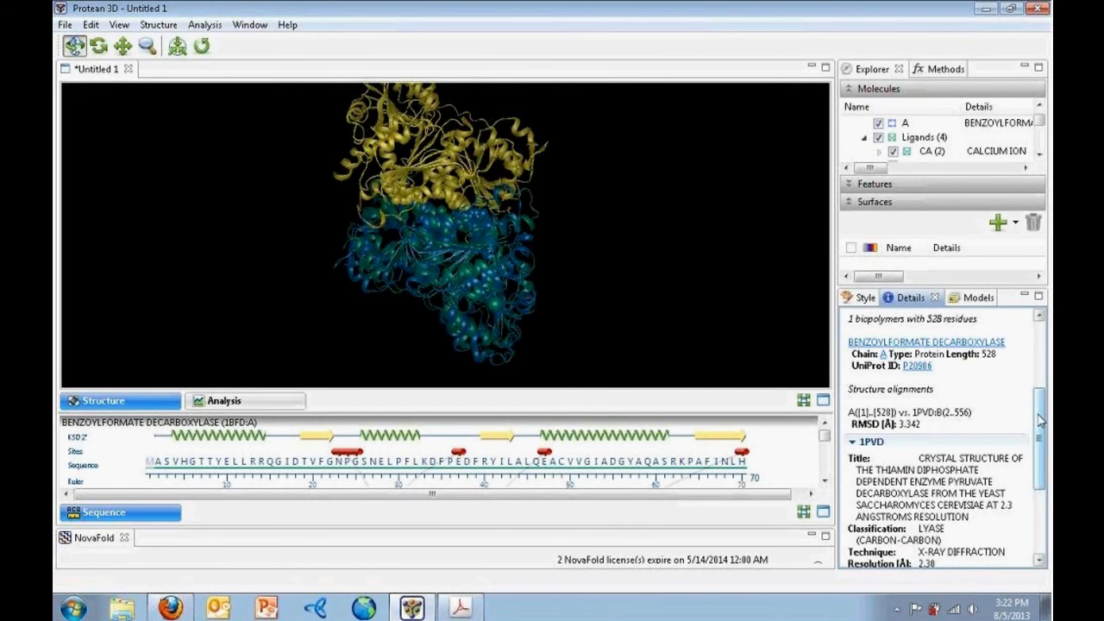
left_click_drag(1040, 420, 1046, 503)
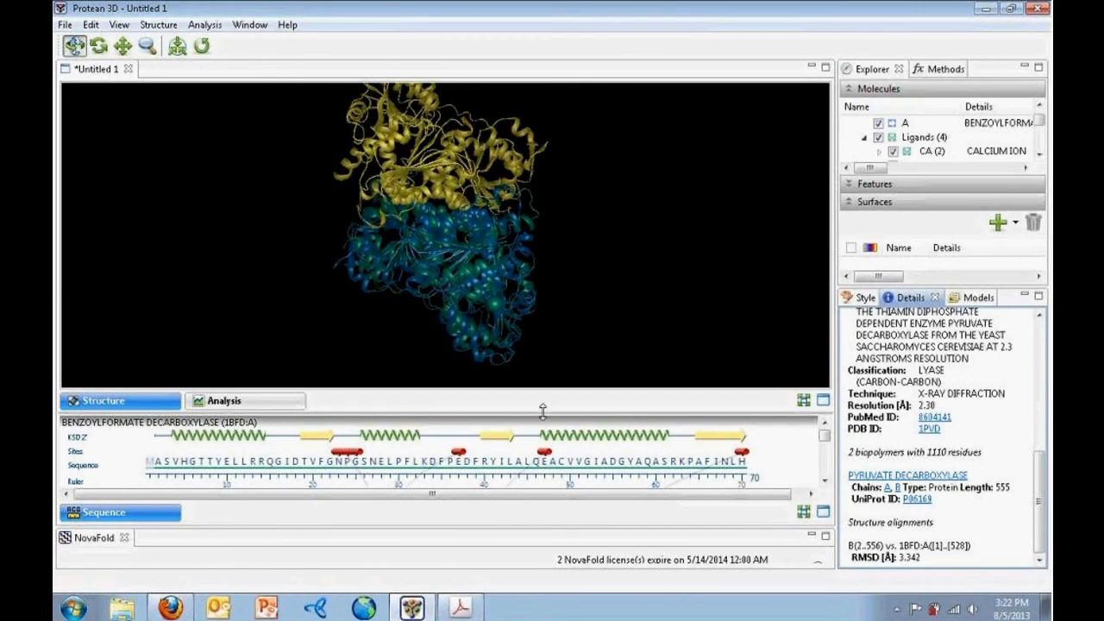
left_click(170, 607)
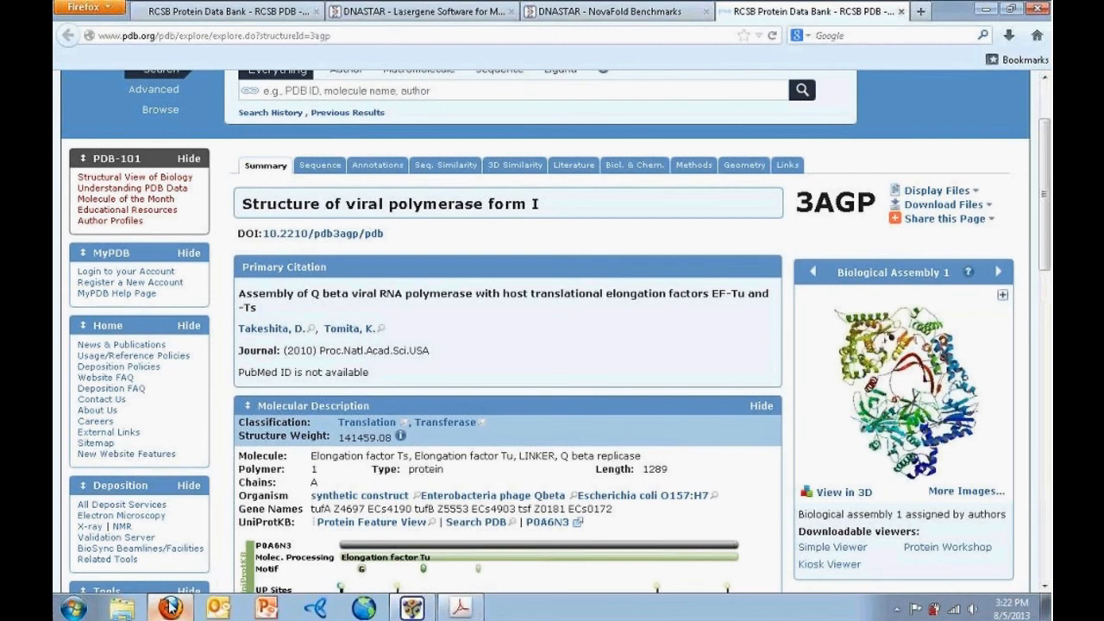
left_click(374, 35)
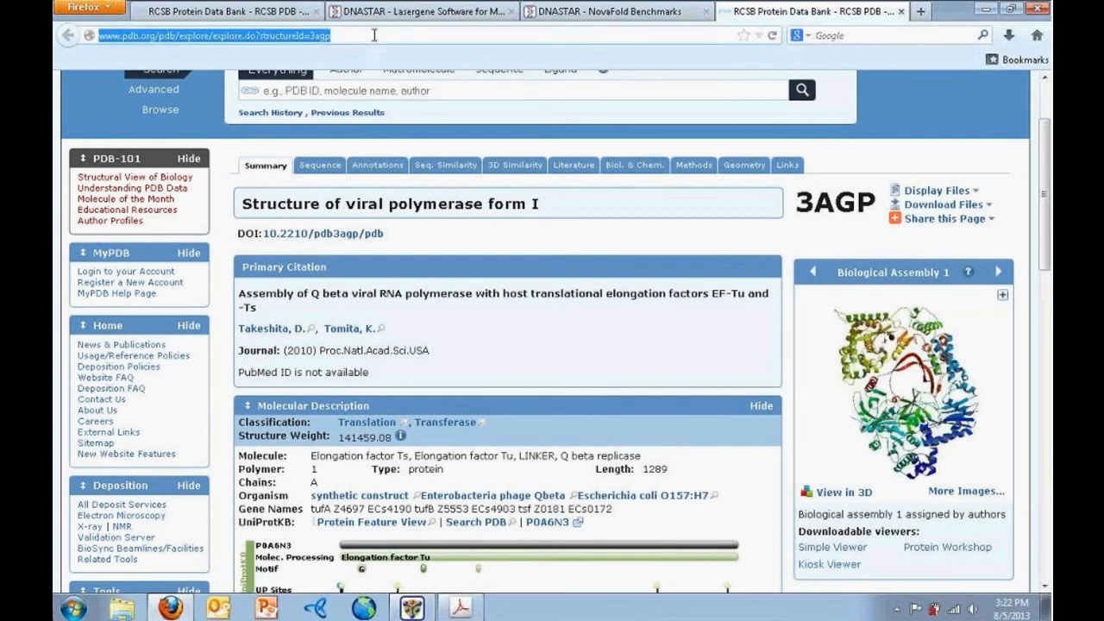
type("www.dnastar.com/")
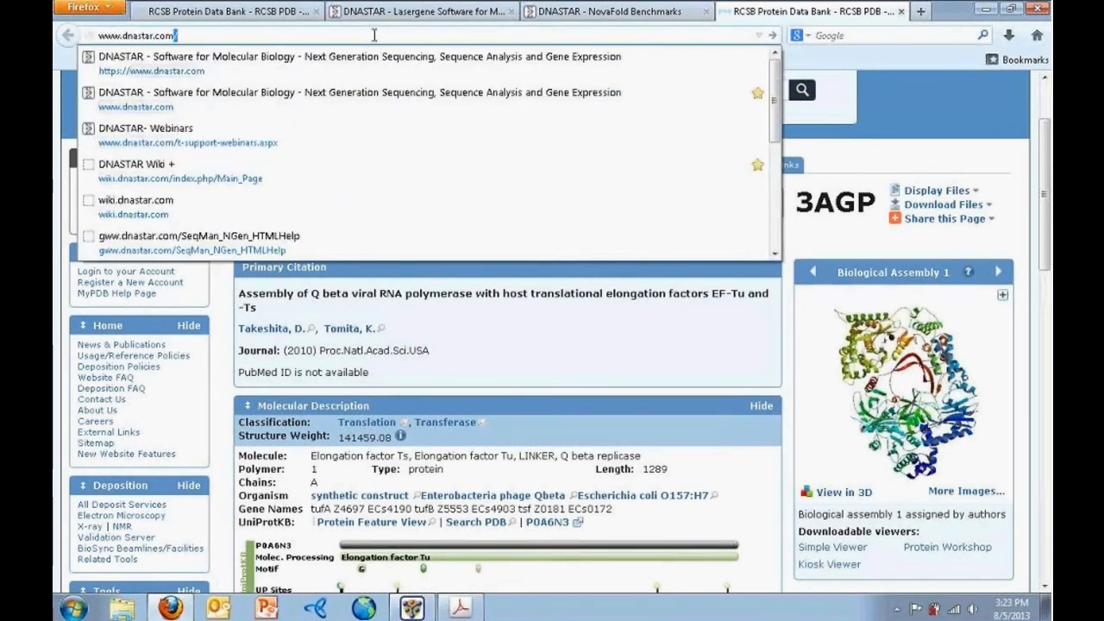
key("Return")
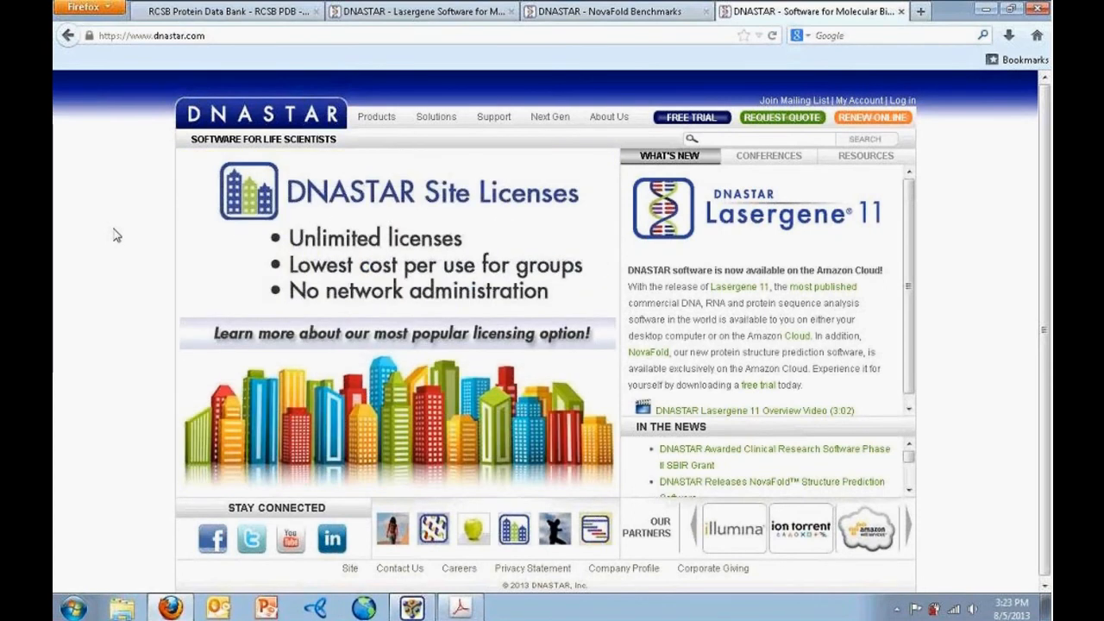
Open the DNASTAR Support > Videos page and scroll through it
mouse_move(494, 122)
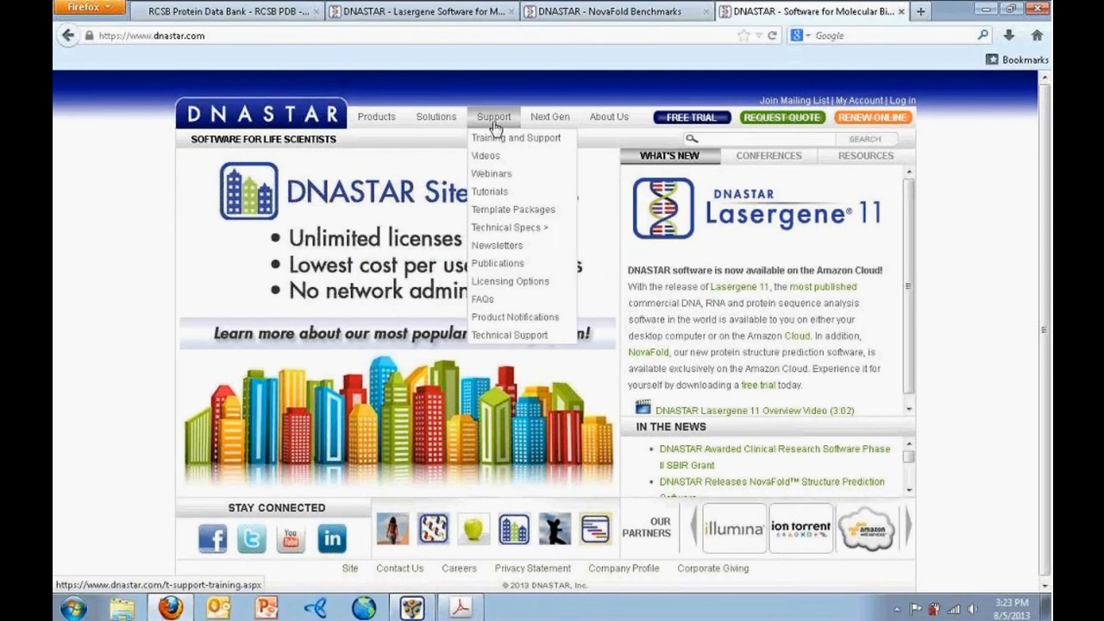
left_click(485, 158)
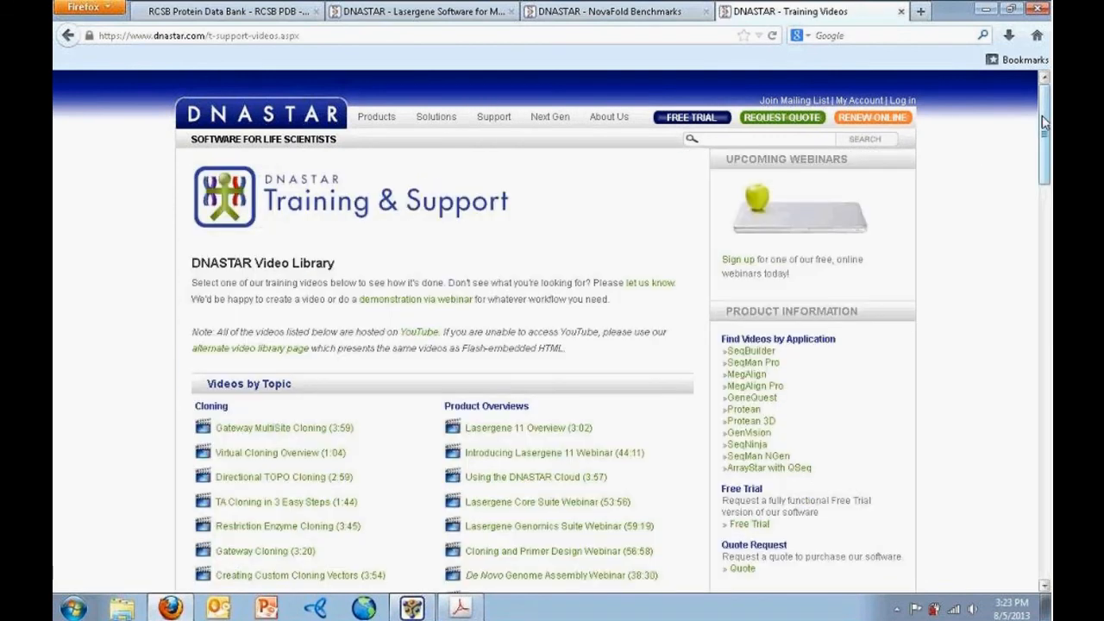
left_click_drag(1043, 123, 1045, 258)
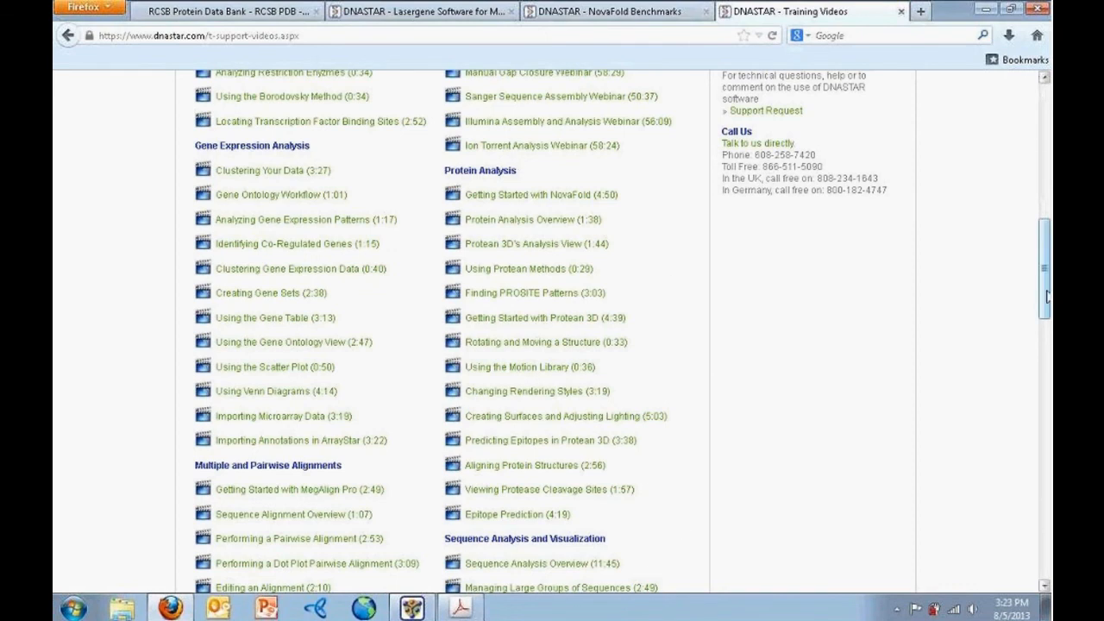
left_click_drag(1043, 274, 1040, 138)
Open Support > Webinars and scroll to the upcoming webinars list
mouse_move(442, 127)
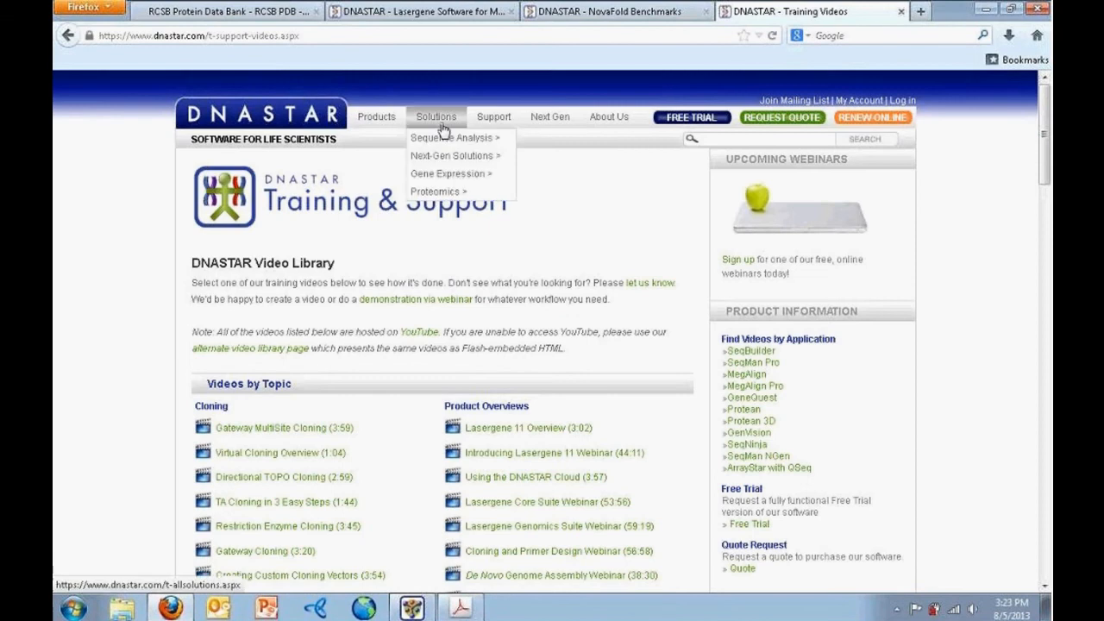
mouse_move(488, 121)
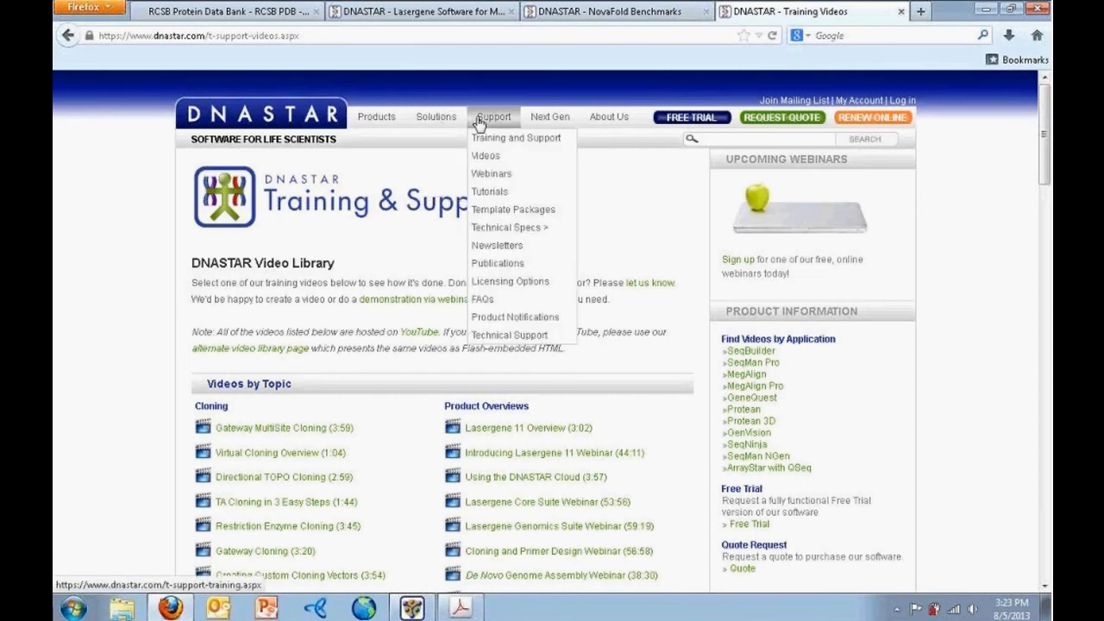
left_click(483, 176)
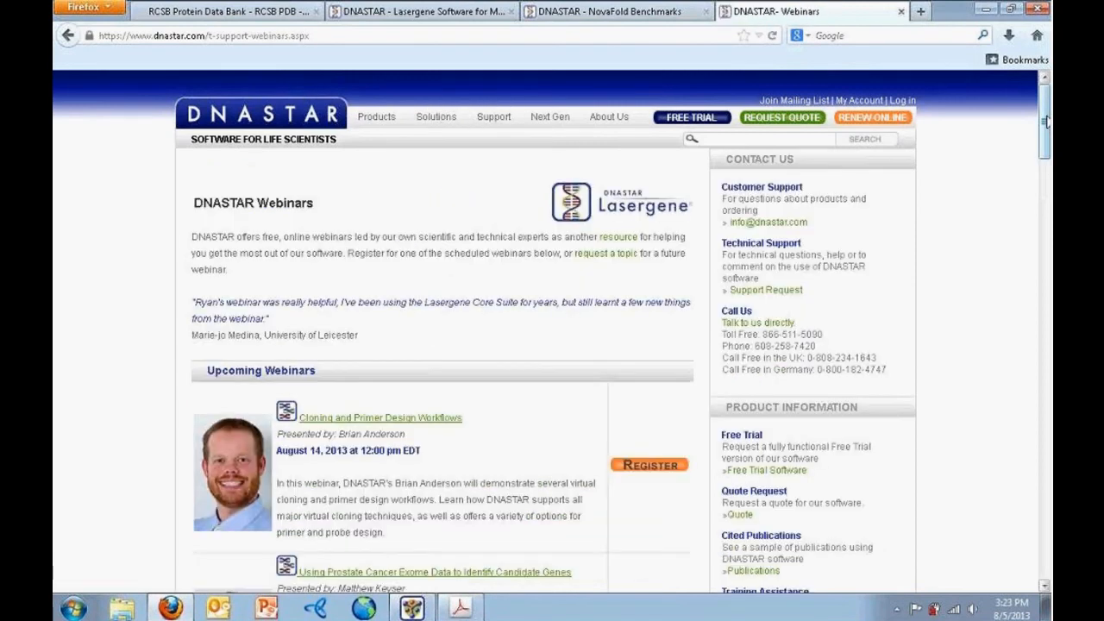
left_click_drag(1044, 122, 1044, 171)
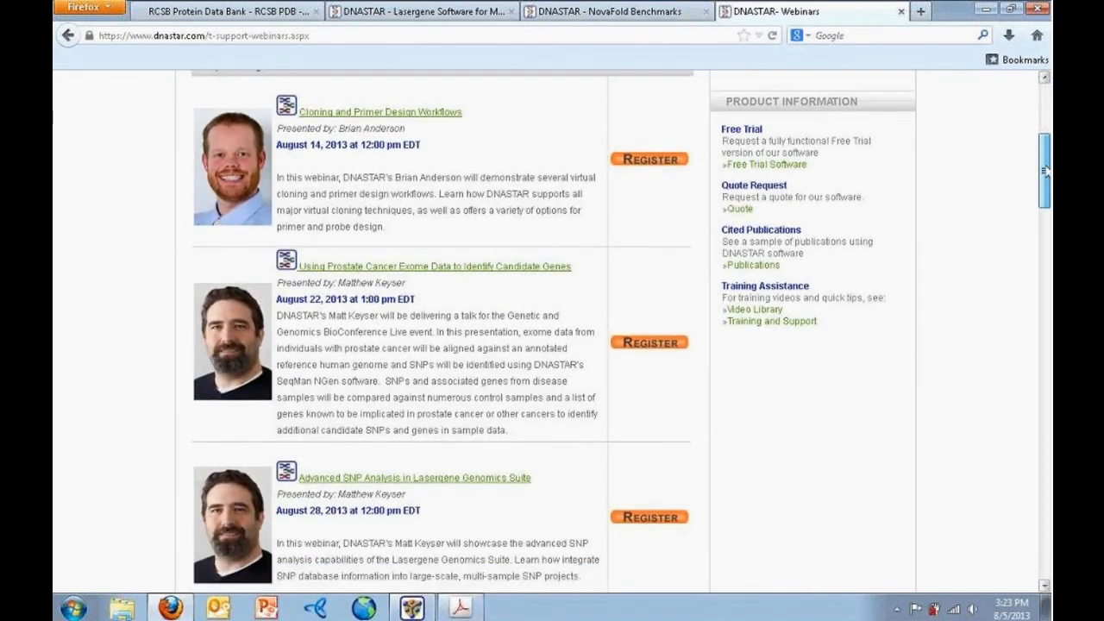